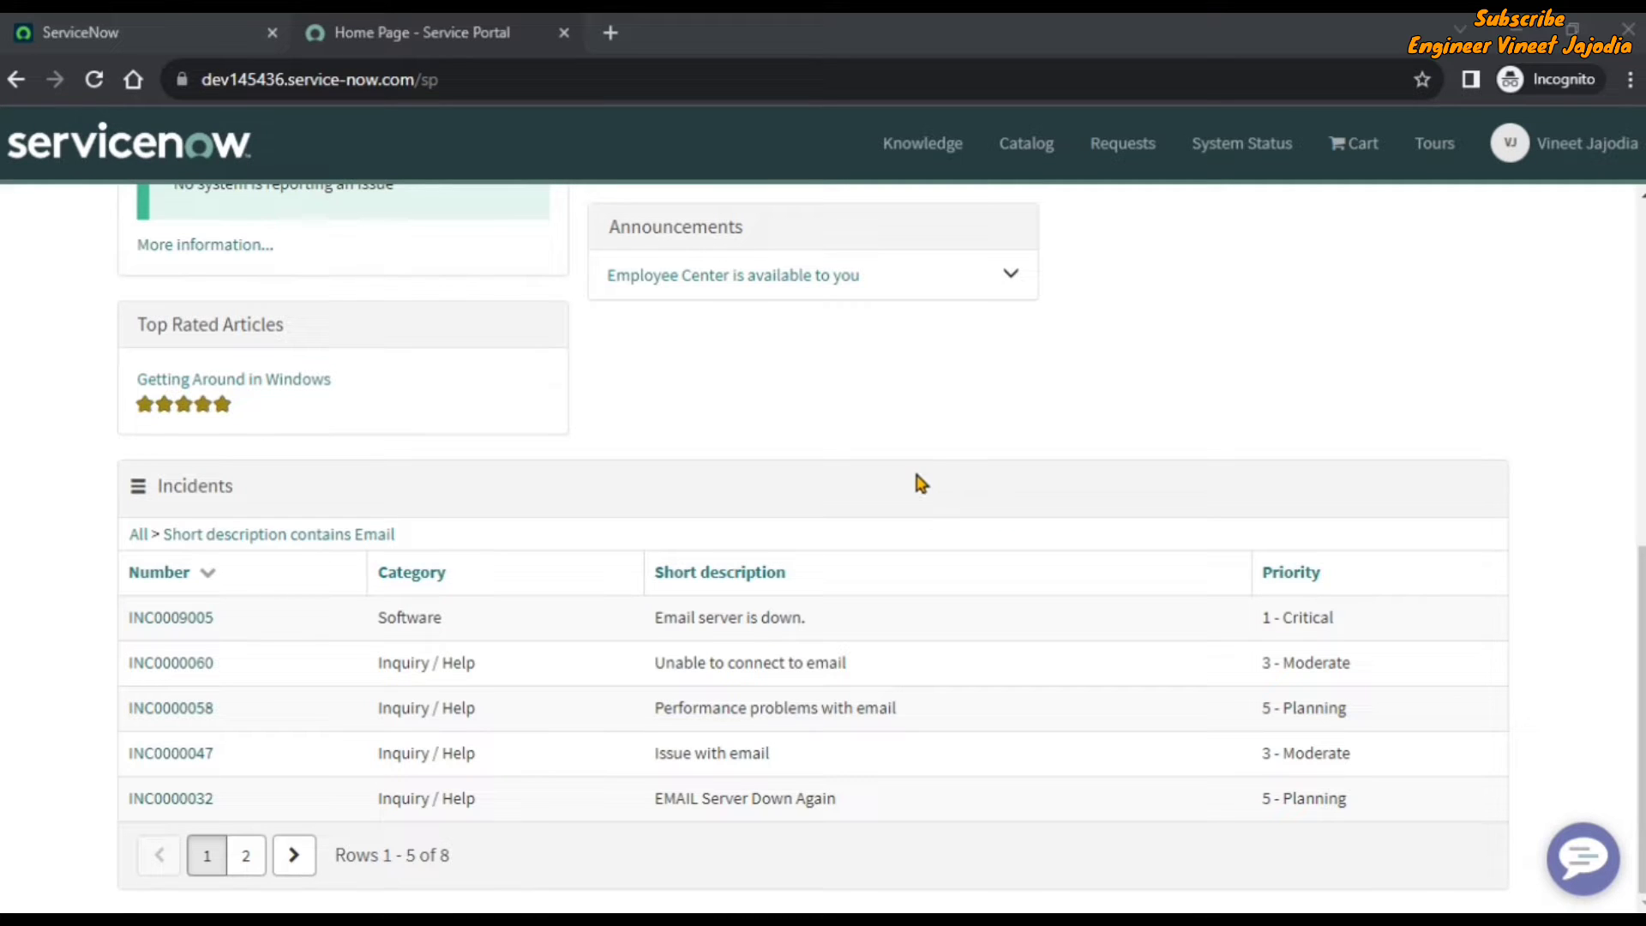
Open the Incidents widget in the Widget Editor and inspect the embedded sp-widget line 5
ctrl+right_click(816, 515)
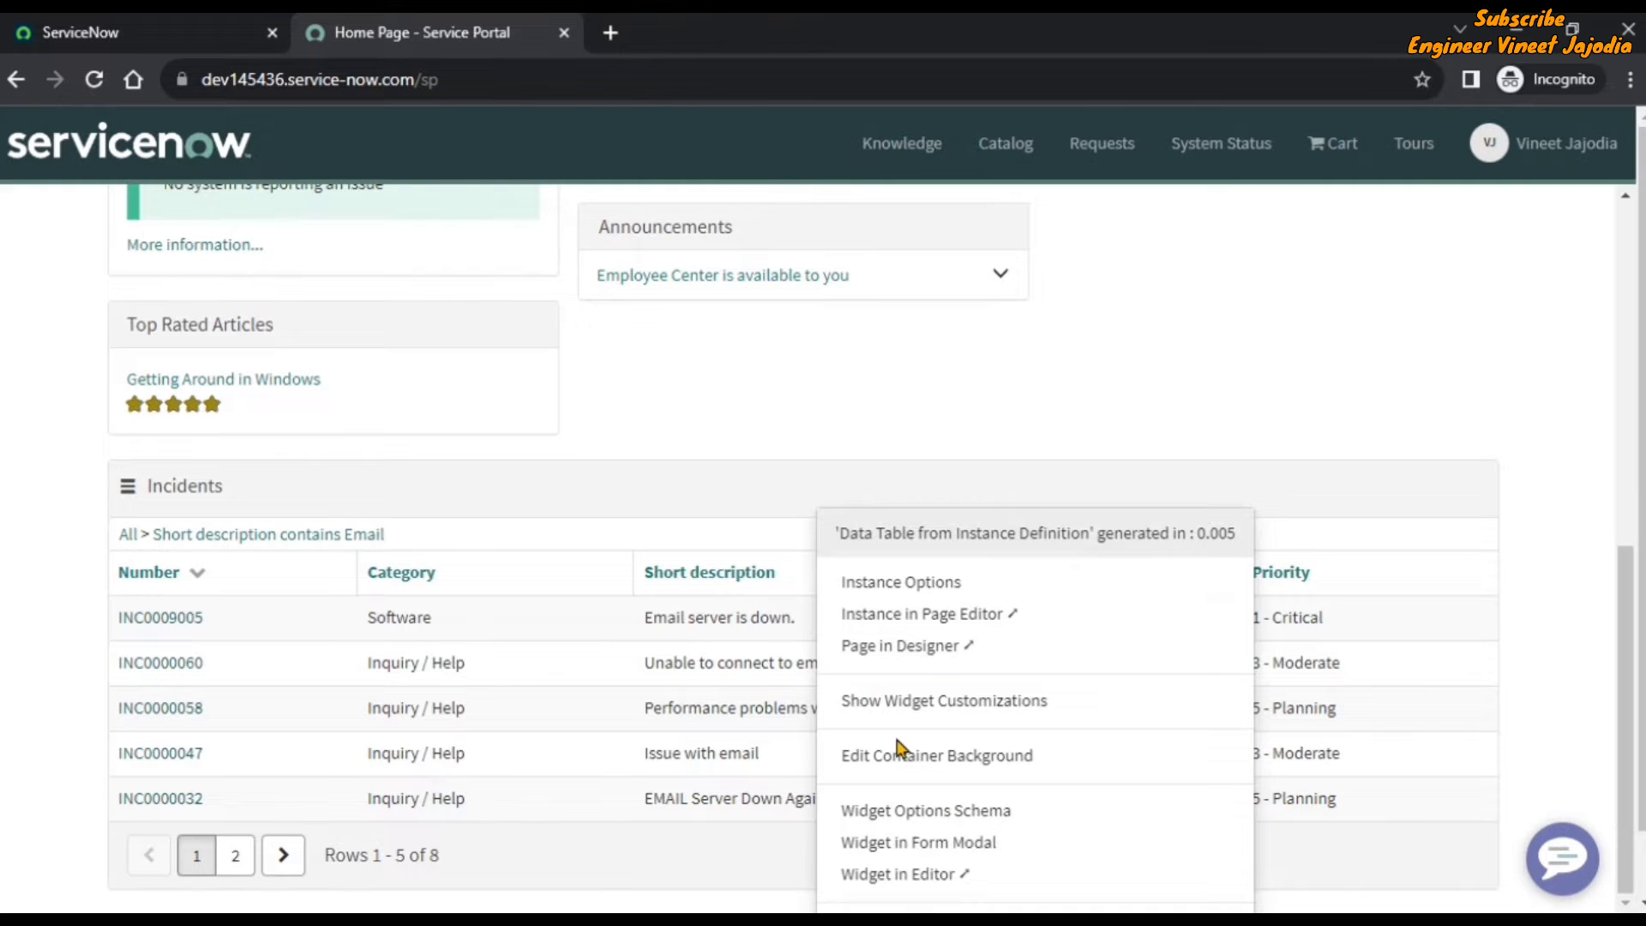
click(978, 883)
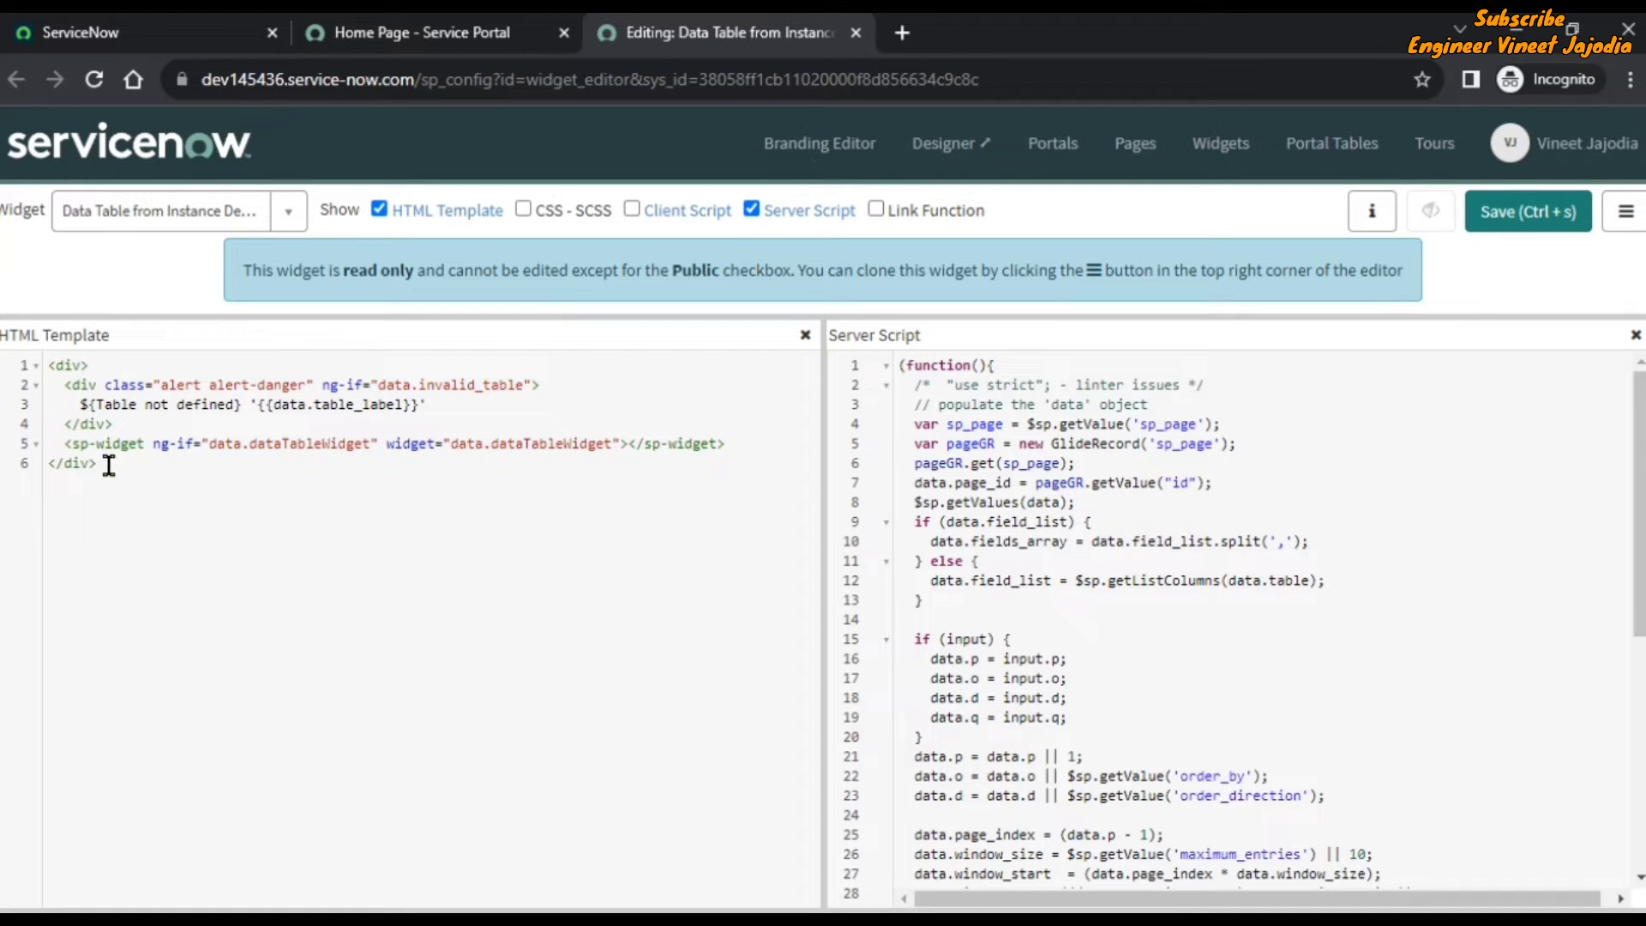
drag(62, 443, 151, 440)
drag(152, 441, 738, 444)
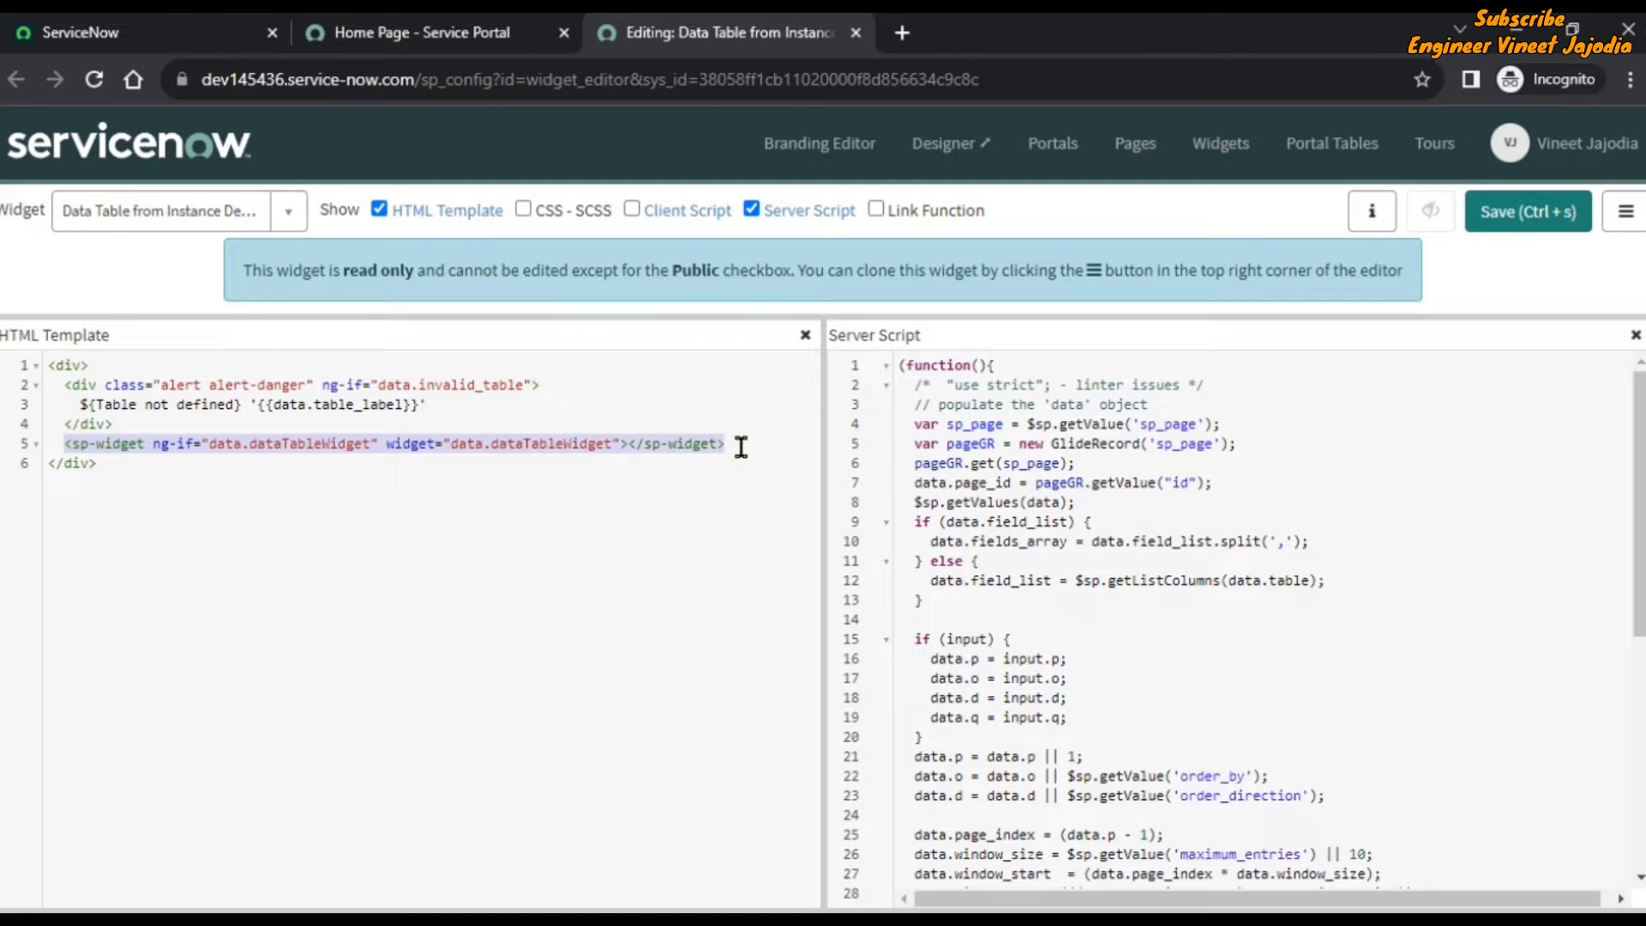
click(521, 489)
drag(452, 445, 612, 443)
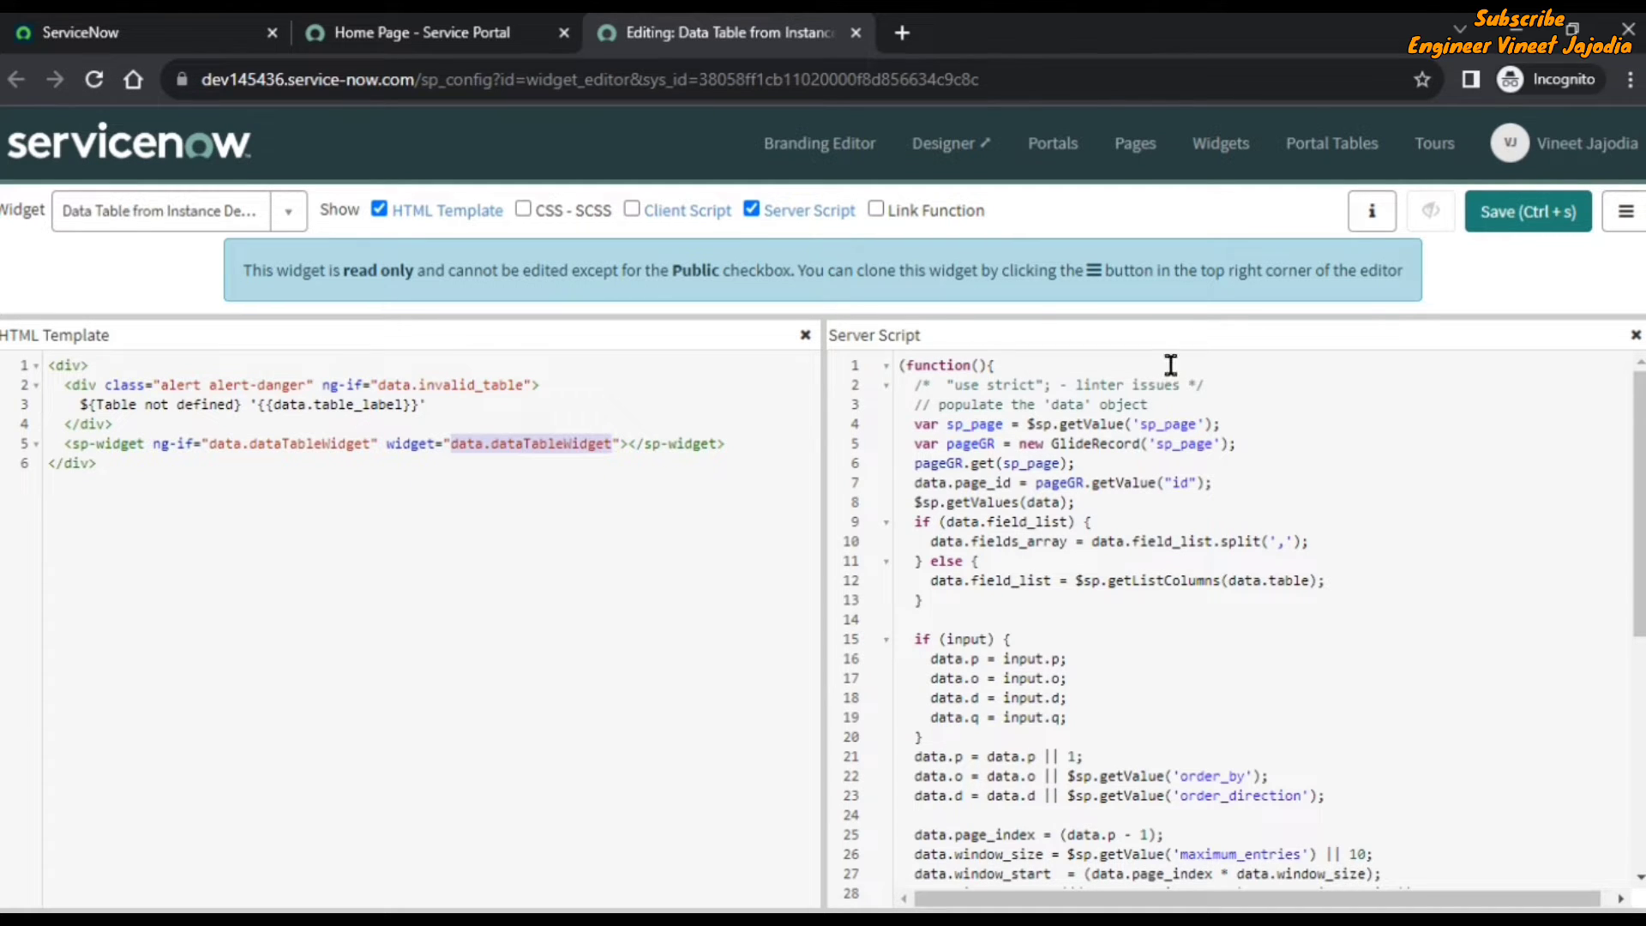
Find the dataTableWidget statement on server script line 50 and copy the 'widget-data-table' id
drag(1639, 410, 1638, 703)
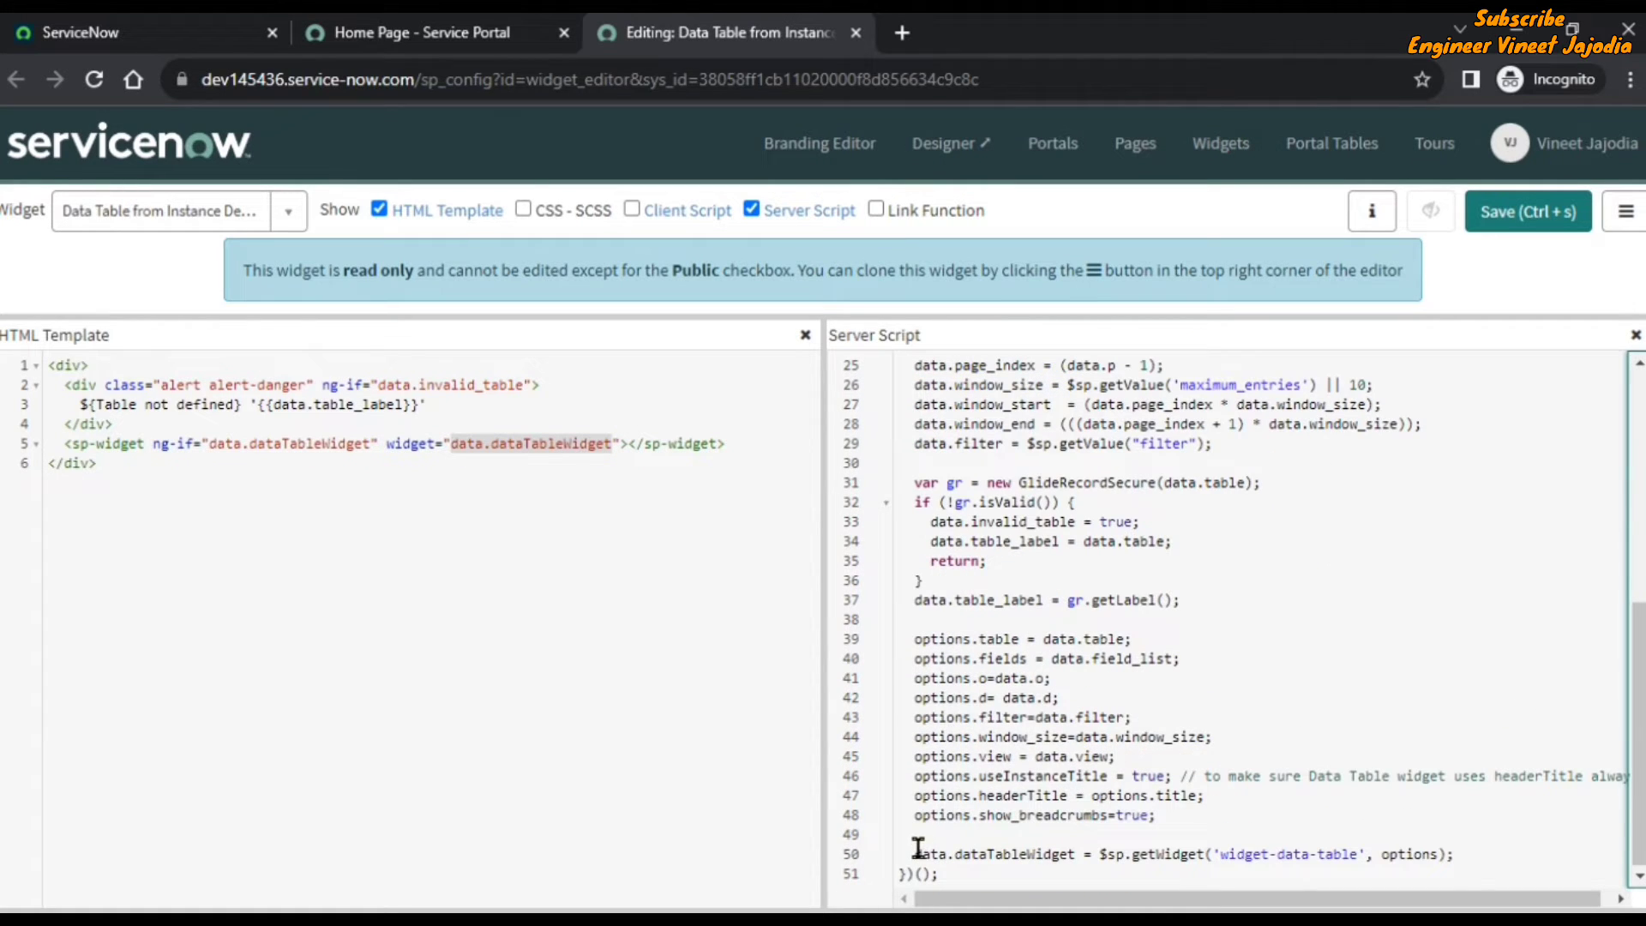
drag(915, 853, 1463, 851)
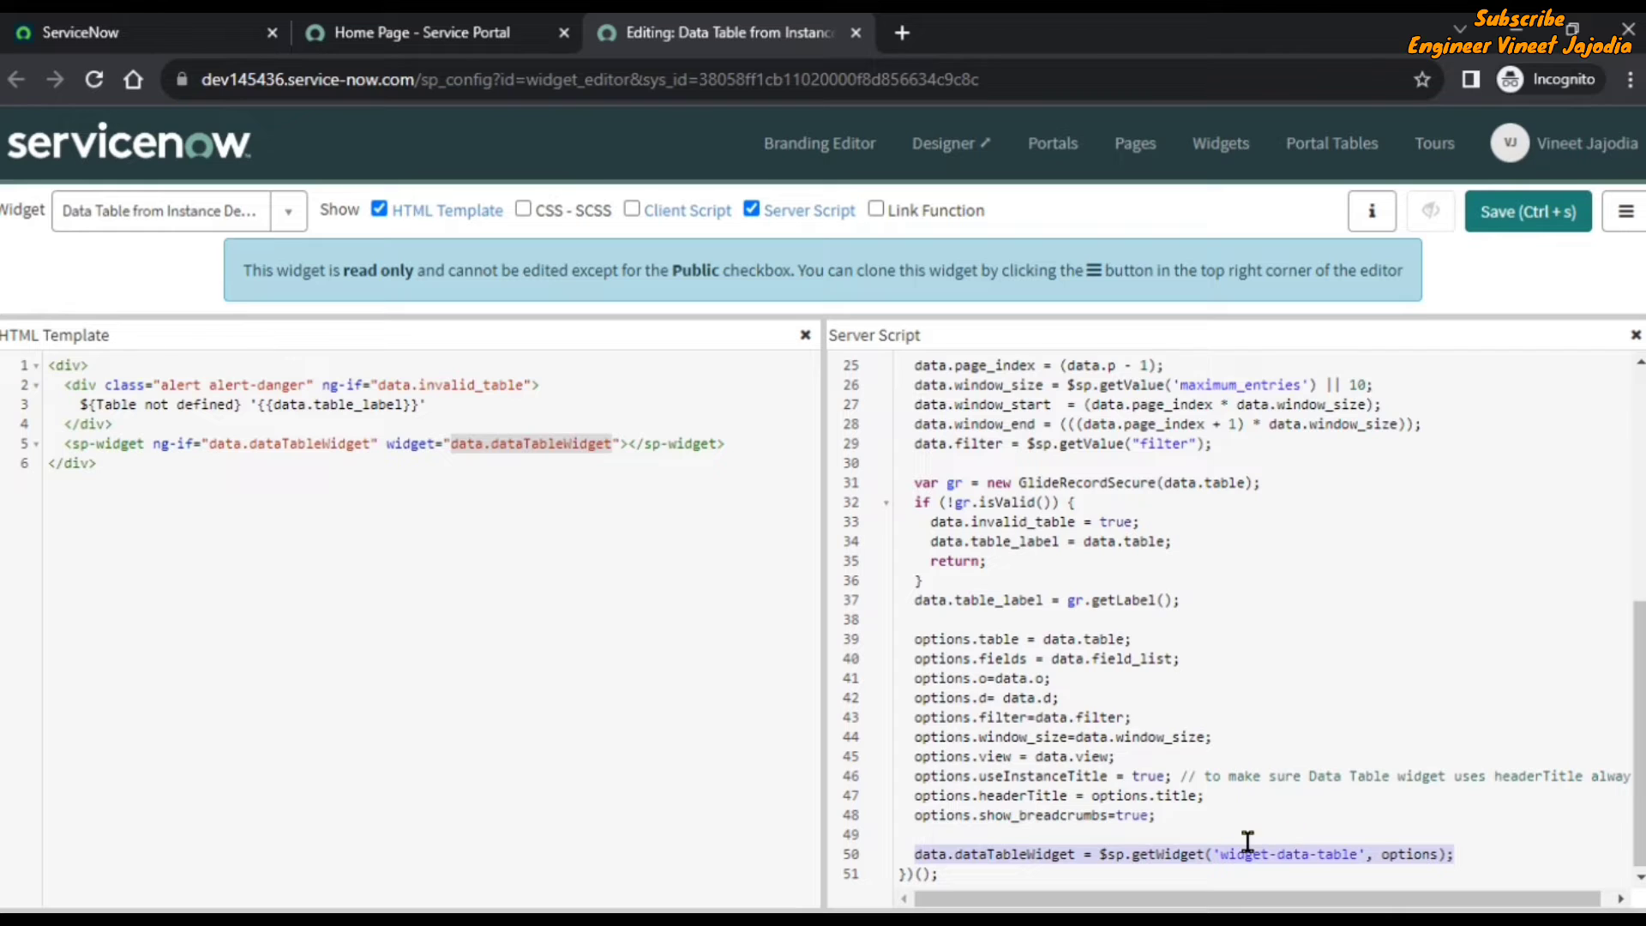
drag(1222, 852, 1358, 853)
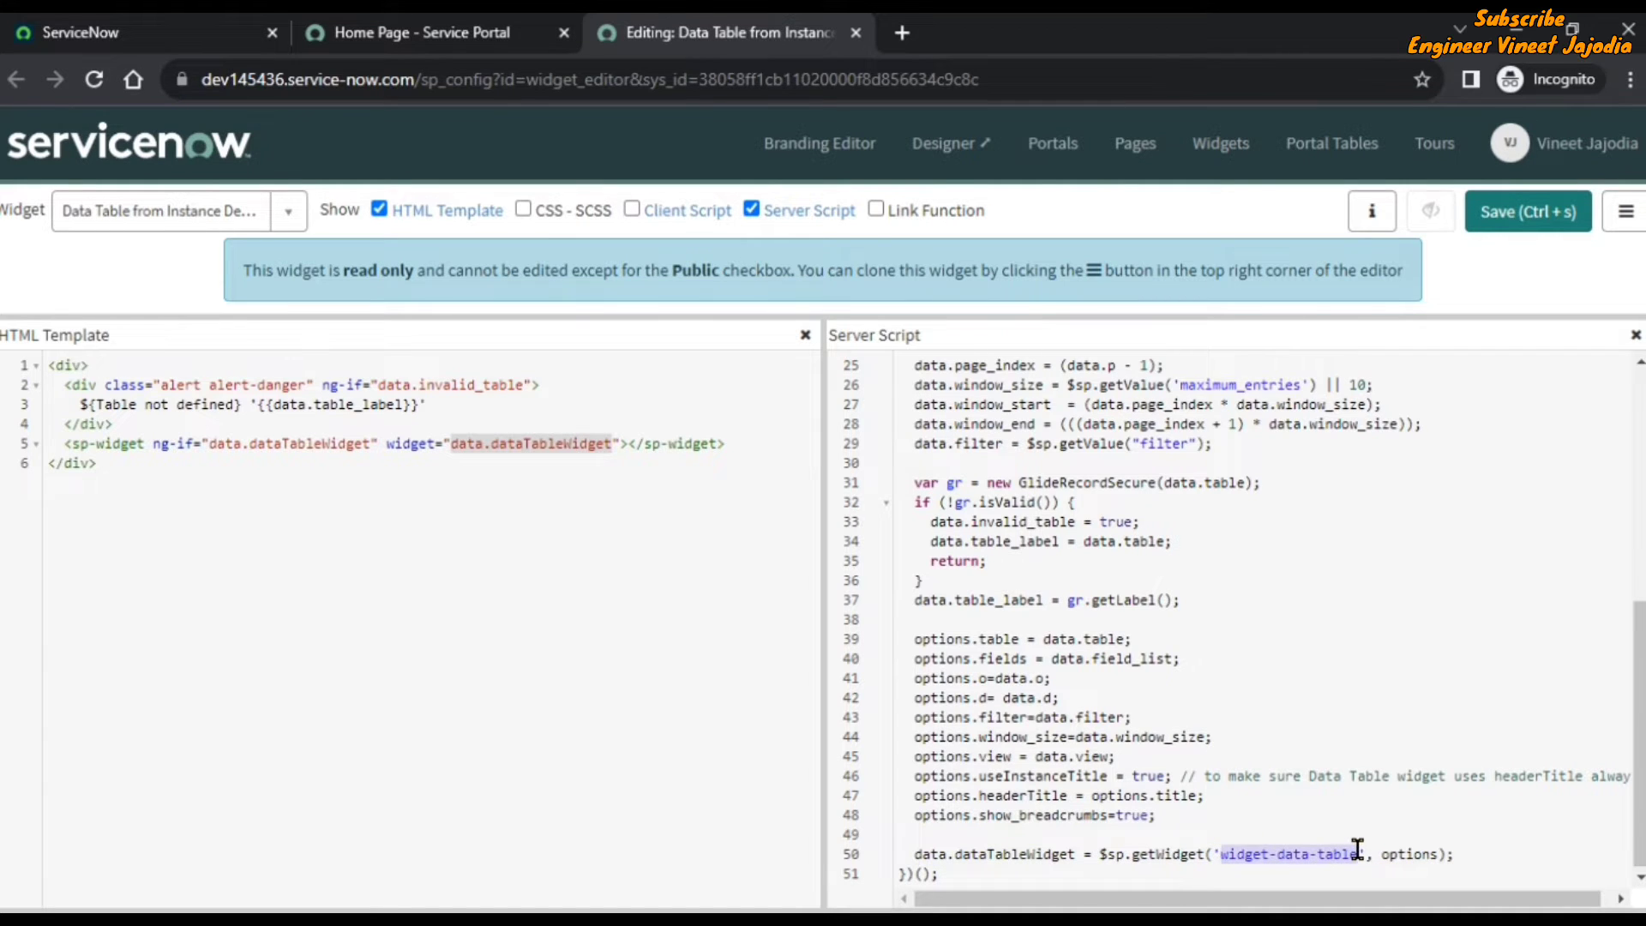
right_click(1304, 848)
click(1226, 710)
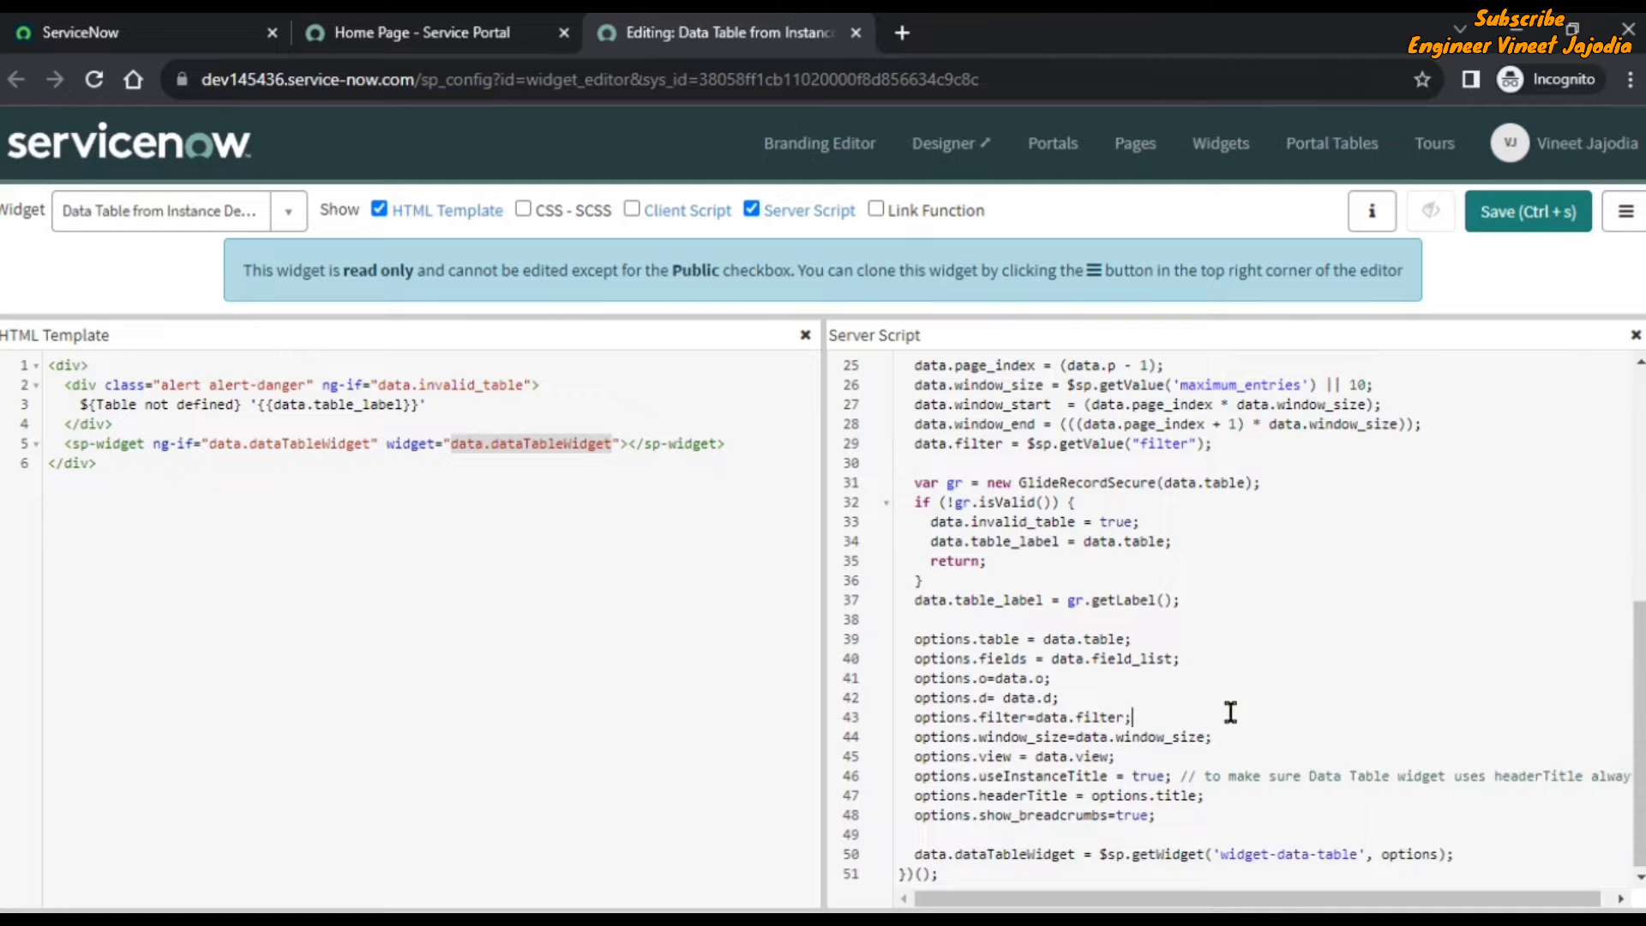
drag(1222, 855, 1357, 856)
right_click(1318, 860)
click(1307, 723)
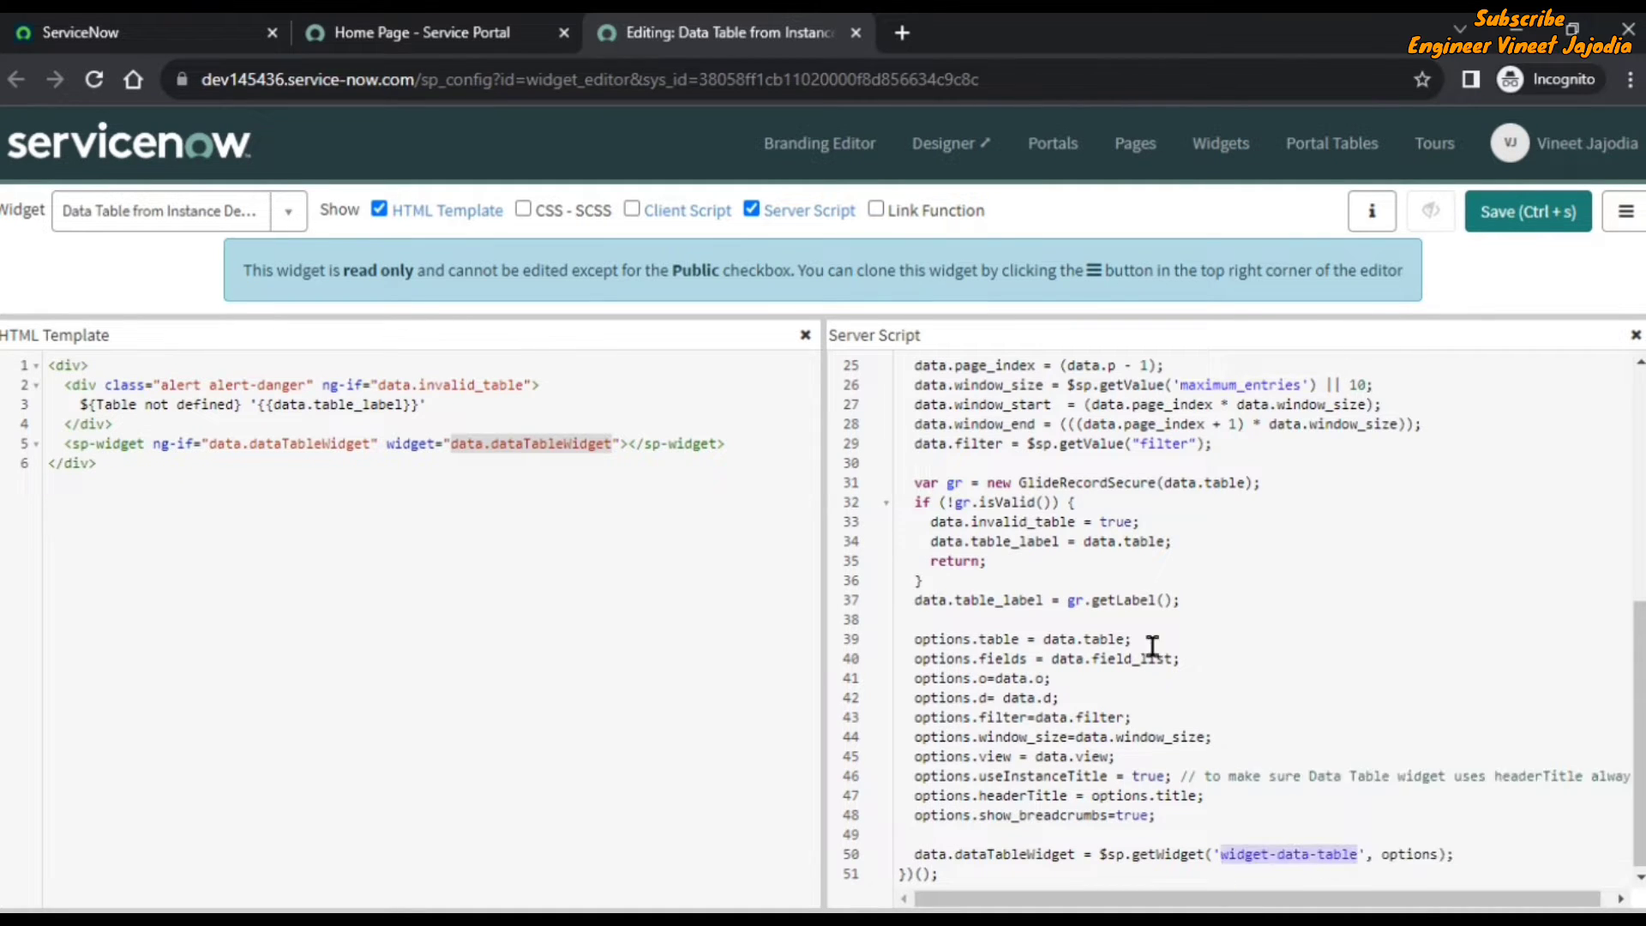
click(176, 218)
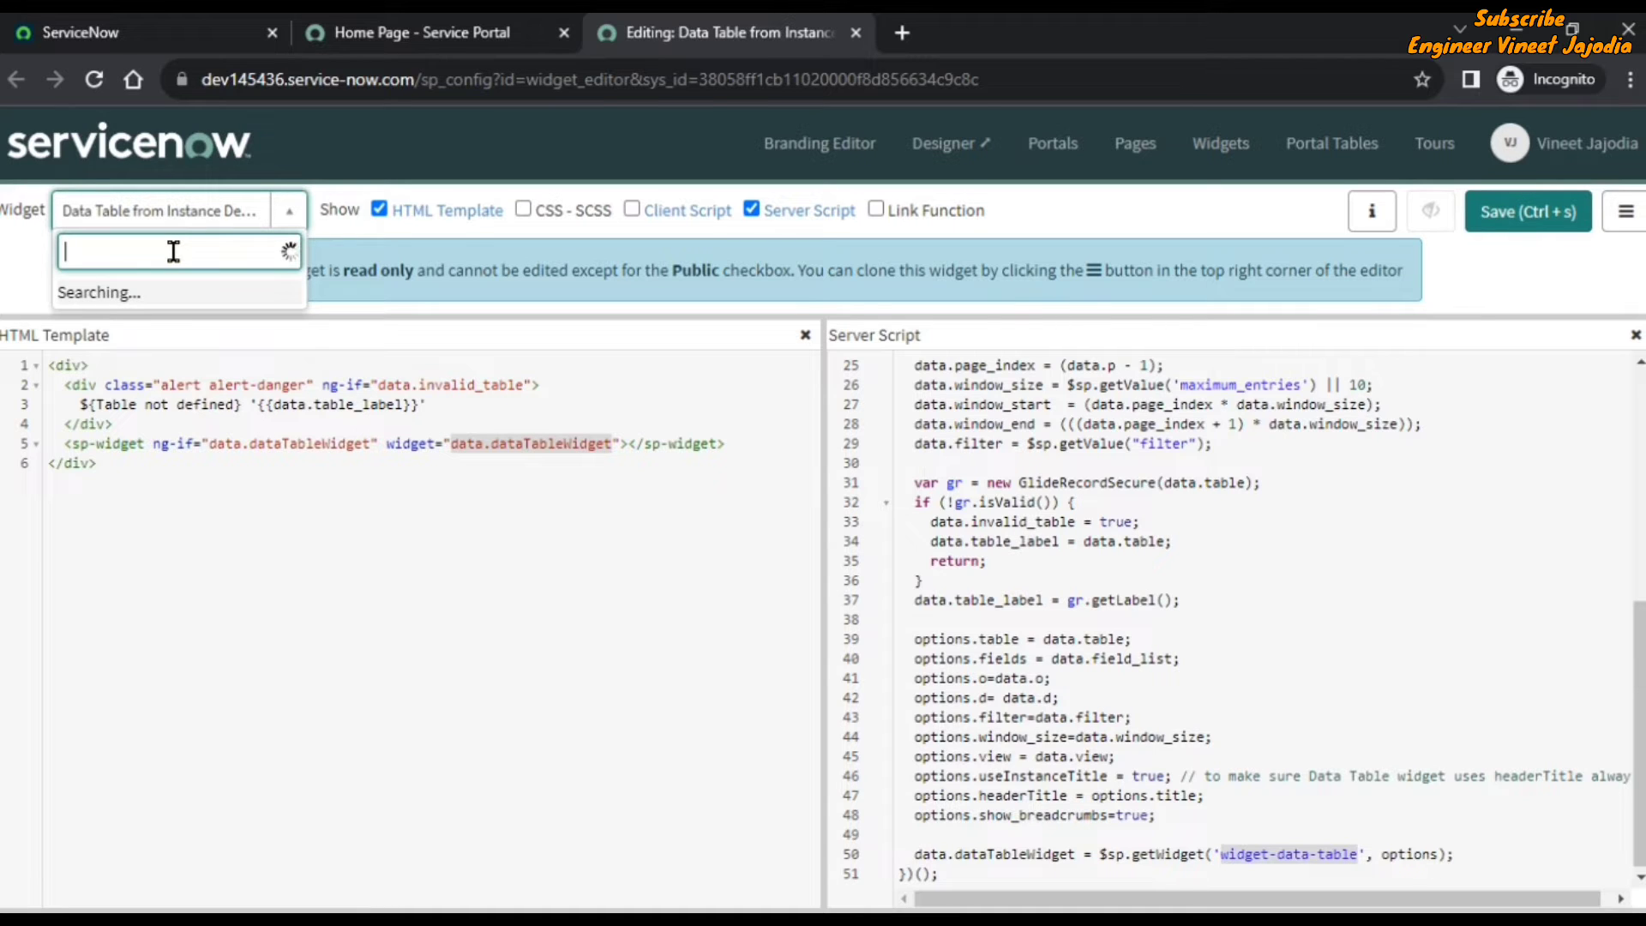
Switch the editor to the Data Table widget by pasting its id, and hide the server script
key(ctrl+v)
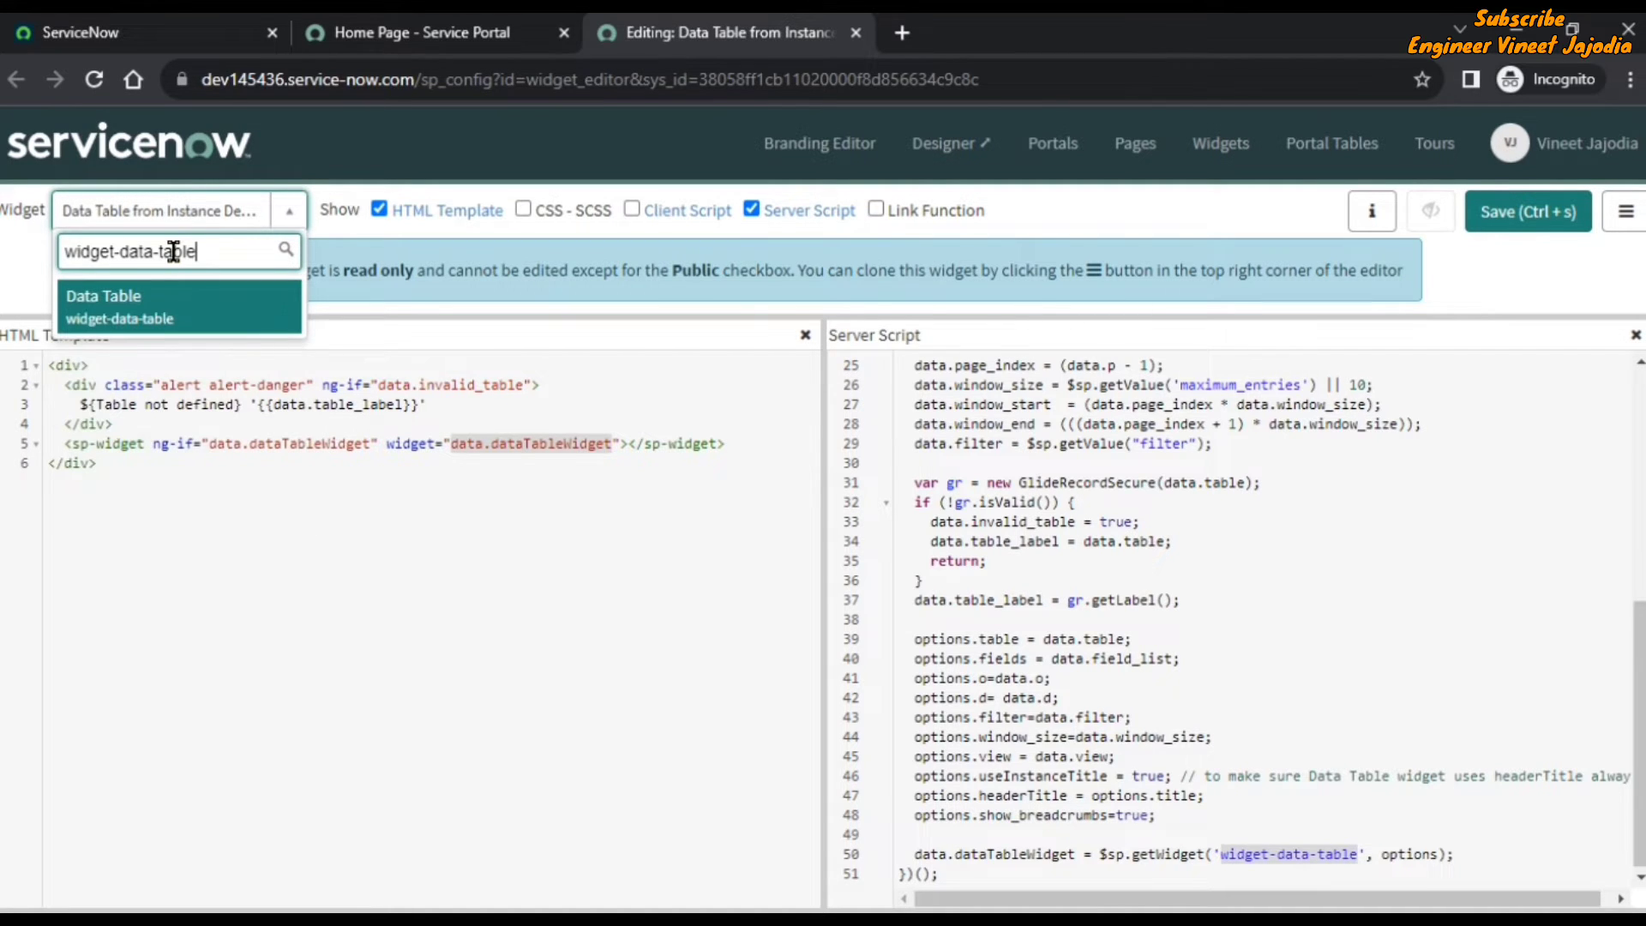
click(176, 322)
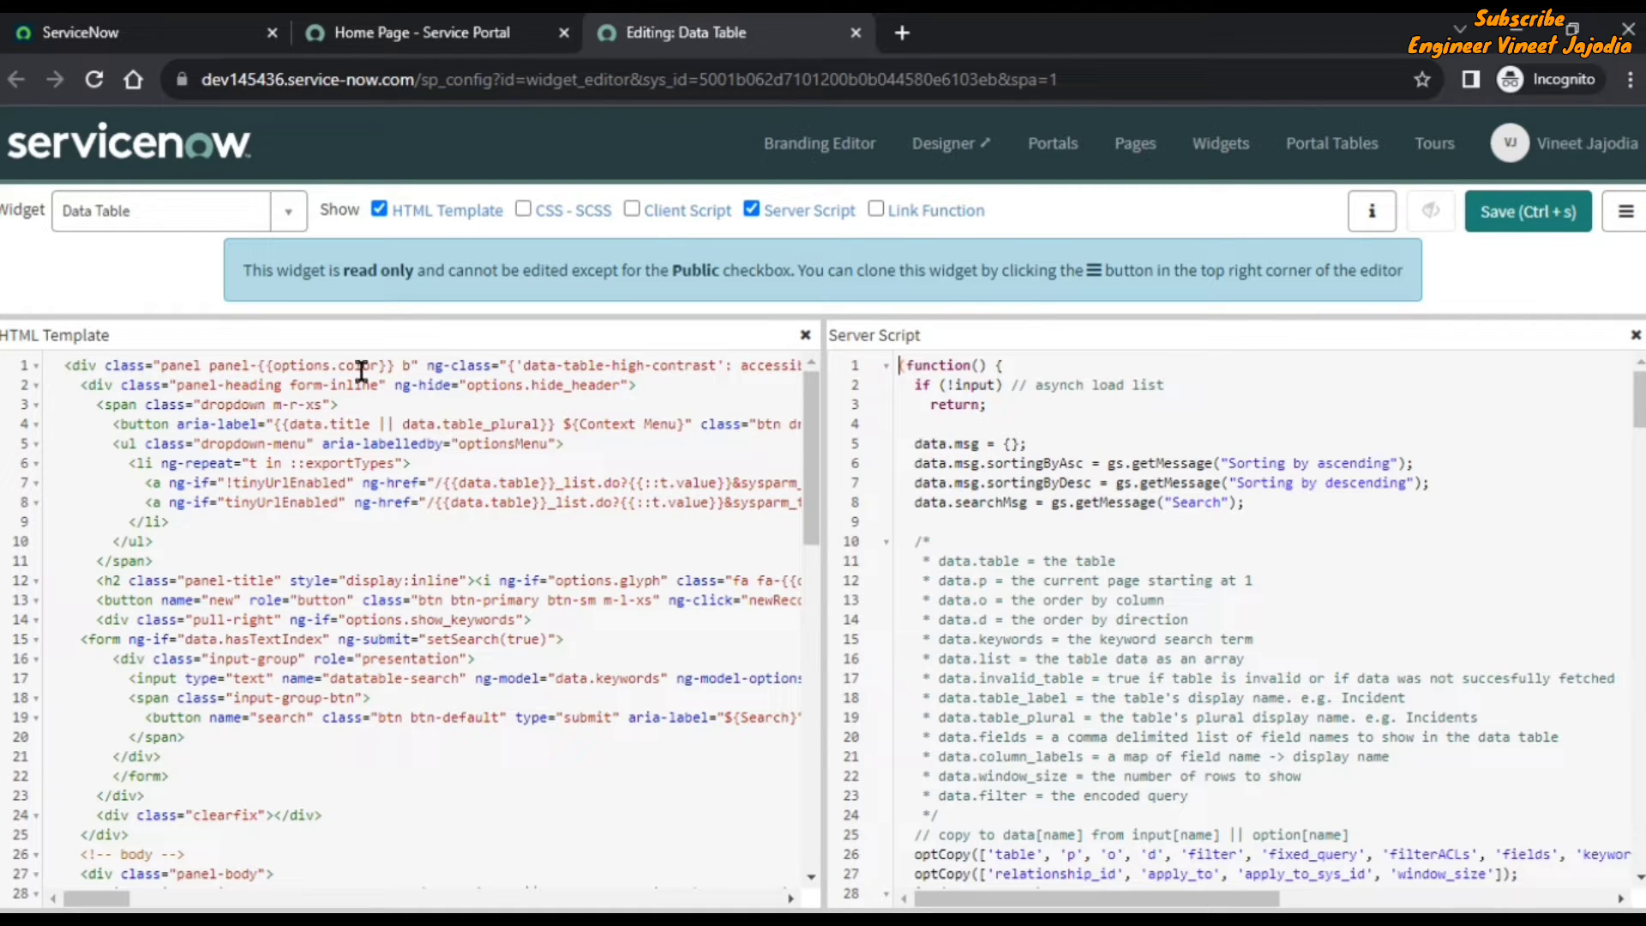
click(1635, 335)
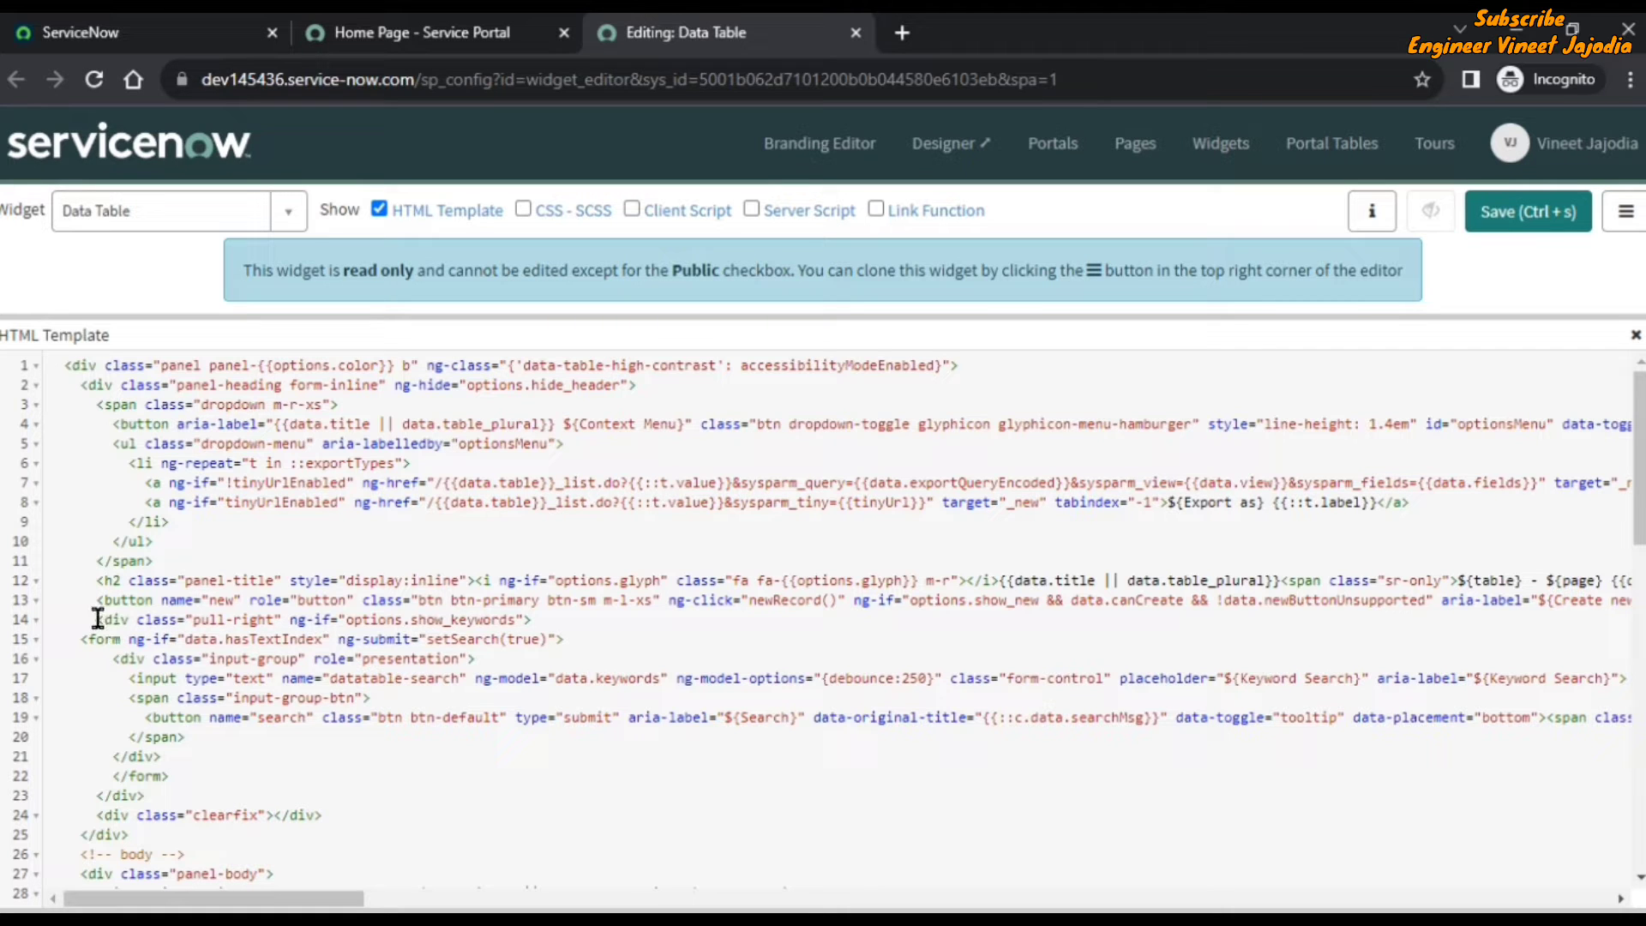
Review the keyword search form on lines 14–22 and its options.show_keywords condition
drag(97, 619, 262, 793)
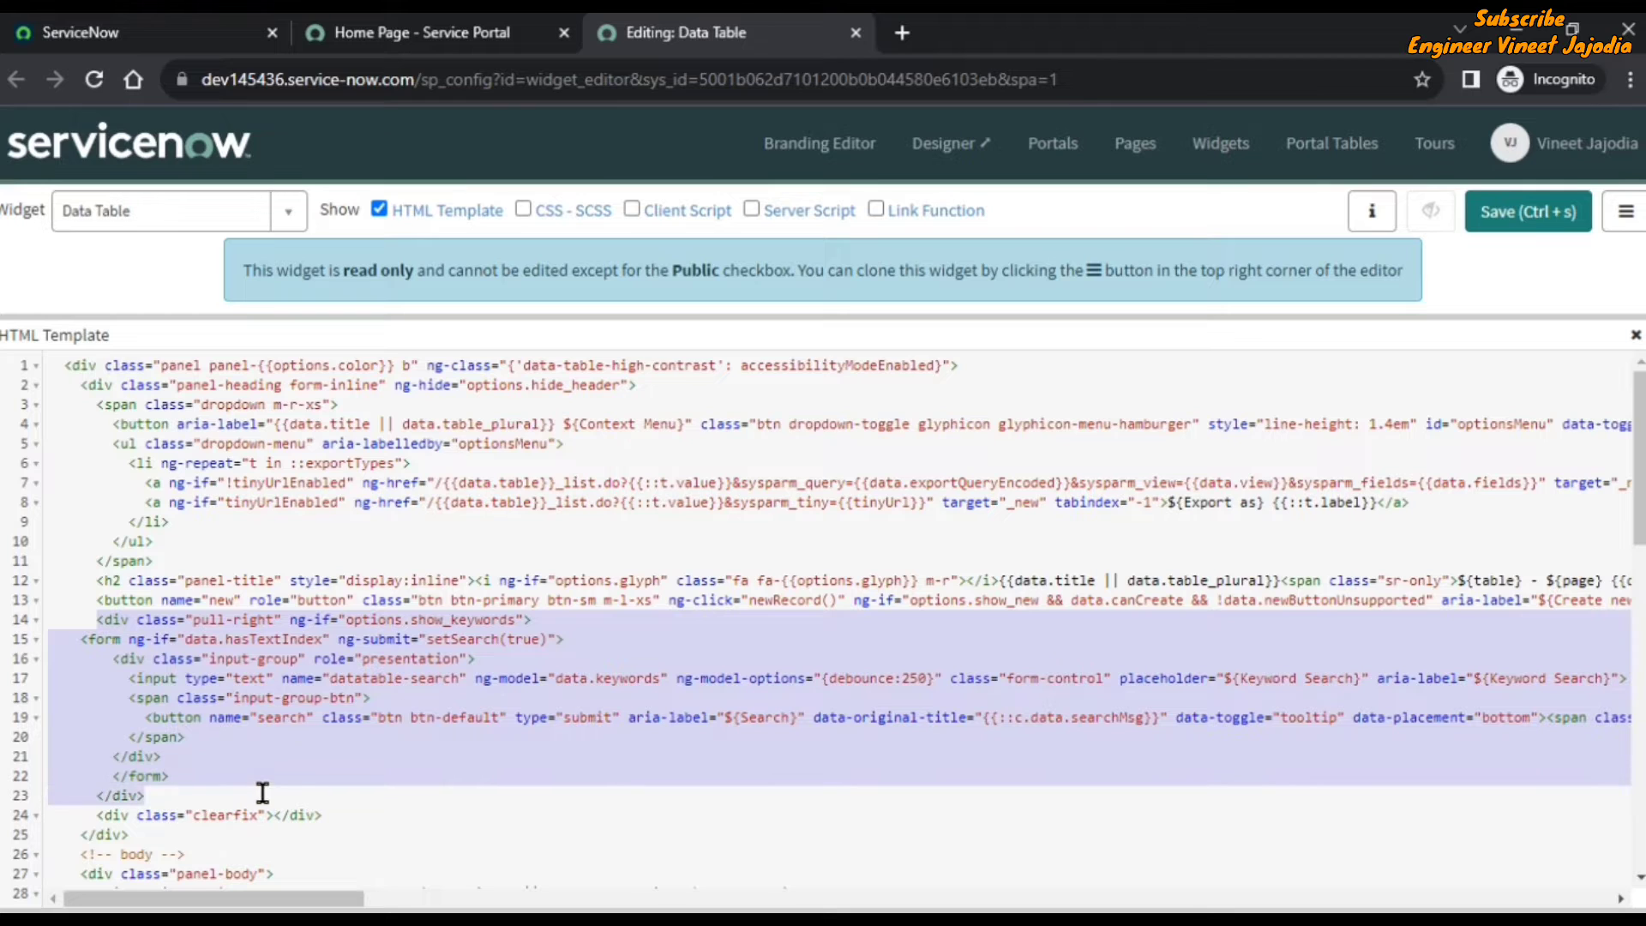
drag(131, 678, 717, 680)
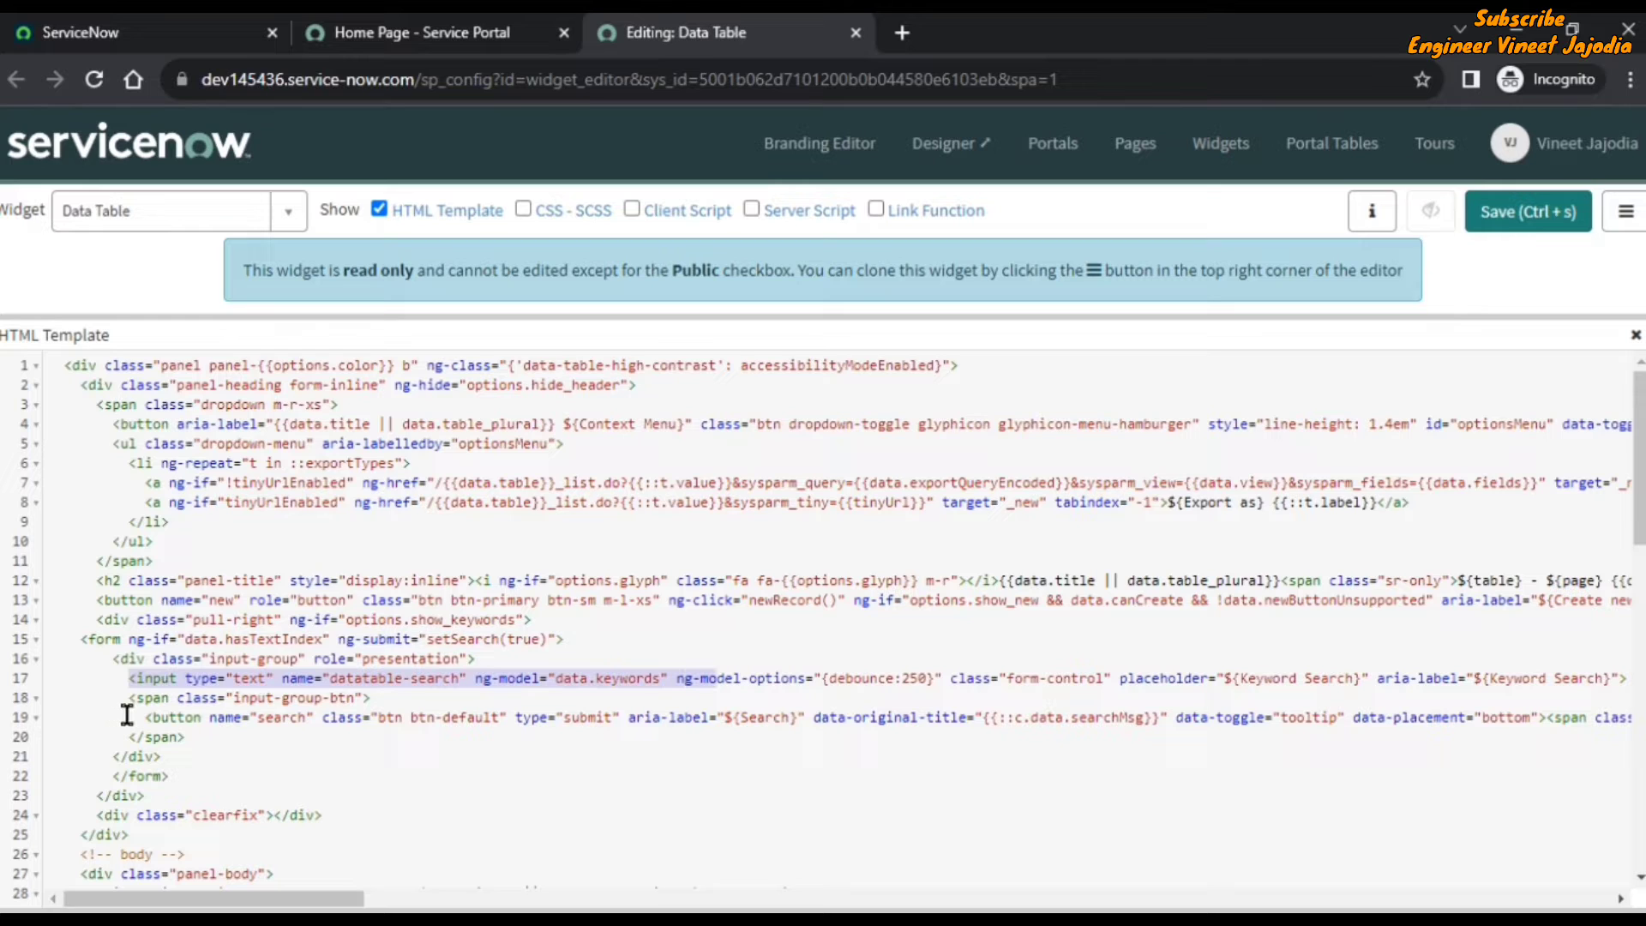
drag(145, 717, 668, 716)
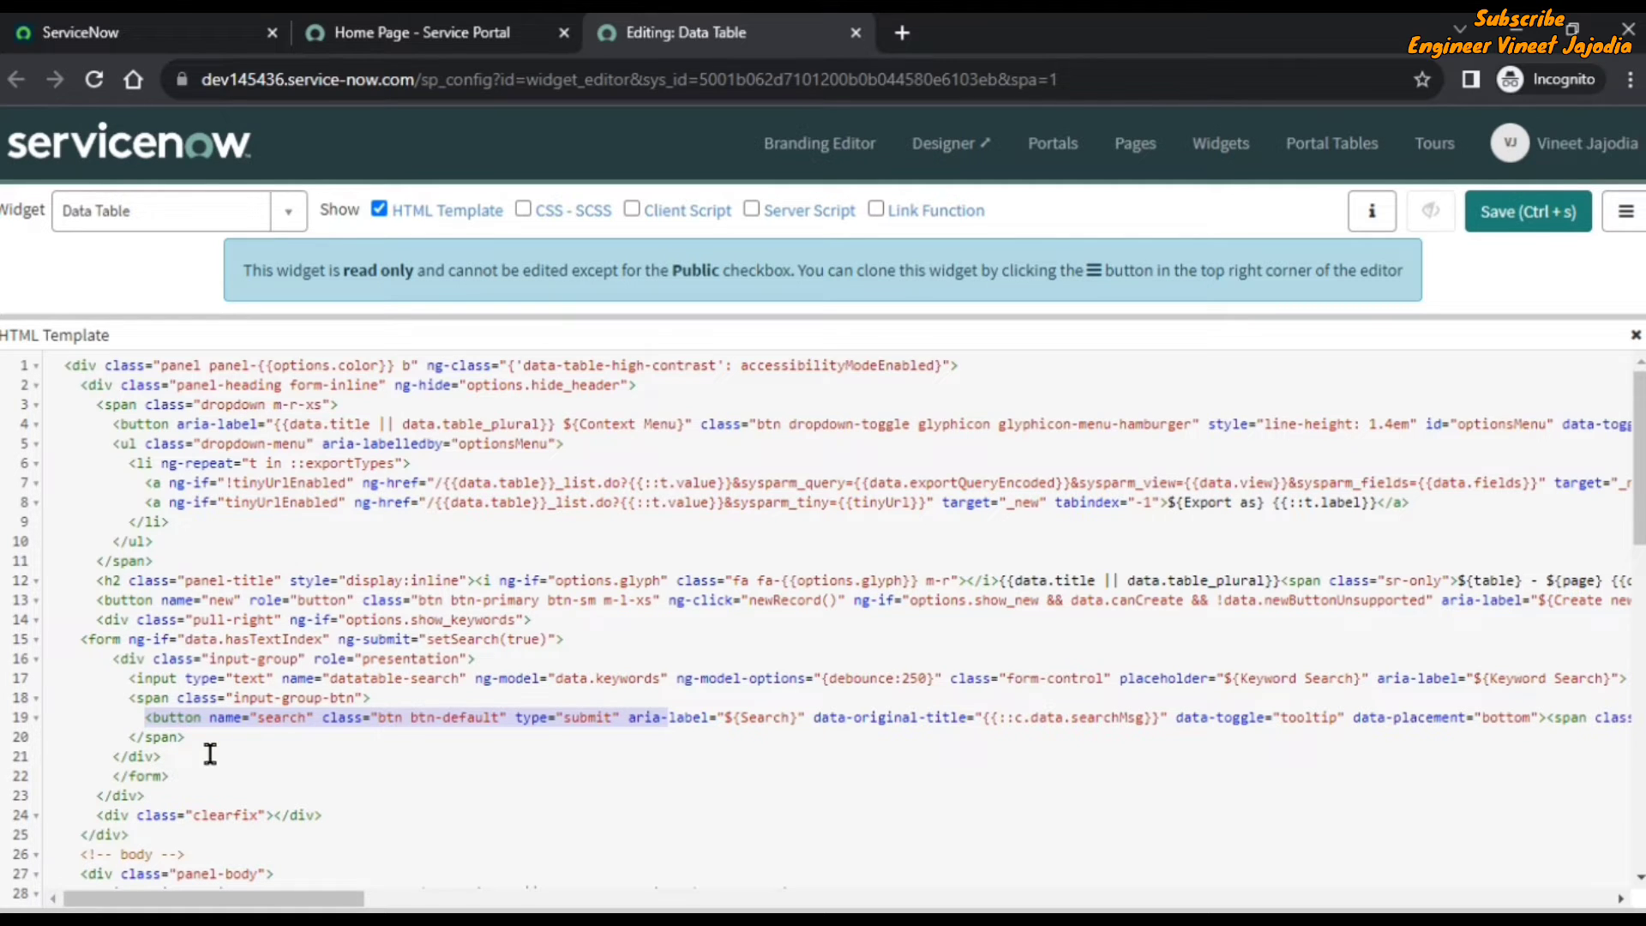
drag(171, 771, 80, 643)
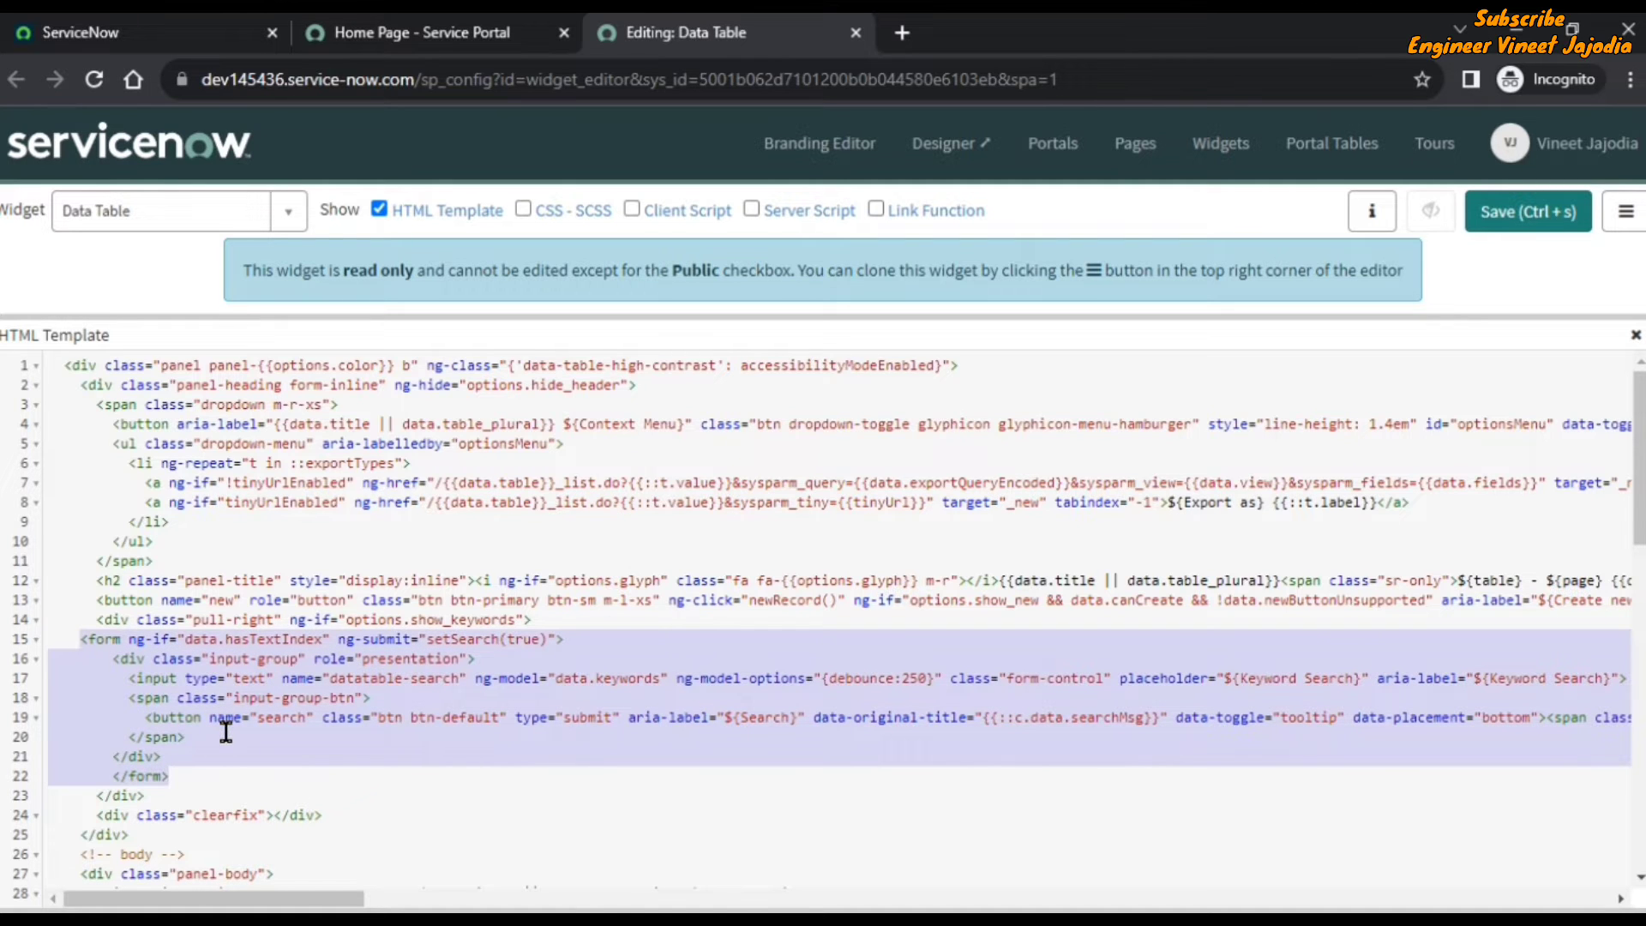
drag(95, 617, 203, 793)
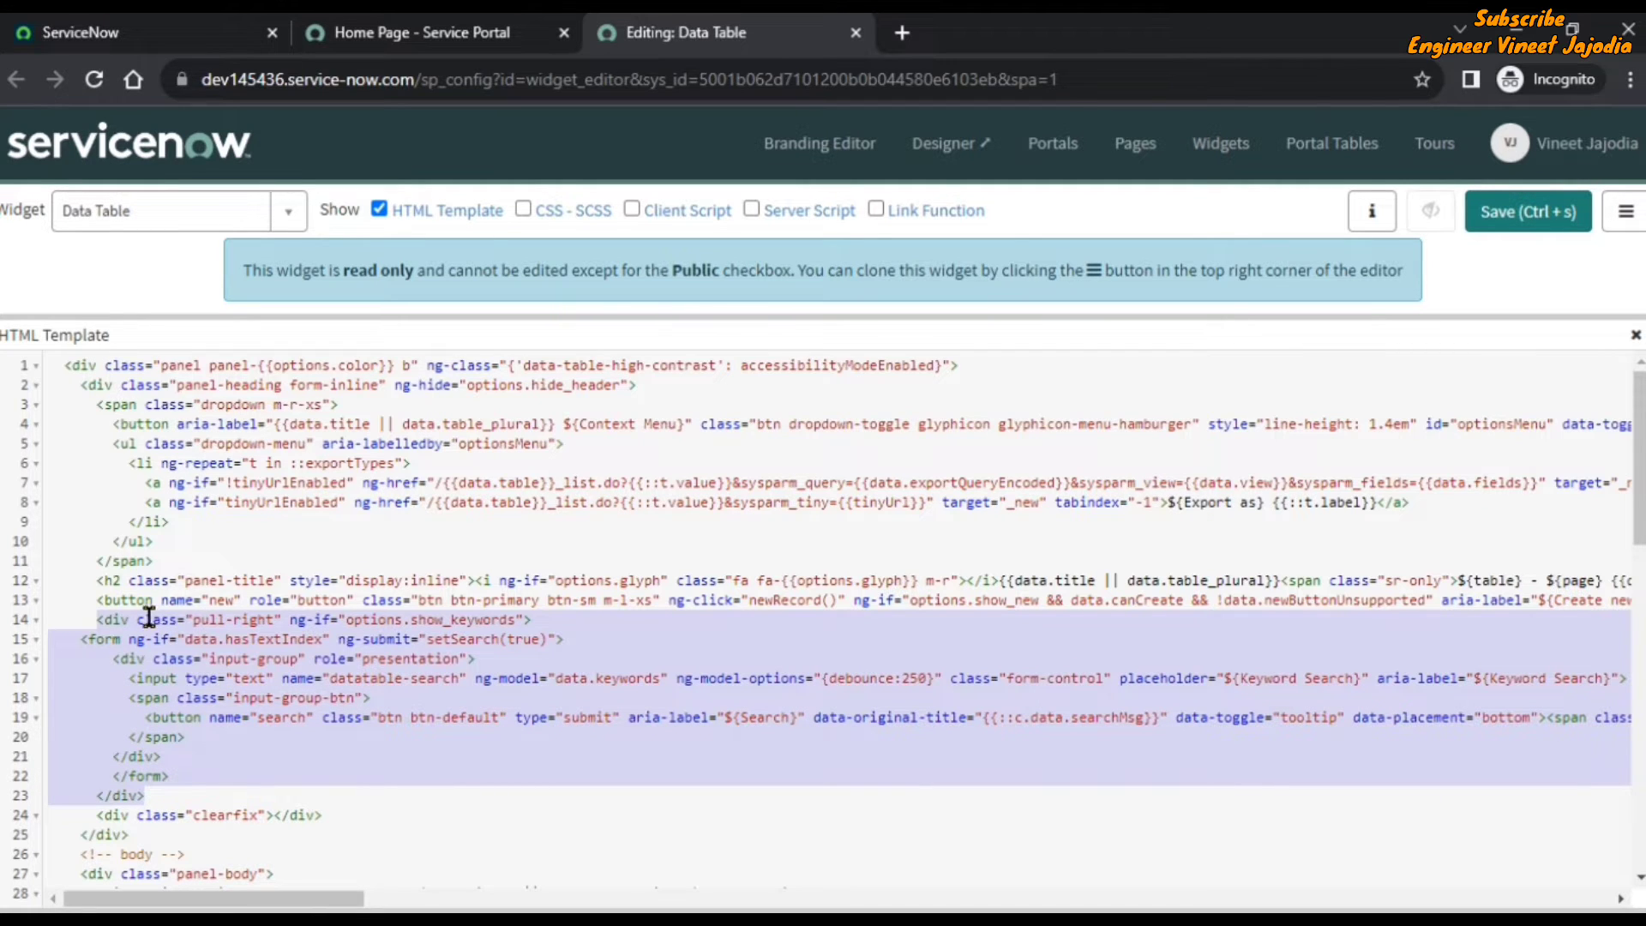
drag(290, 618, 523, 619)
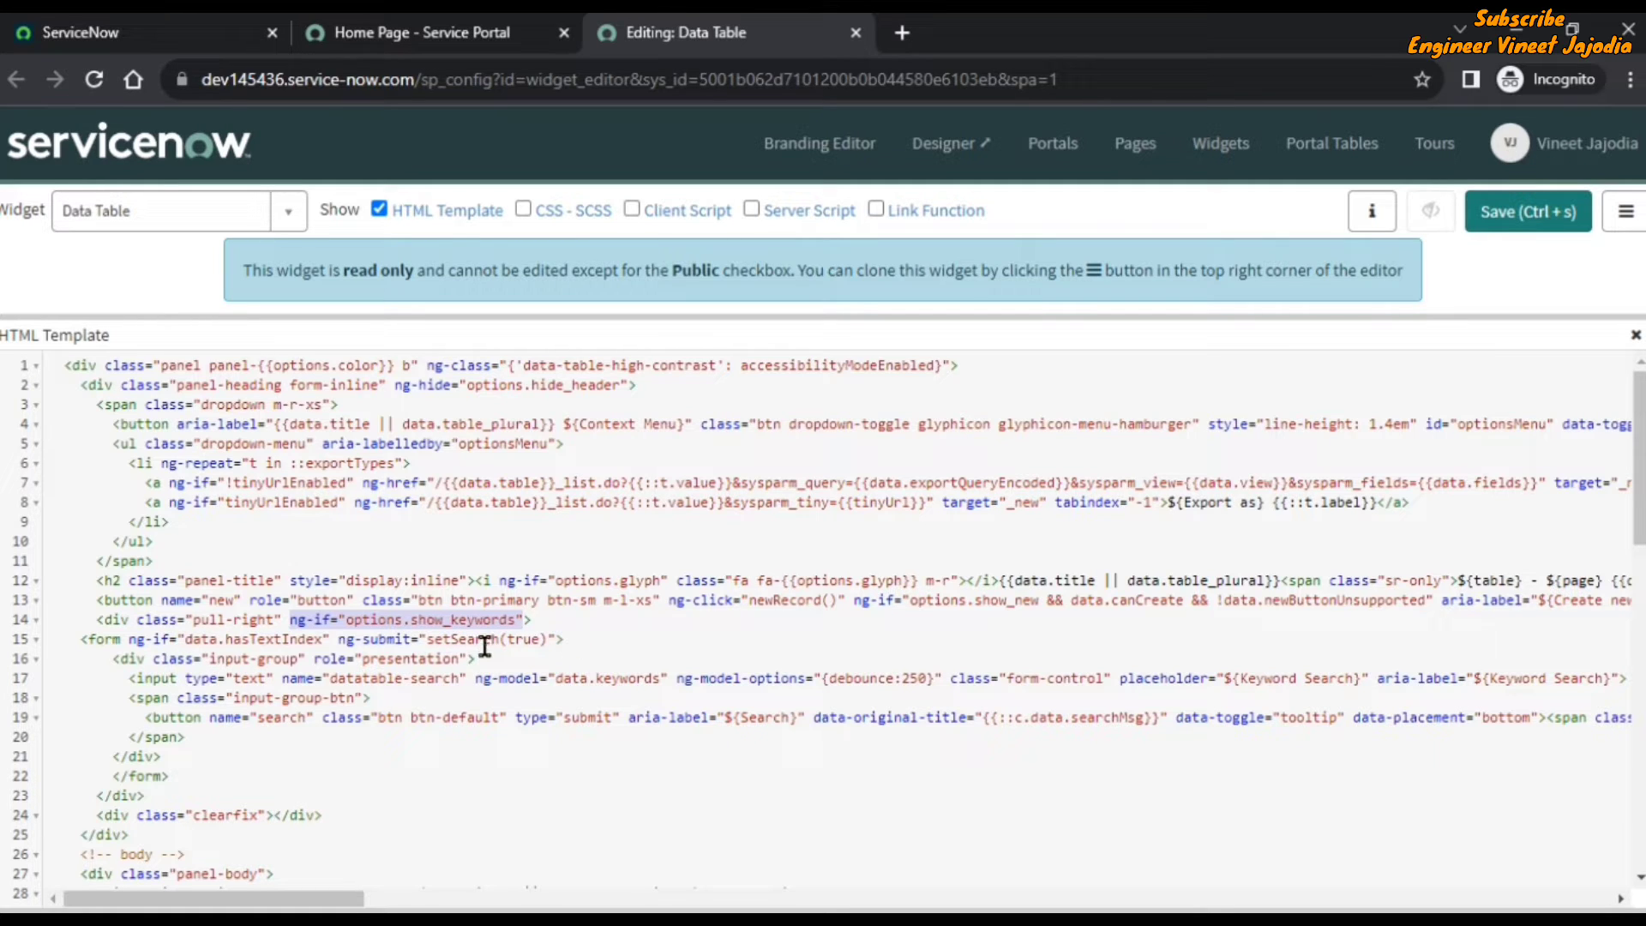
Reopen the Data Table from Instance Definition widget from the portal's Incidents list and note the read-only notice
click(457, 31)
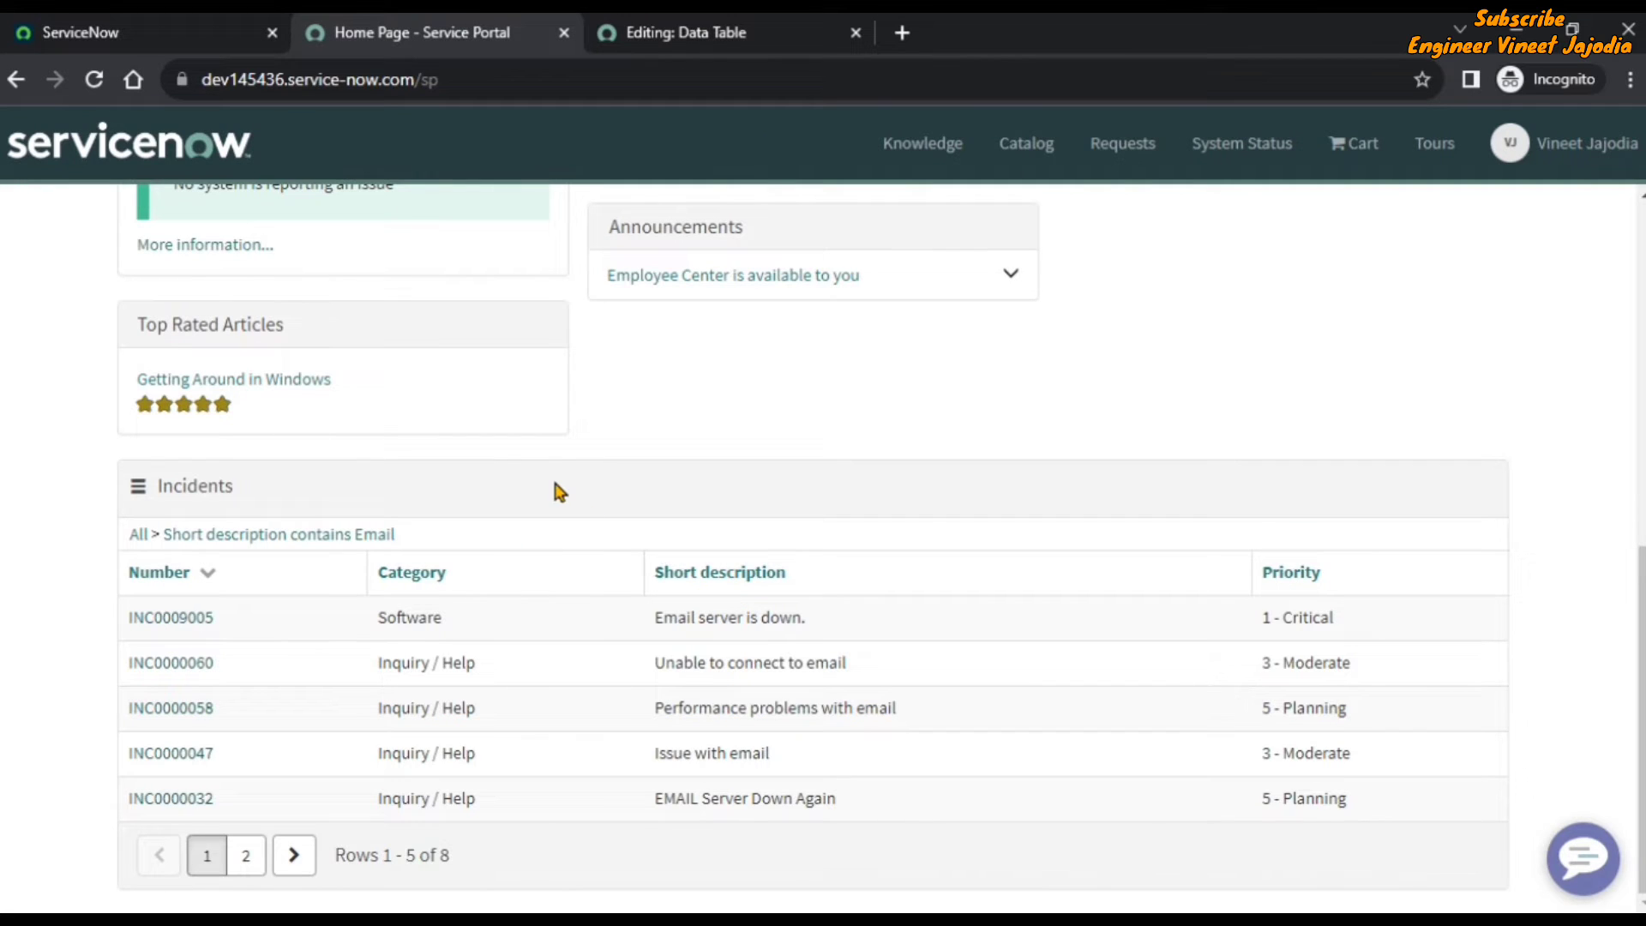
ctrl+right_click(476, 502)
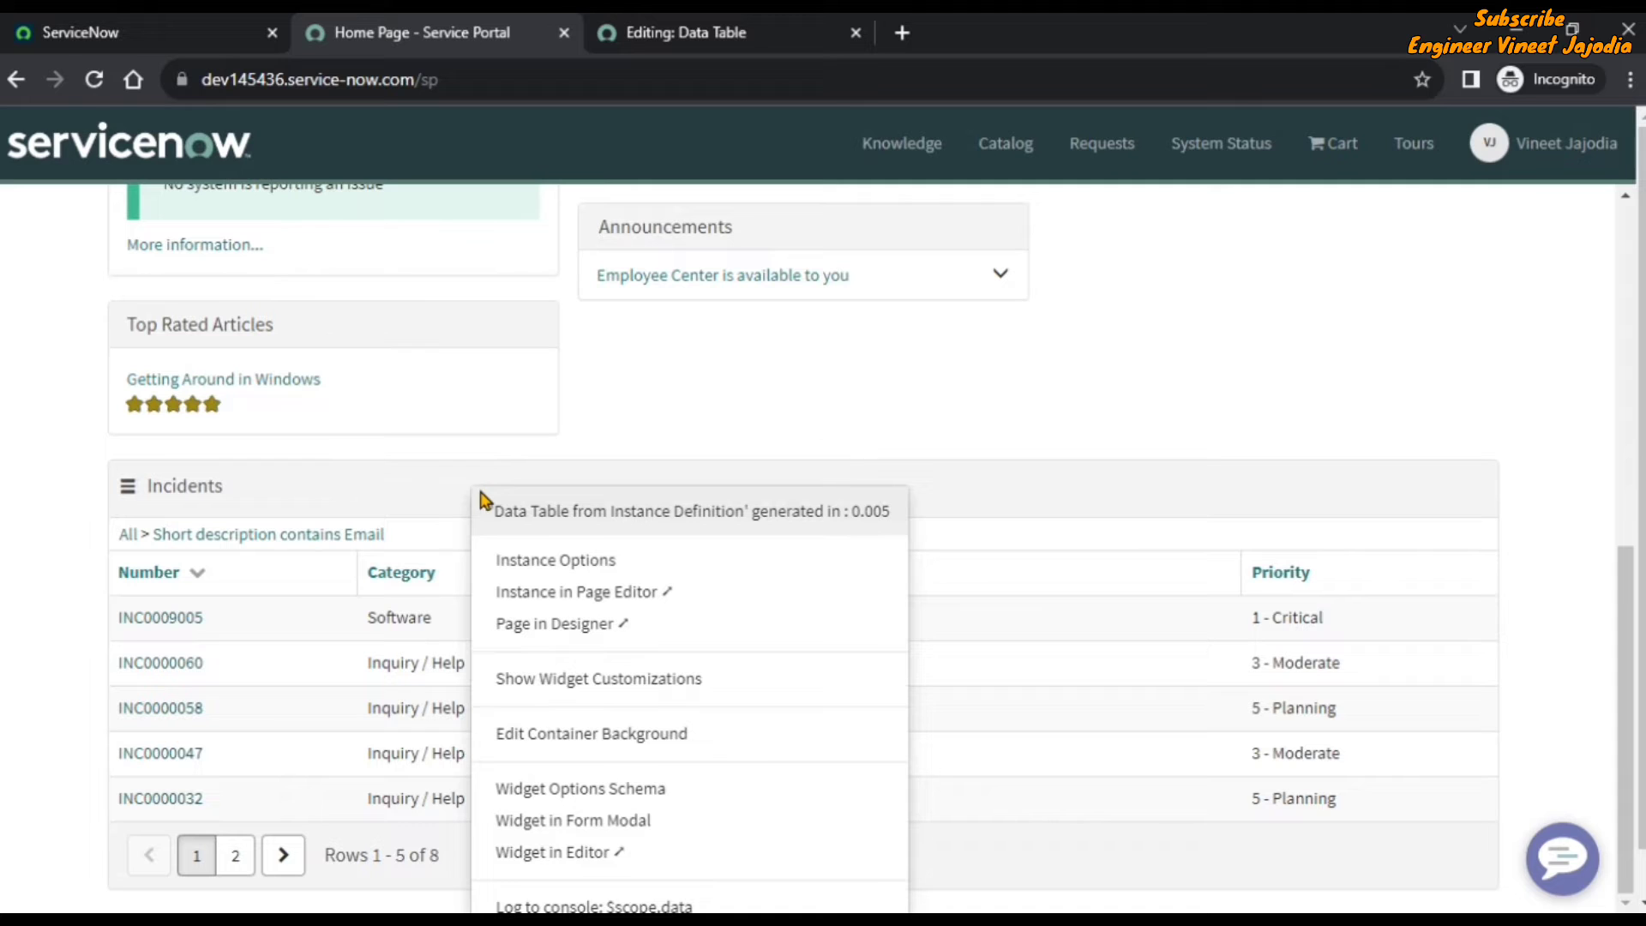
click(557, 849)
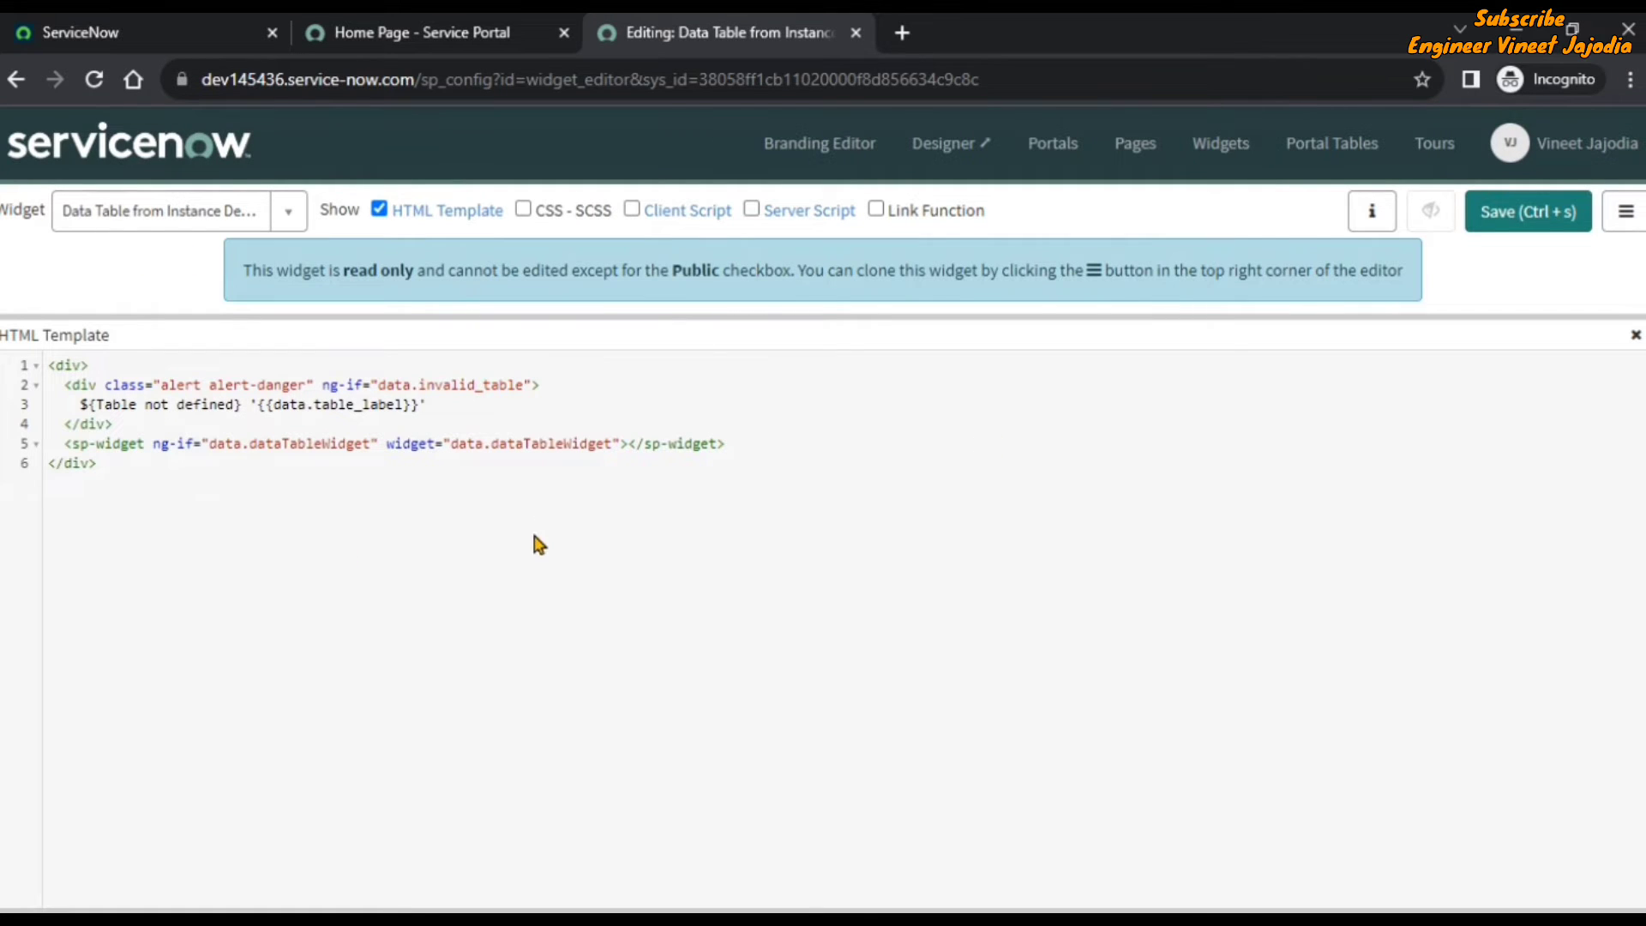
drag(339, 267, 409, 271)
click(577, 527)
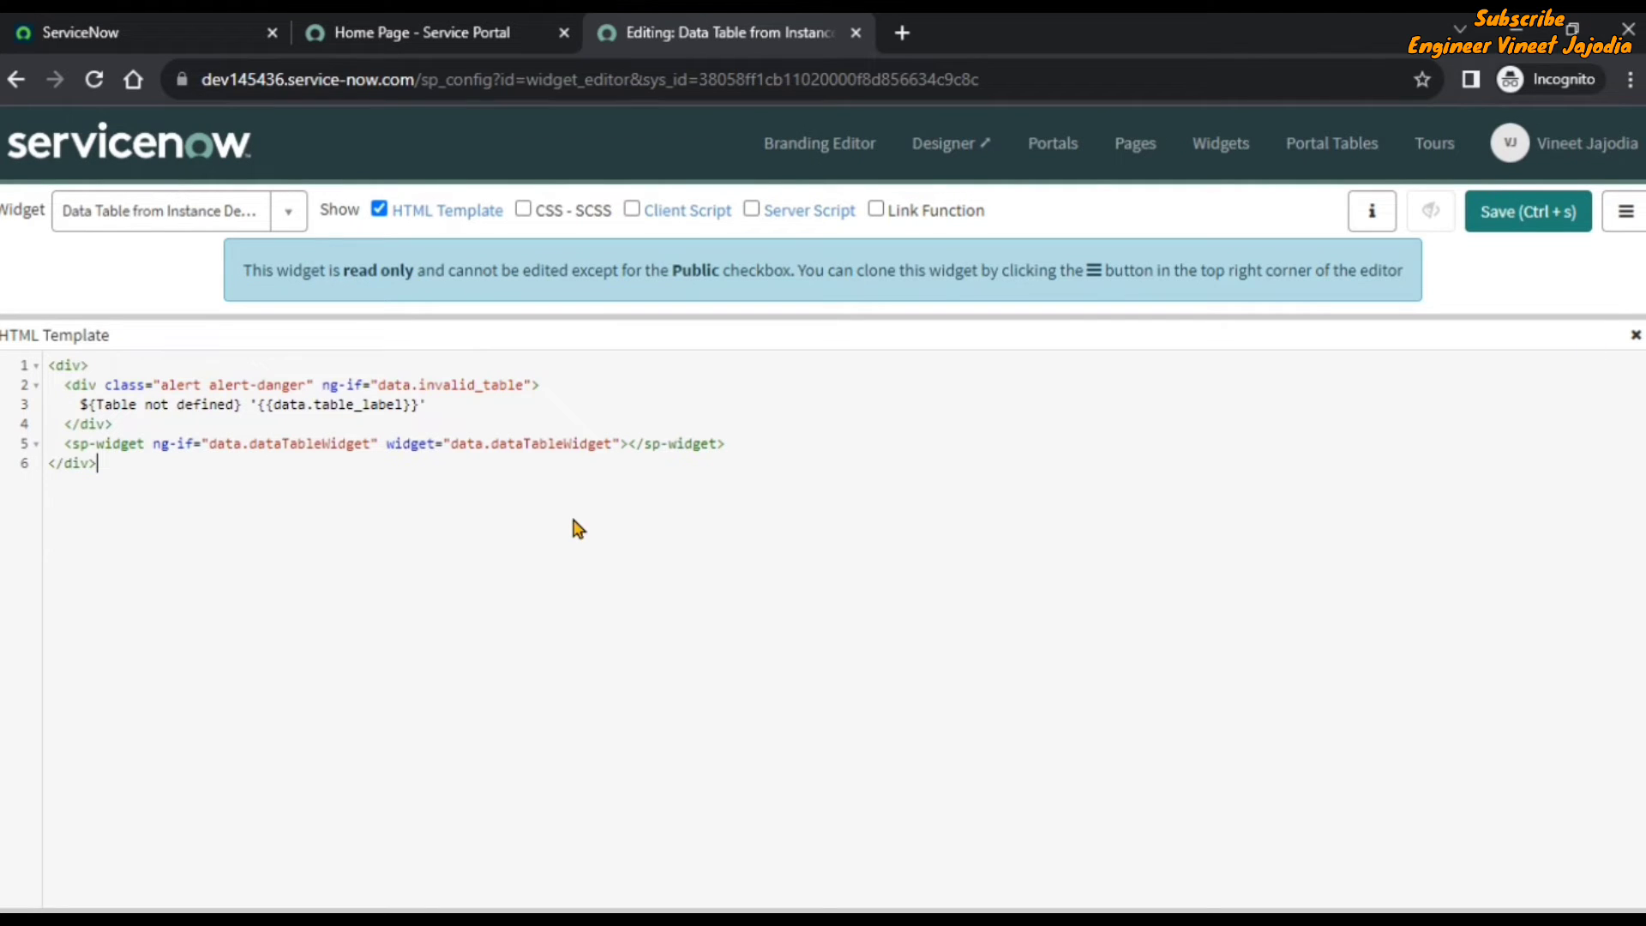
Clone the Data Table from Instance Definition widget as 'List Search Box'
click(1626, 214)
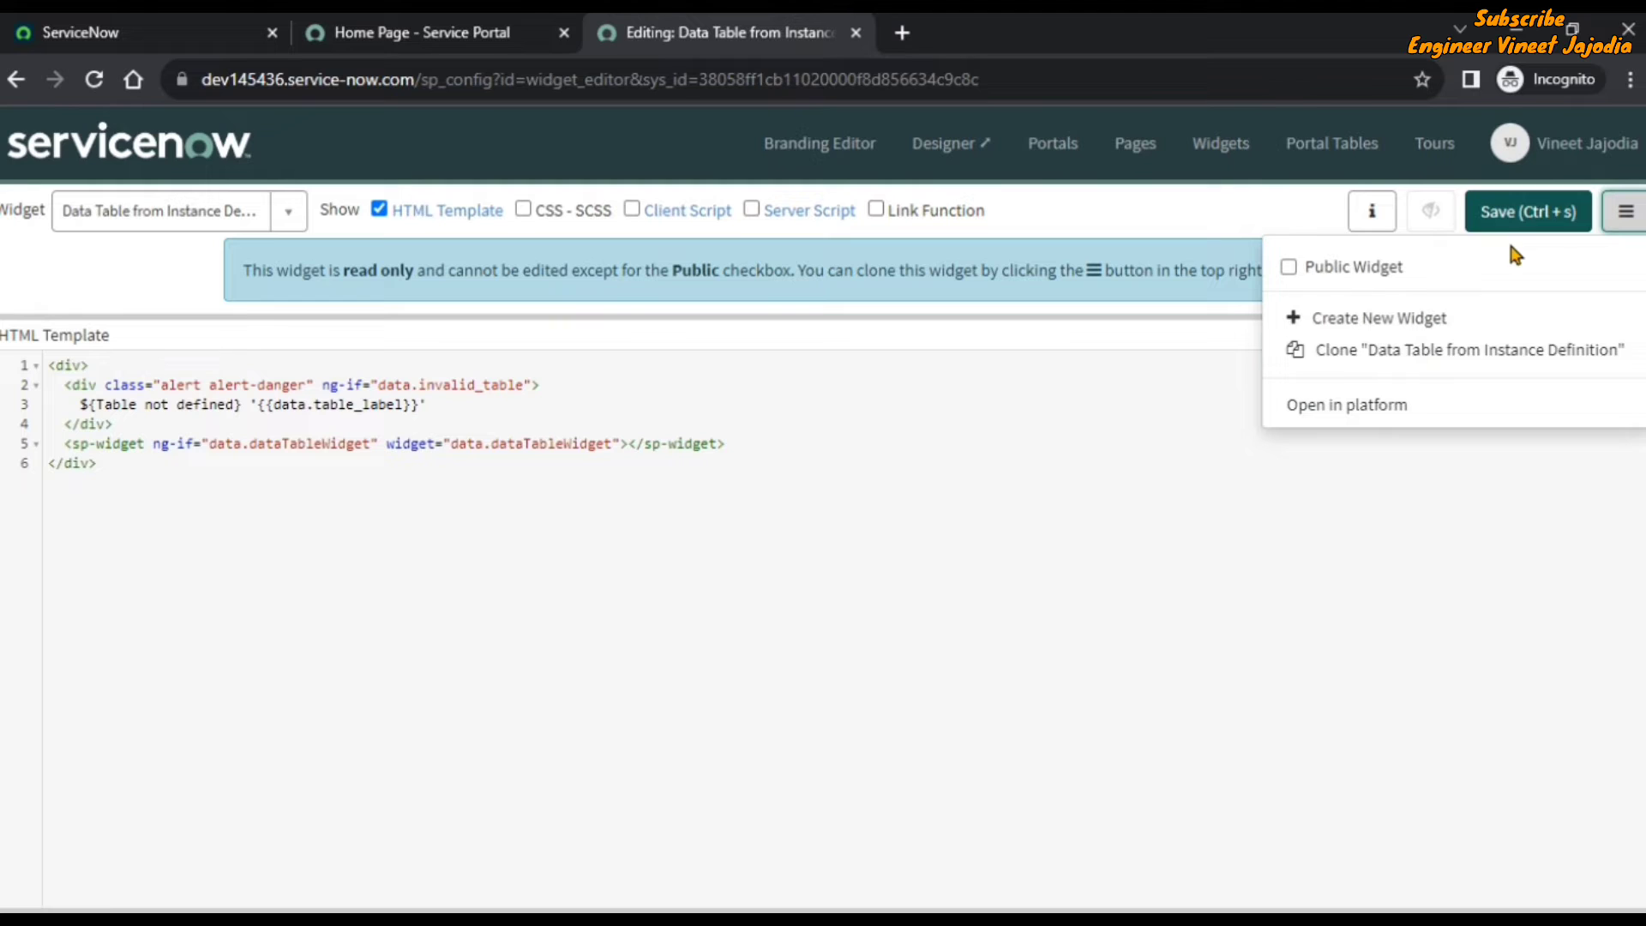
click(1358, 351)
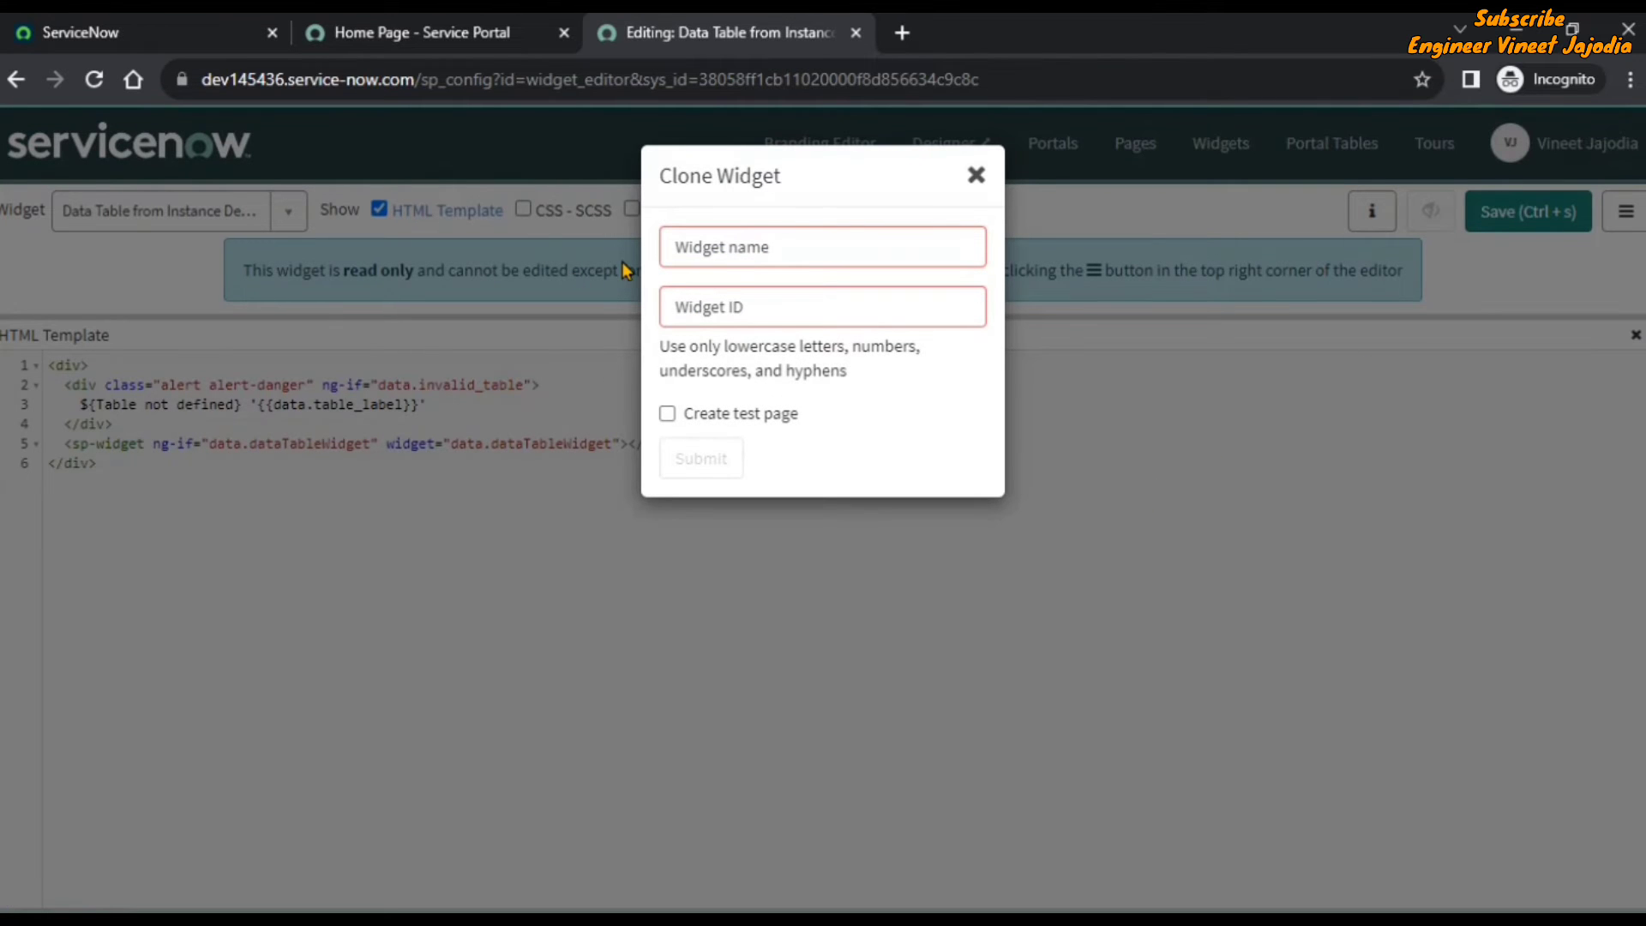
click(783, 251)
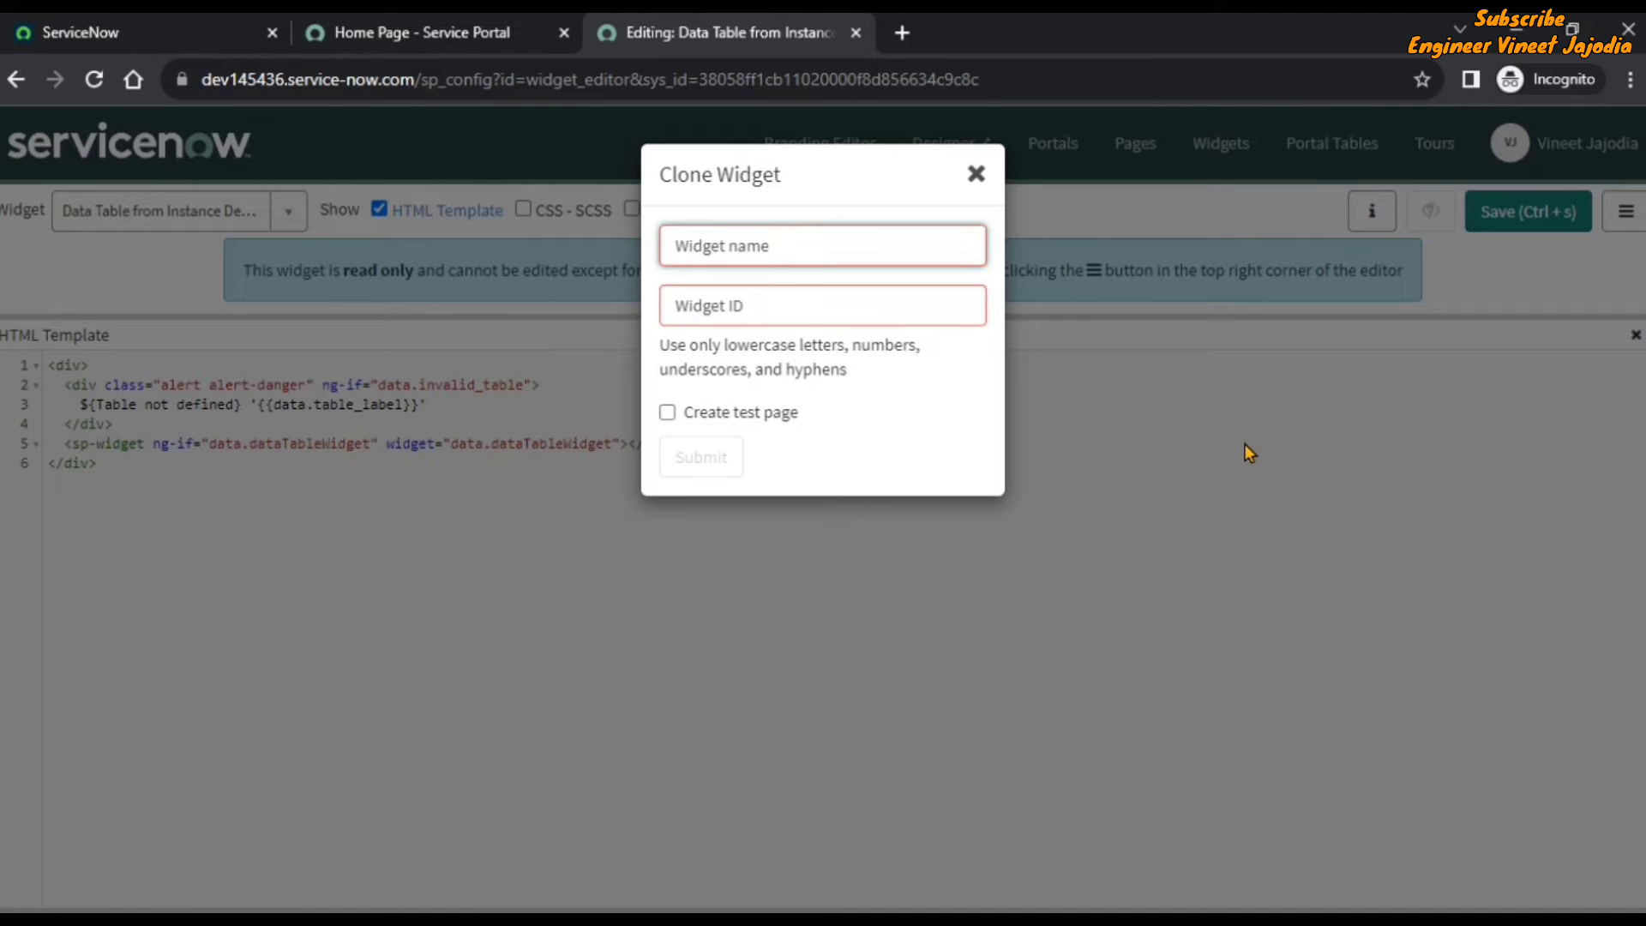
text(List S)
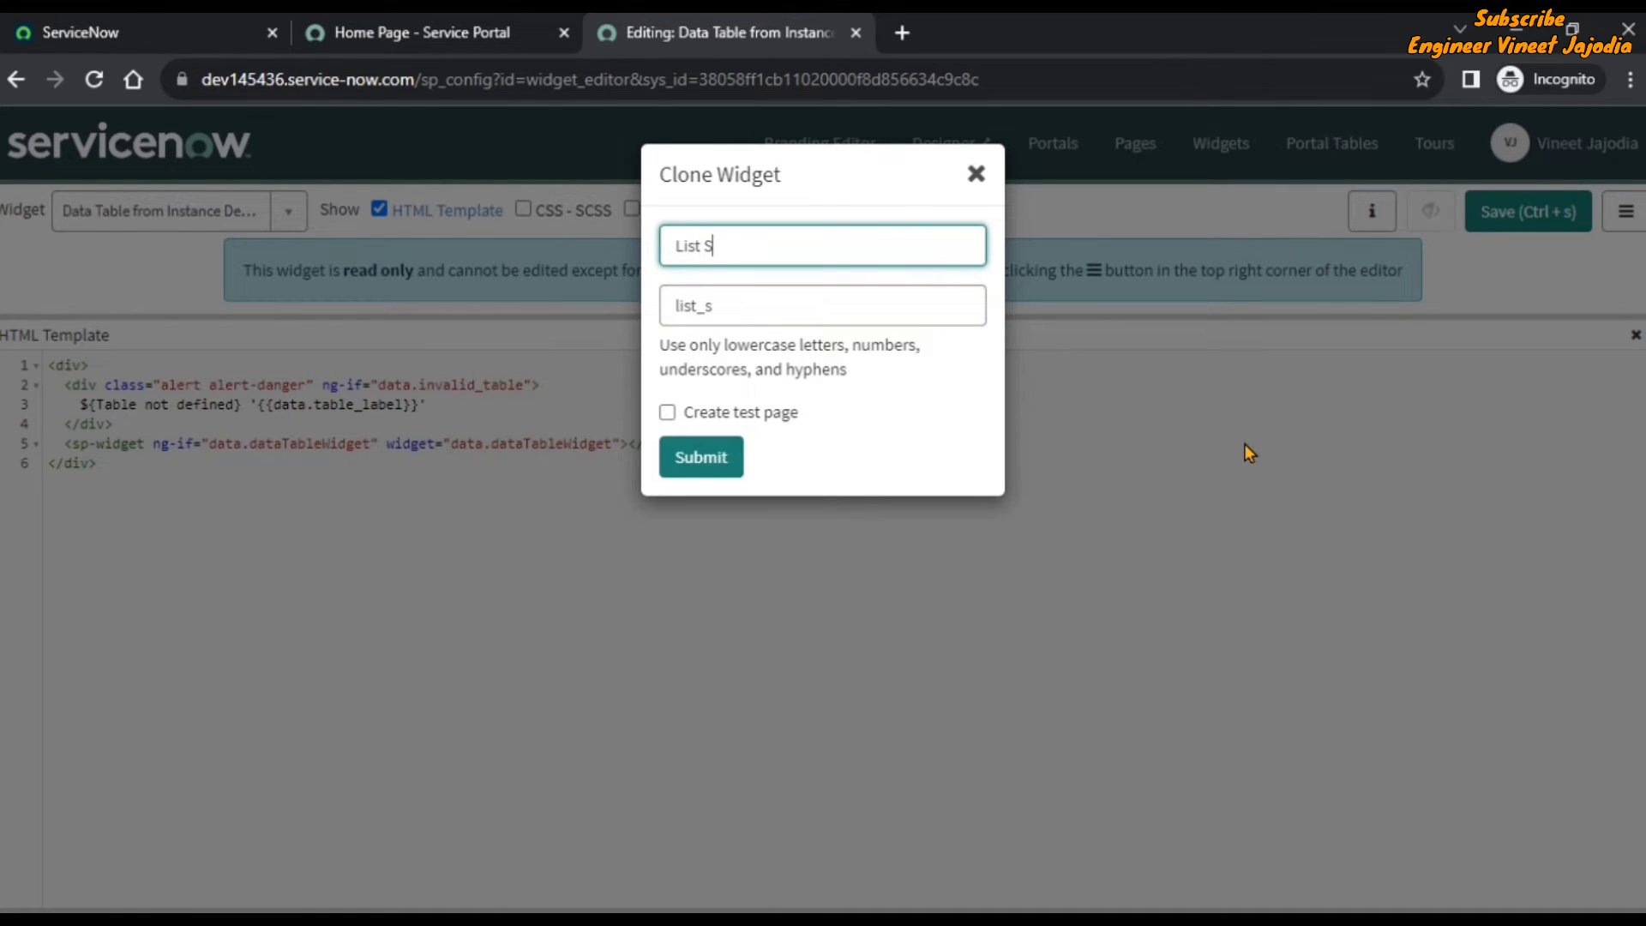
text(earch Box)
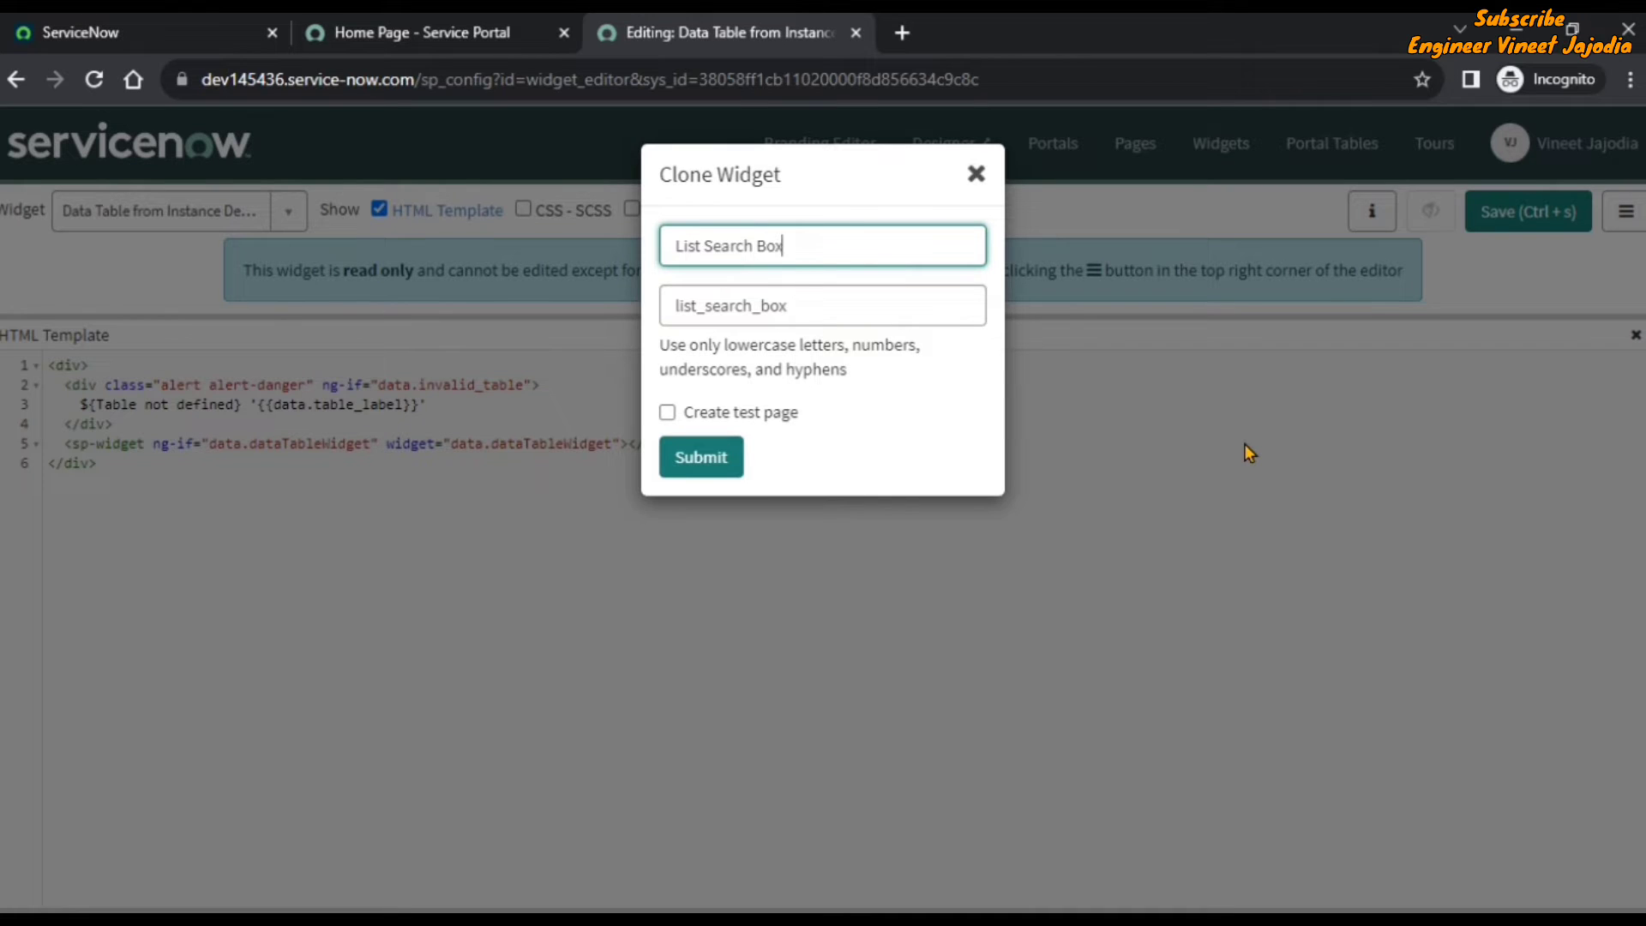
click(691, 456)
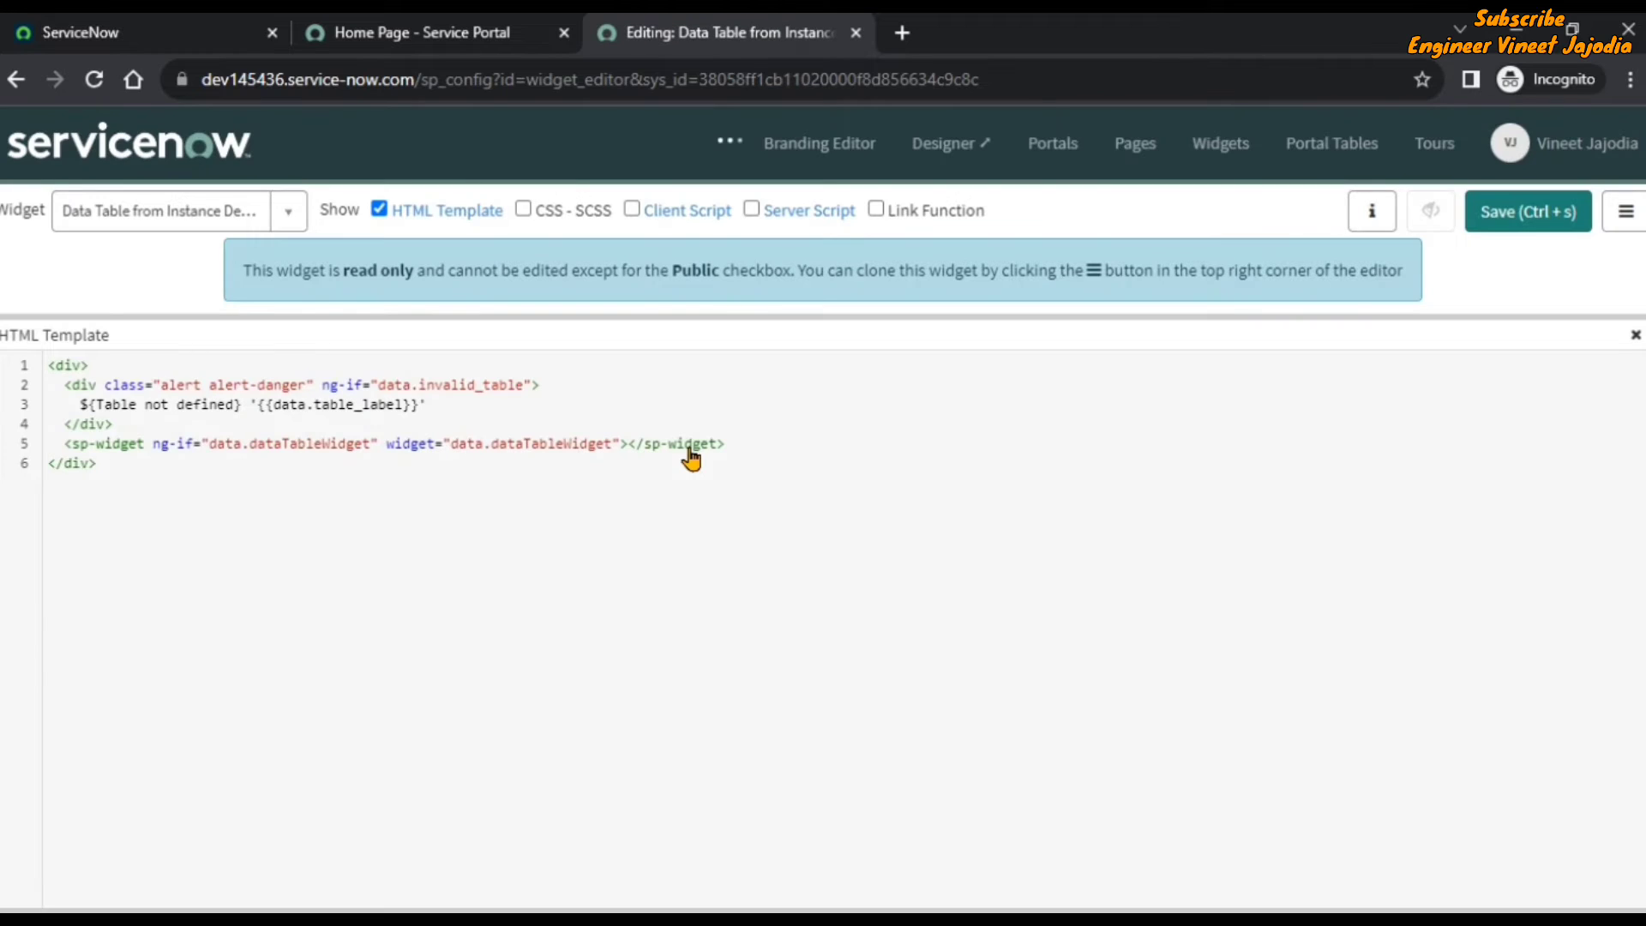
Open the List Search Box widget with its server script pane shown
click(148, 221)
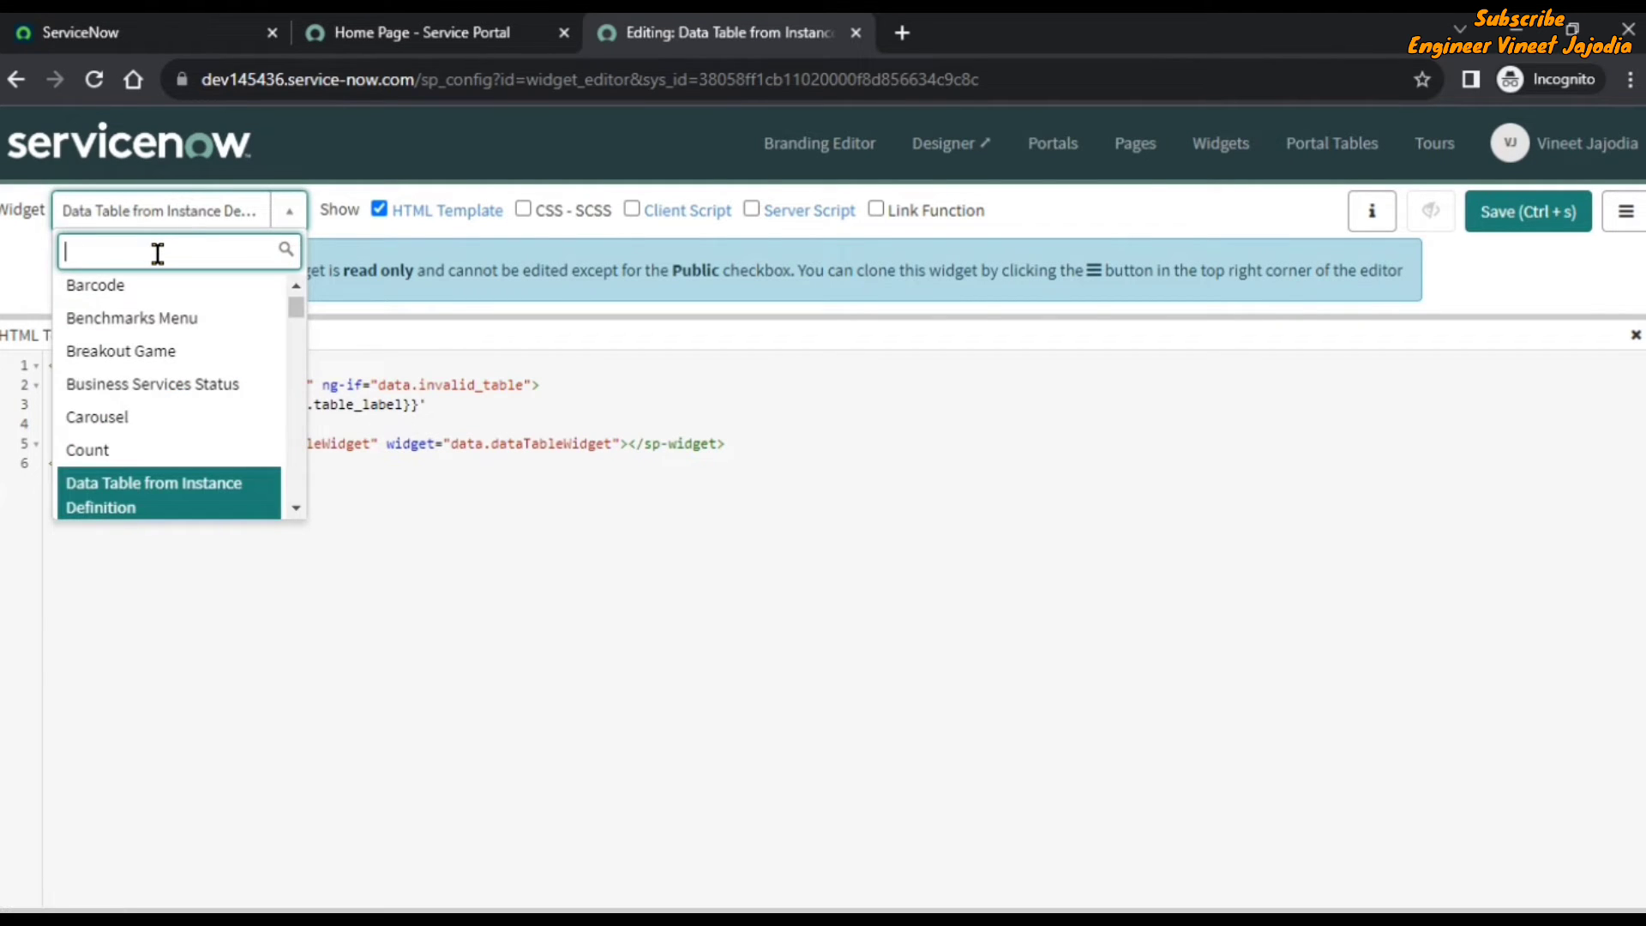
text(List Search)
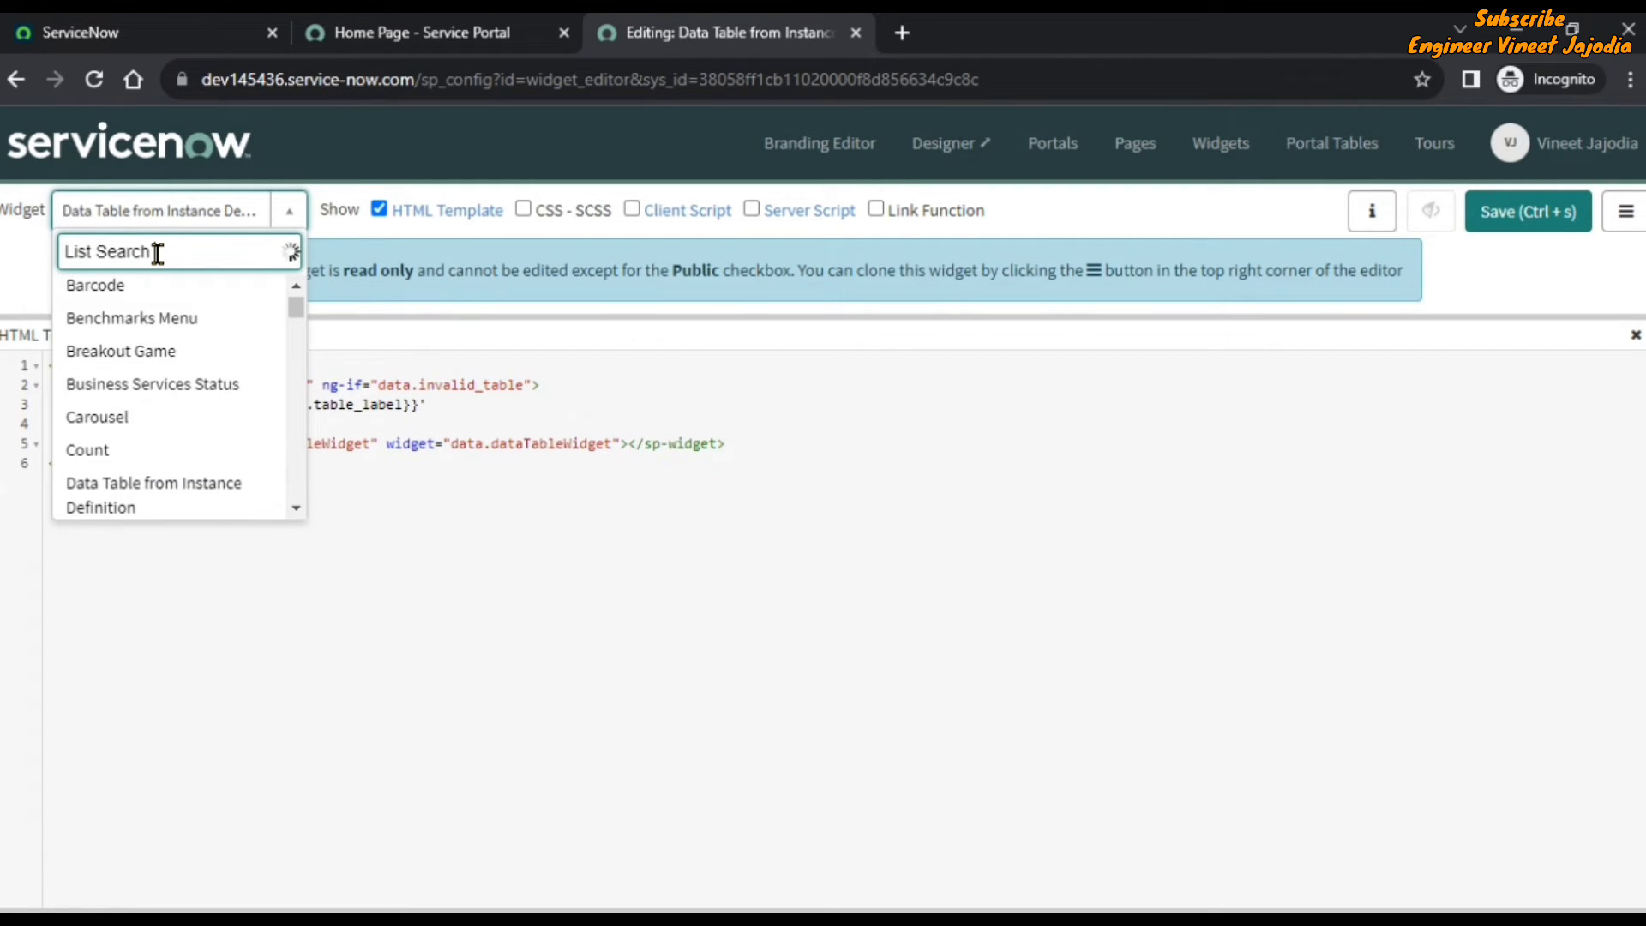
text( Box)
click(185, 324)
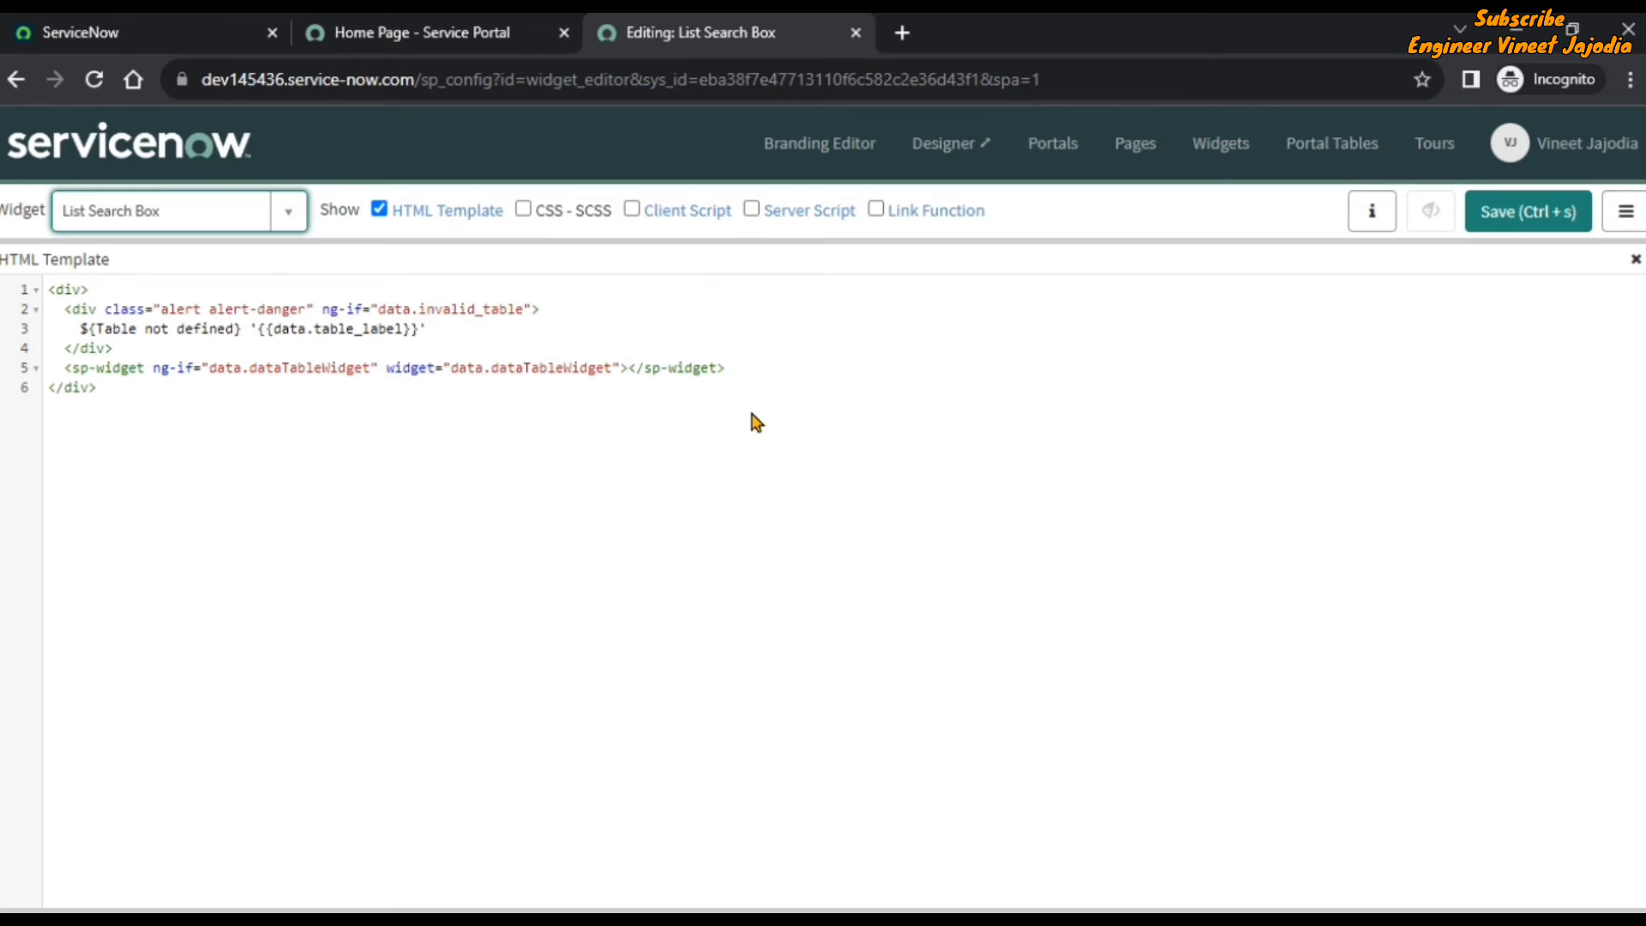
click(763, 215)
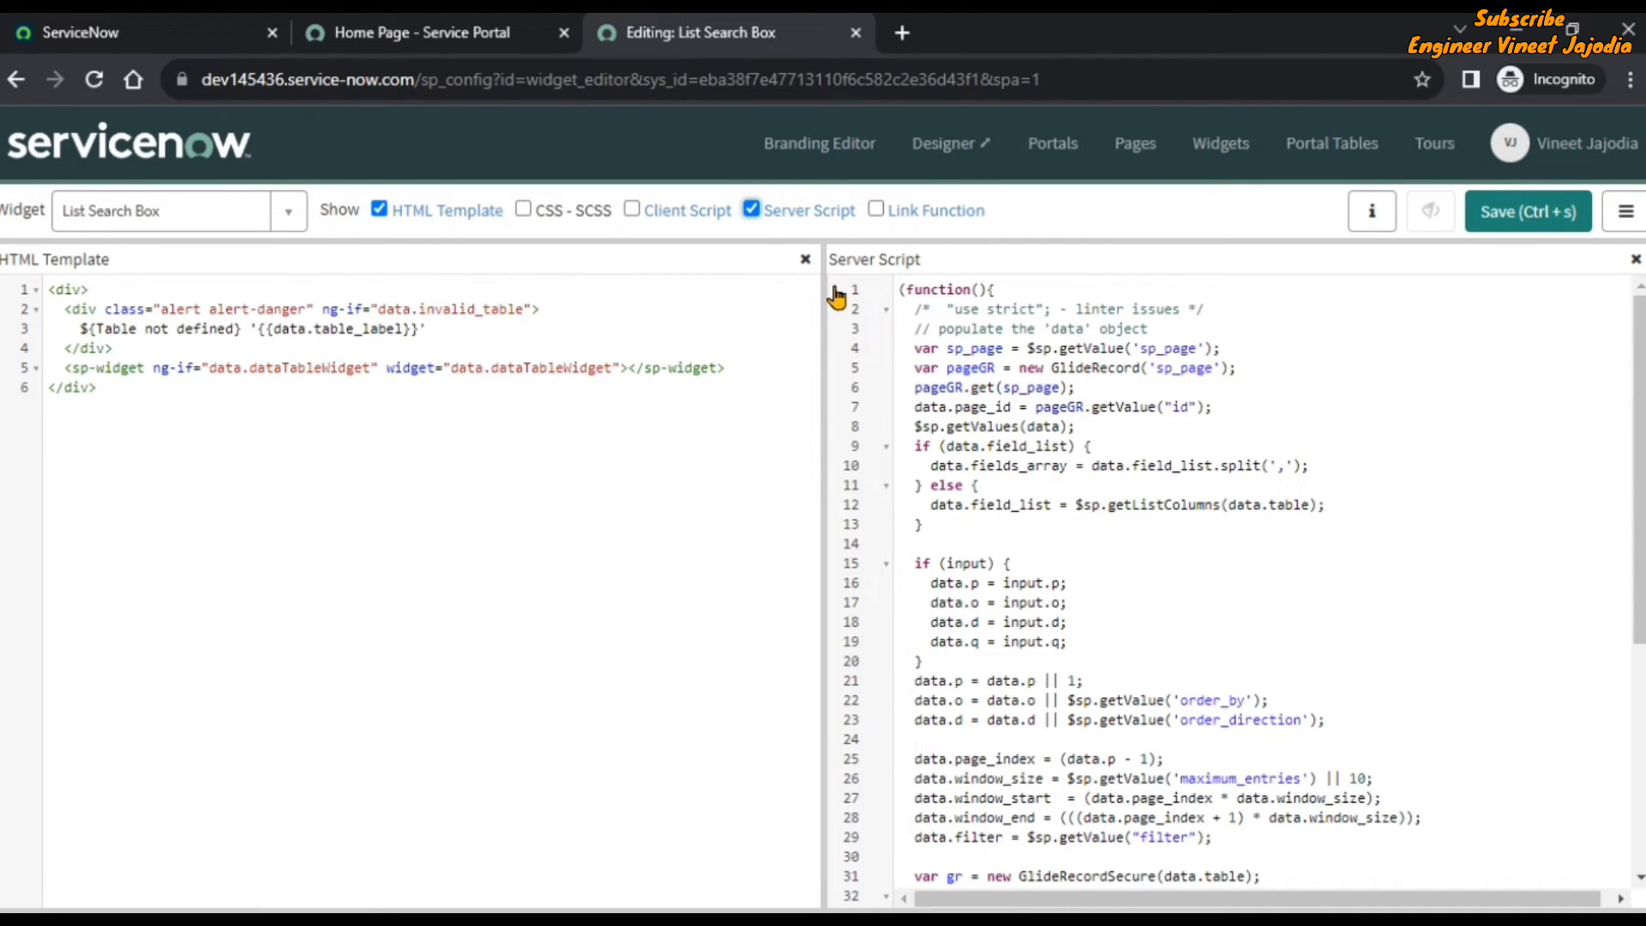
drag(1639, 362, 1639, 585)
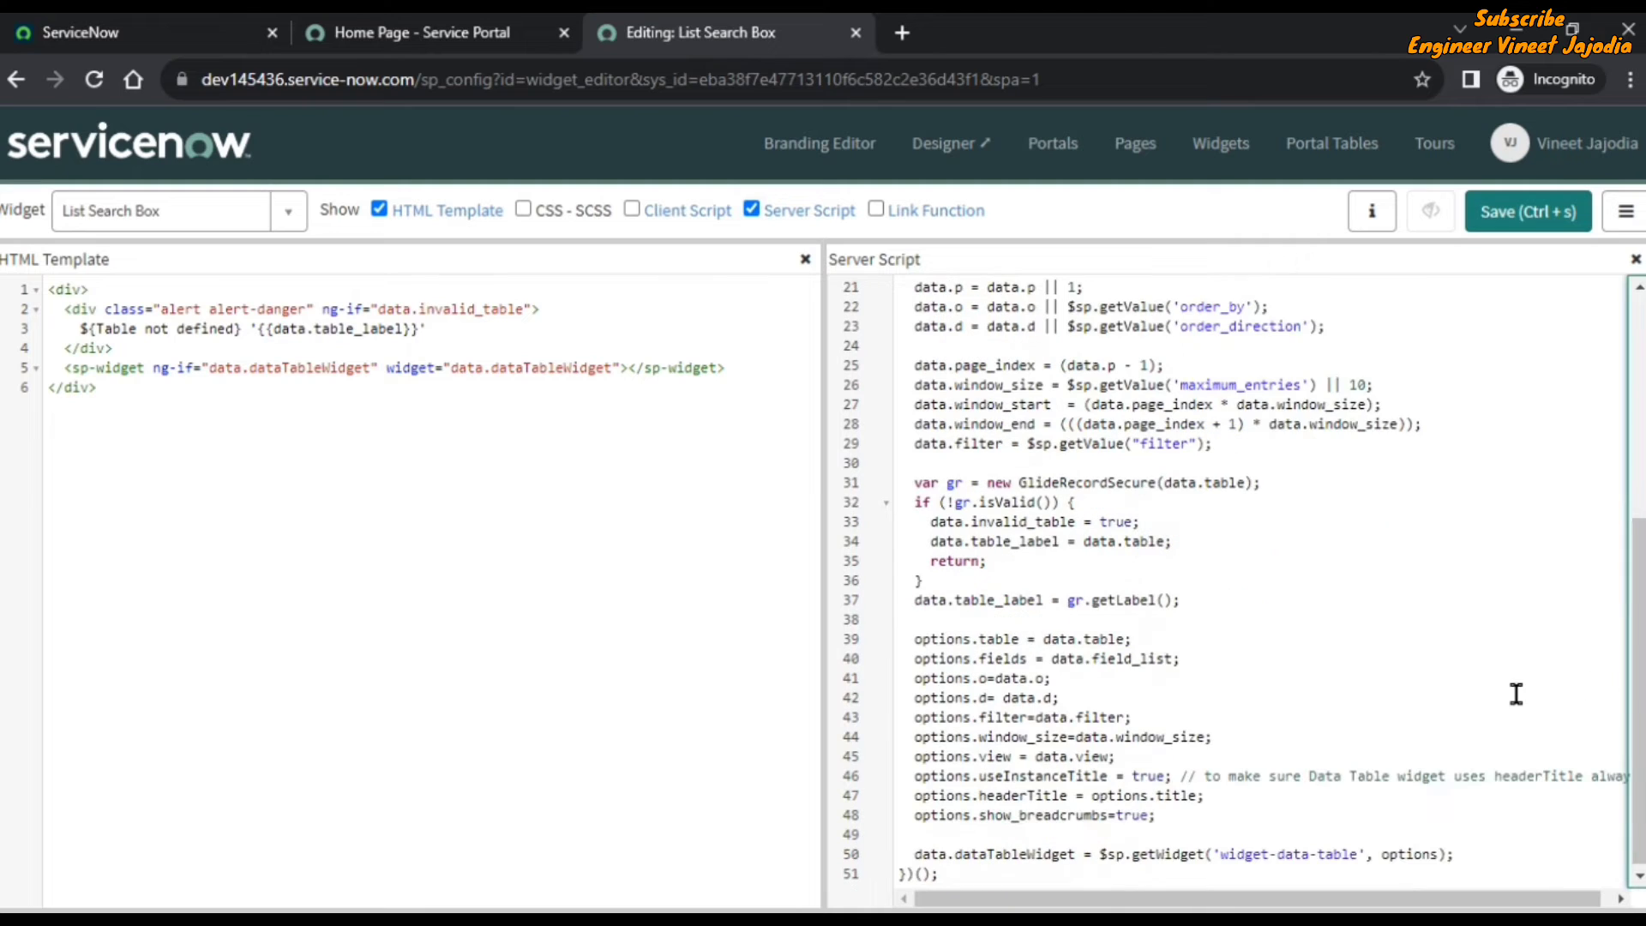
Add 'options.show_keywords = true;' after line 48 of the server script and save
drag(916, 855, 1455, 855)
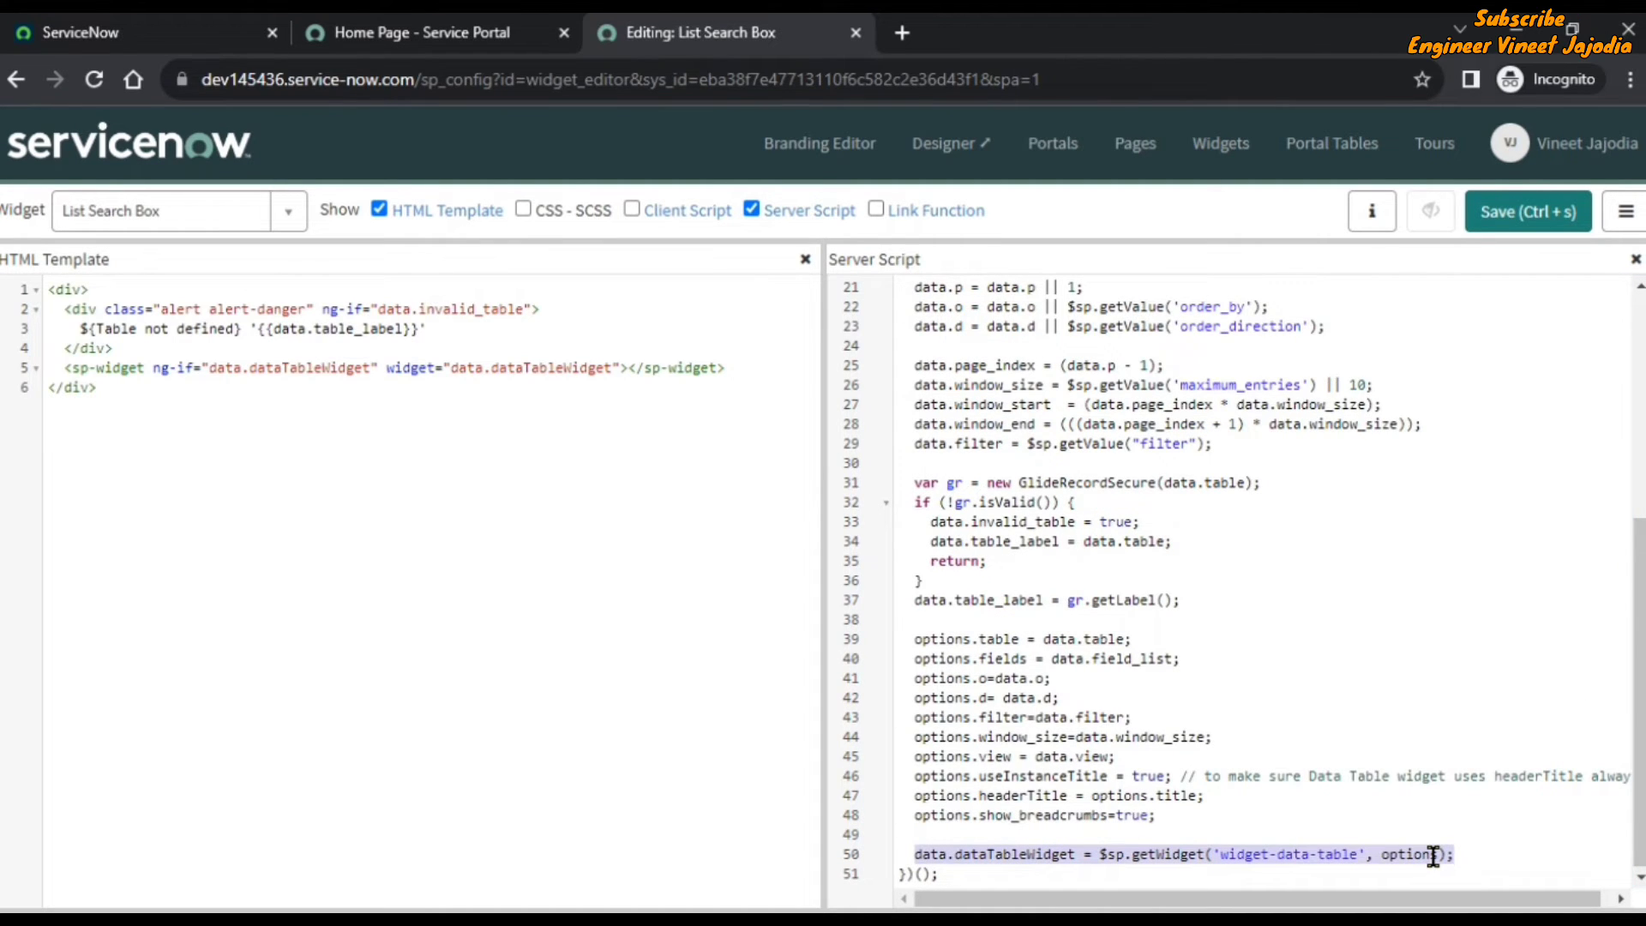
click(1167, 813)
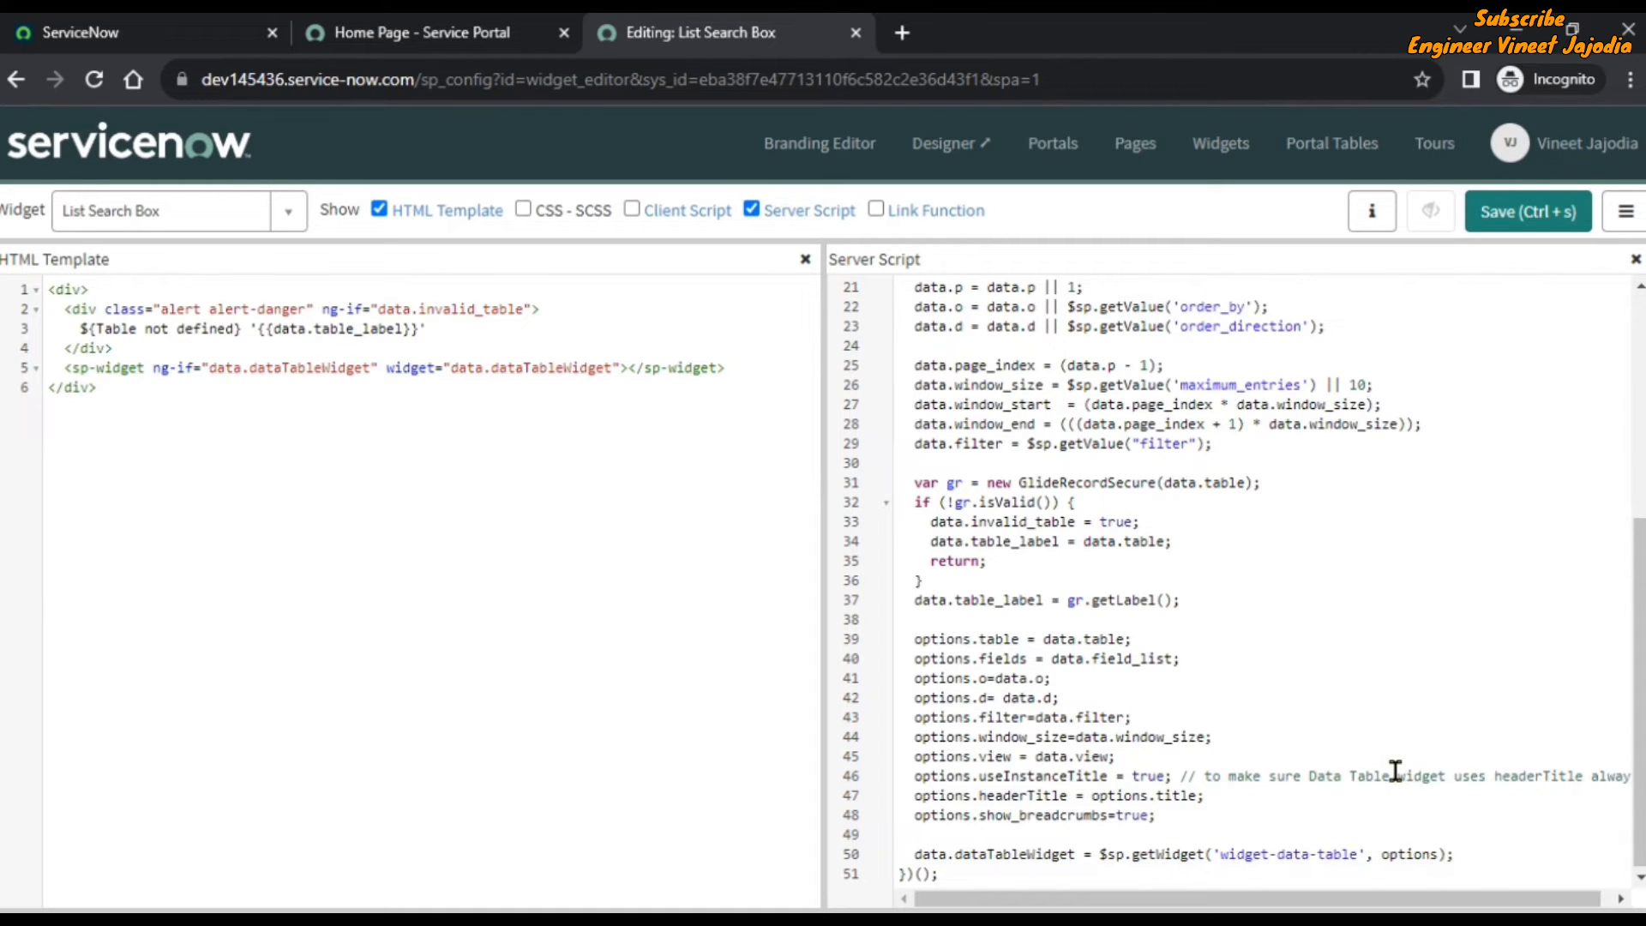
key(Return)
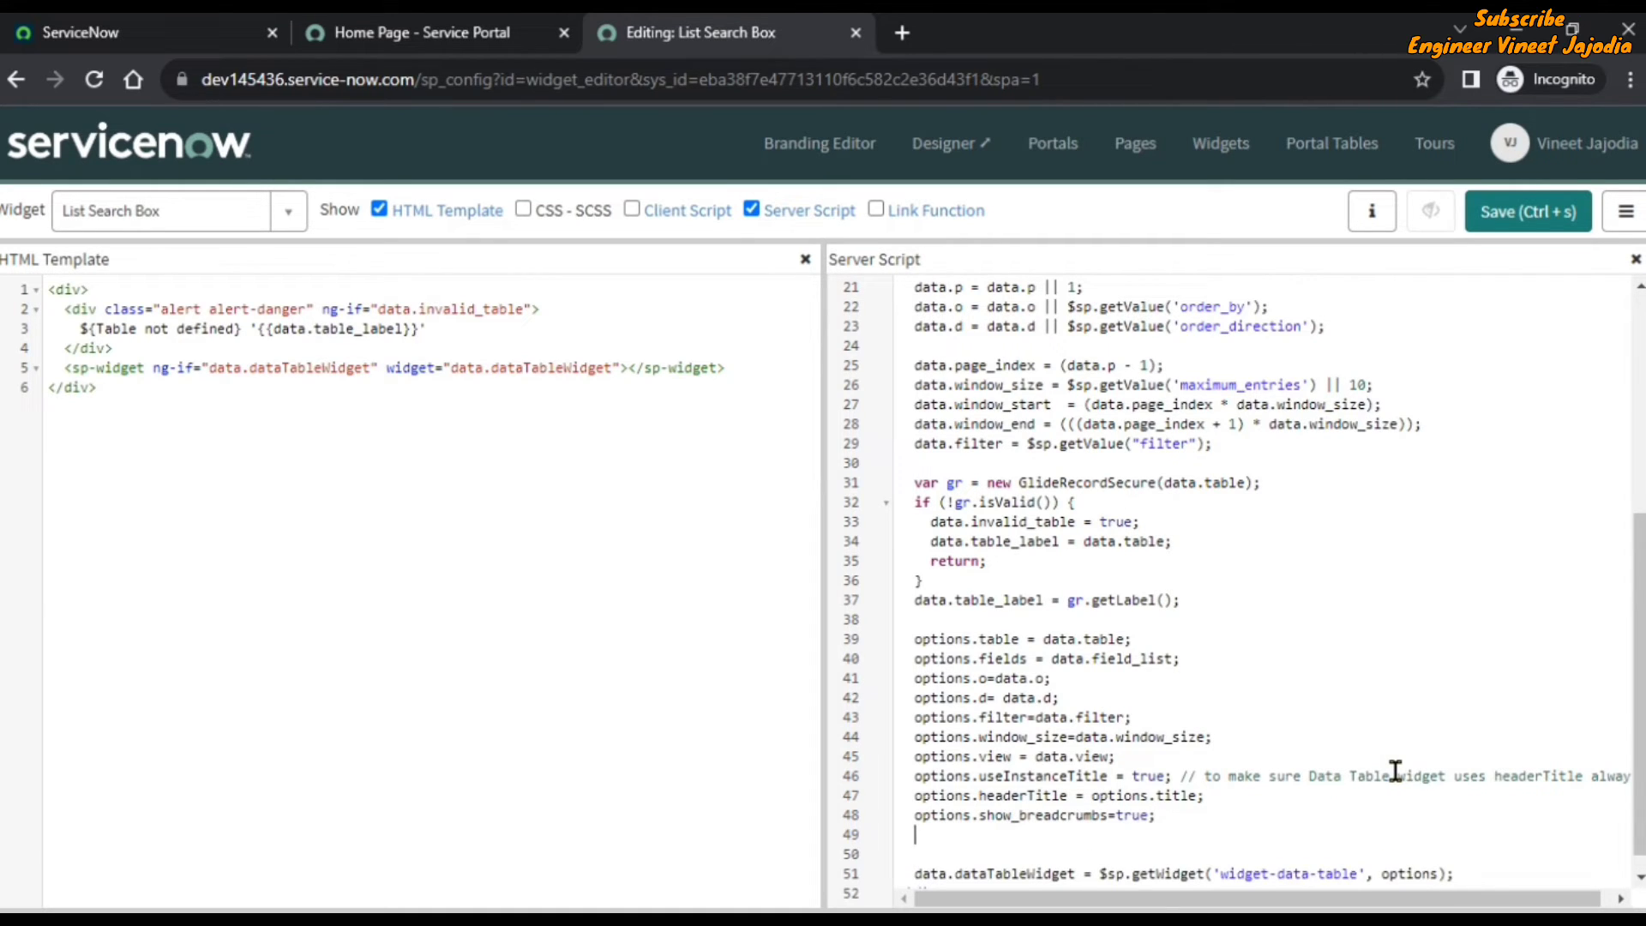
text(options.show_keywords = )
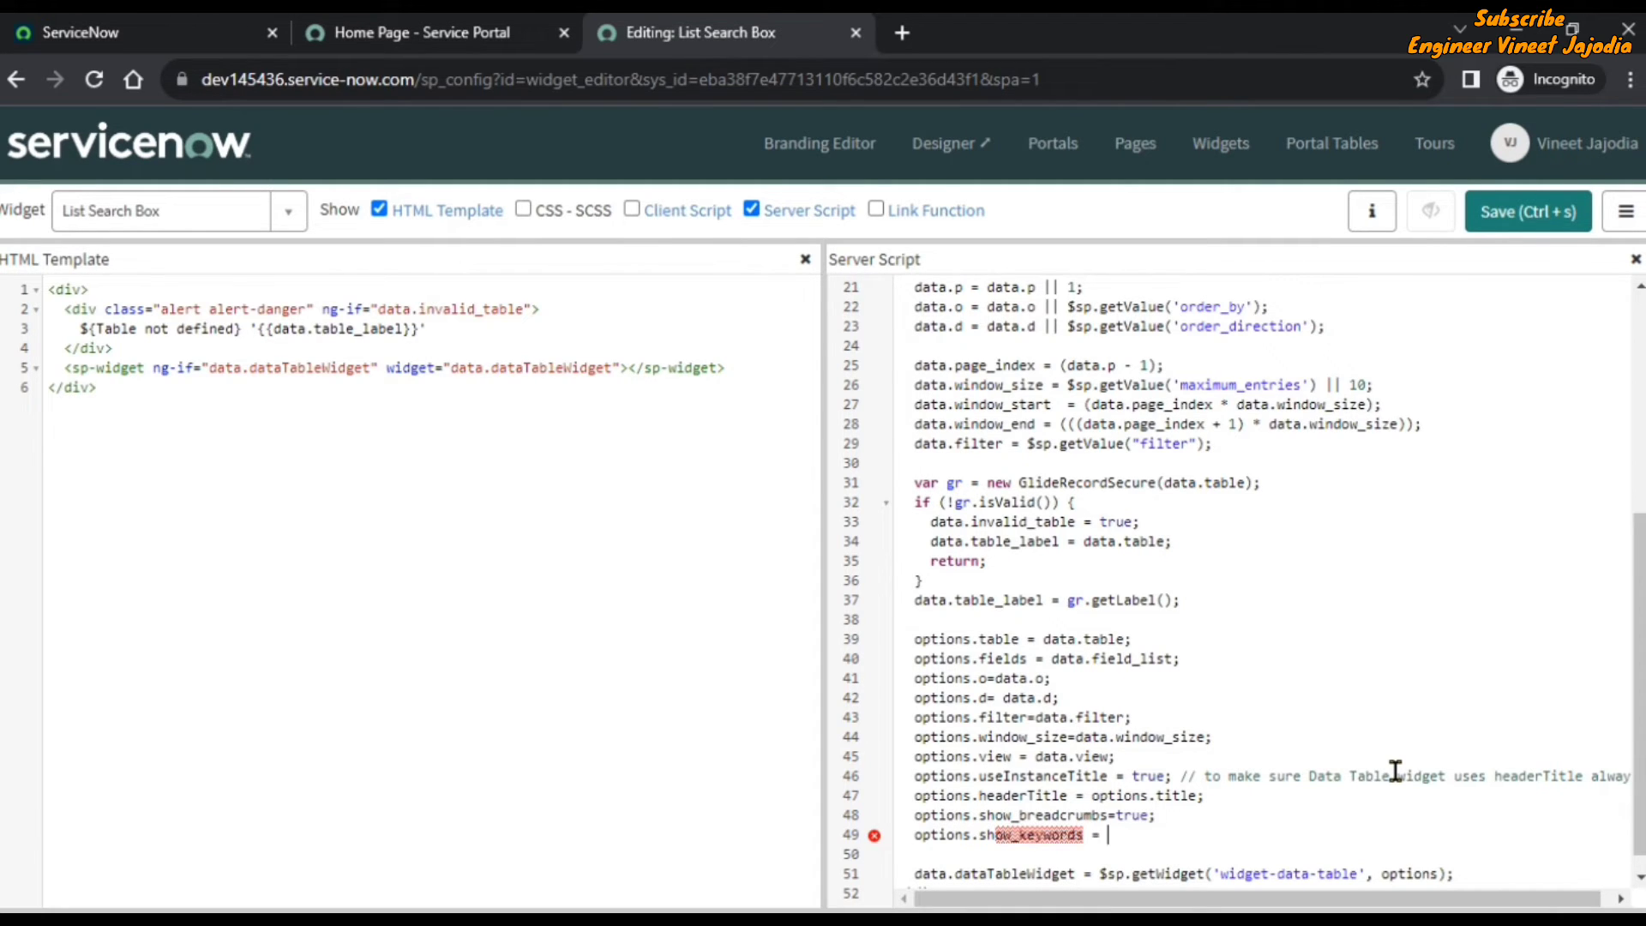
text(true;)
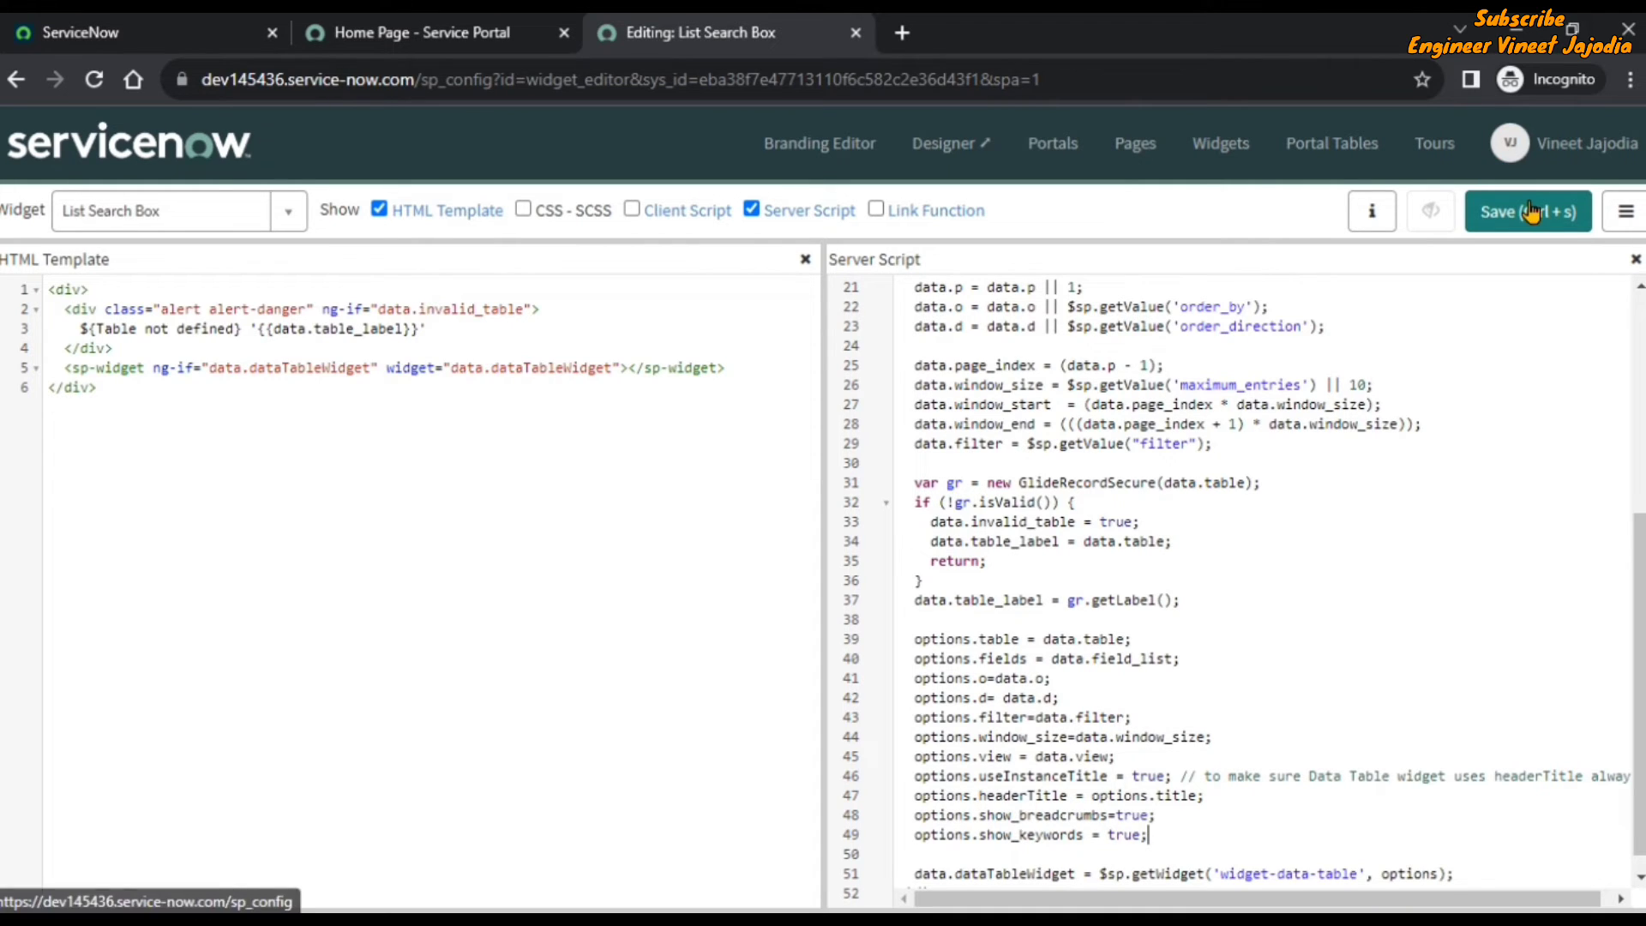
click(1530, 211)
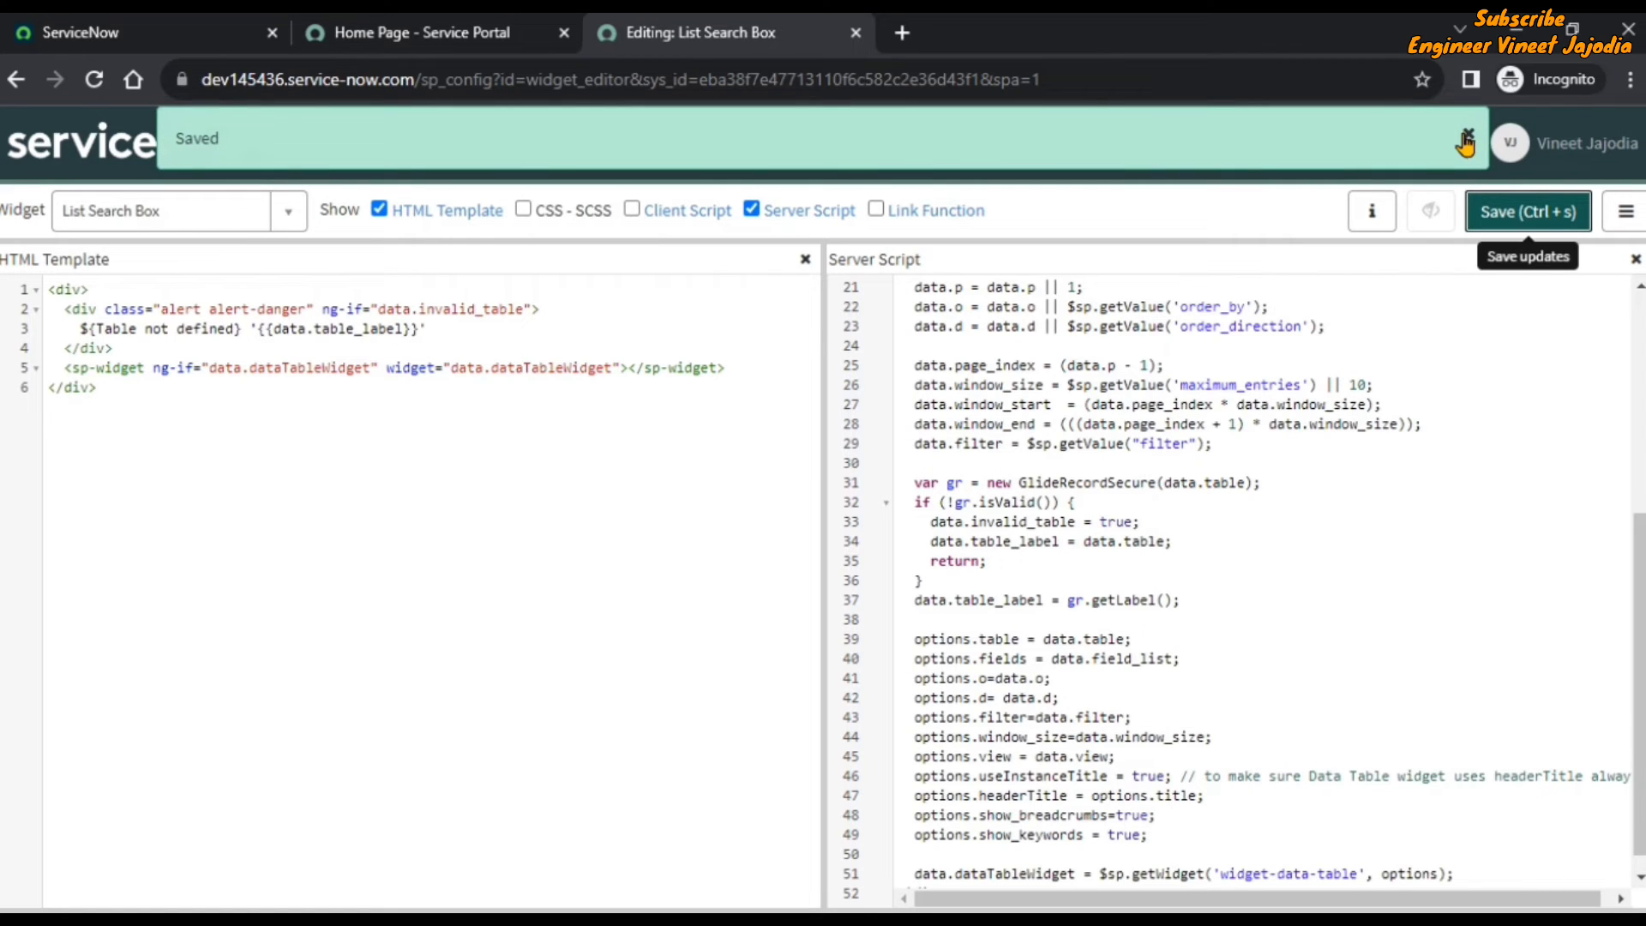
click(1466, 140)
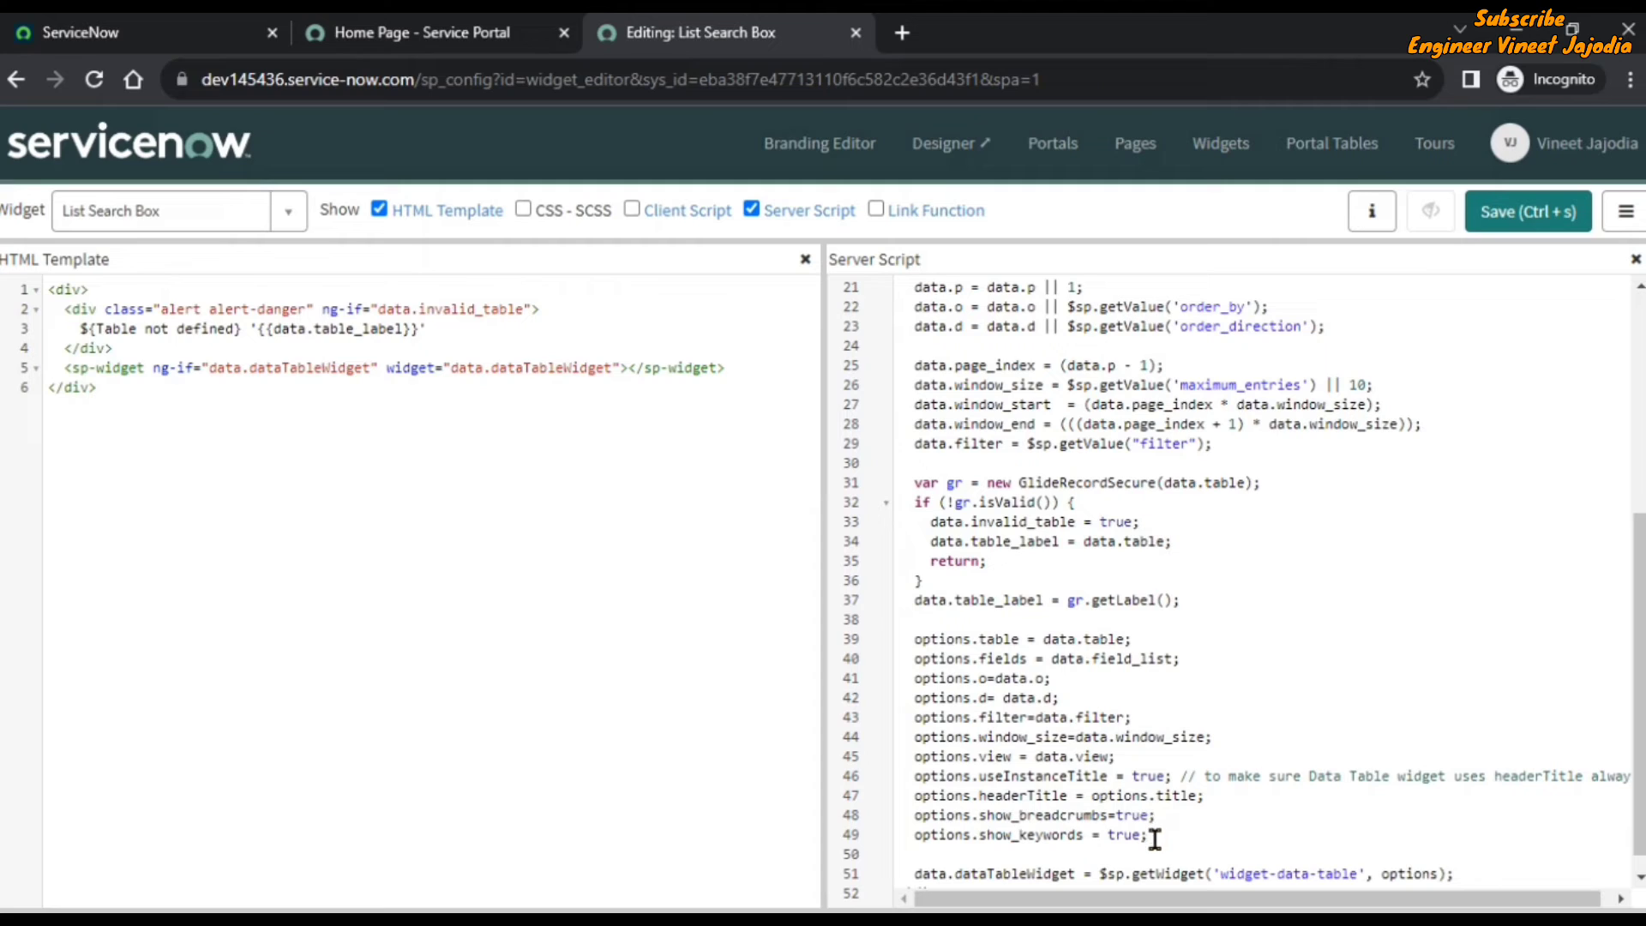
Check the new show_keywords line, then copy the 'widget-data-table' name from line 51
drag(1154, 838, 916, 834)
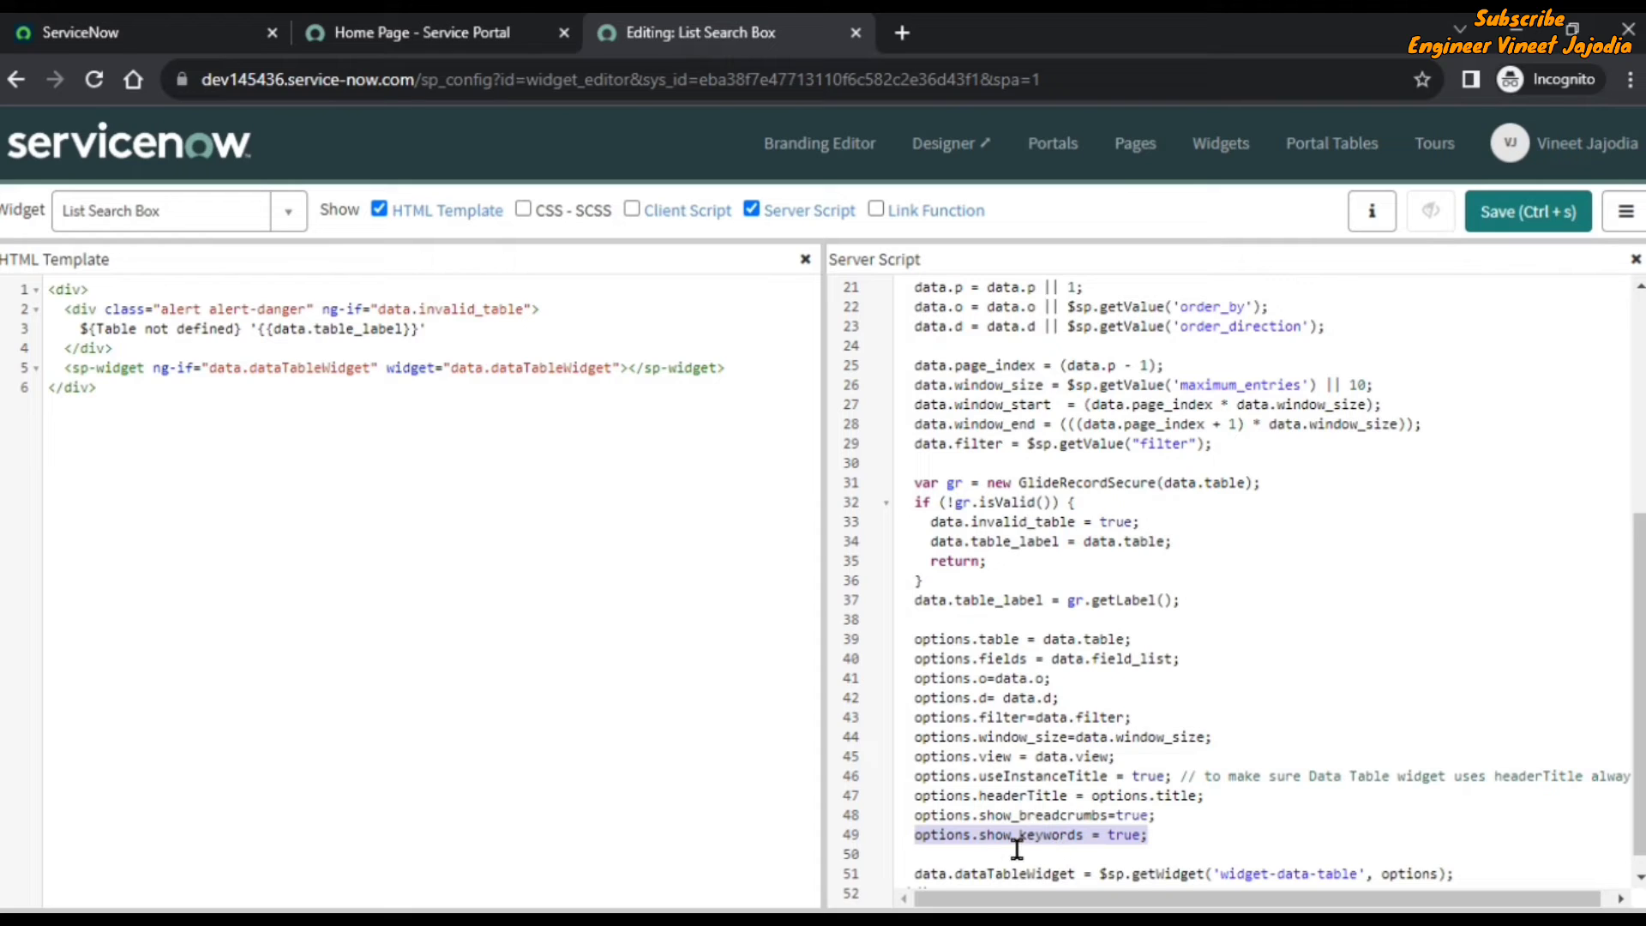
click(1221, 876)
drag(1221, 876, 1359, 874)
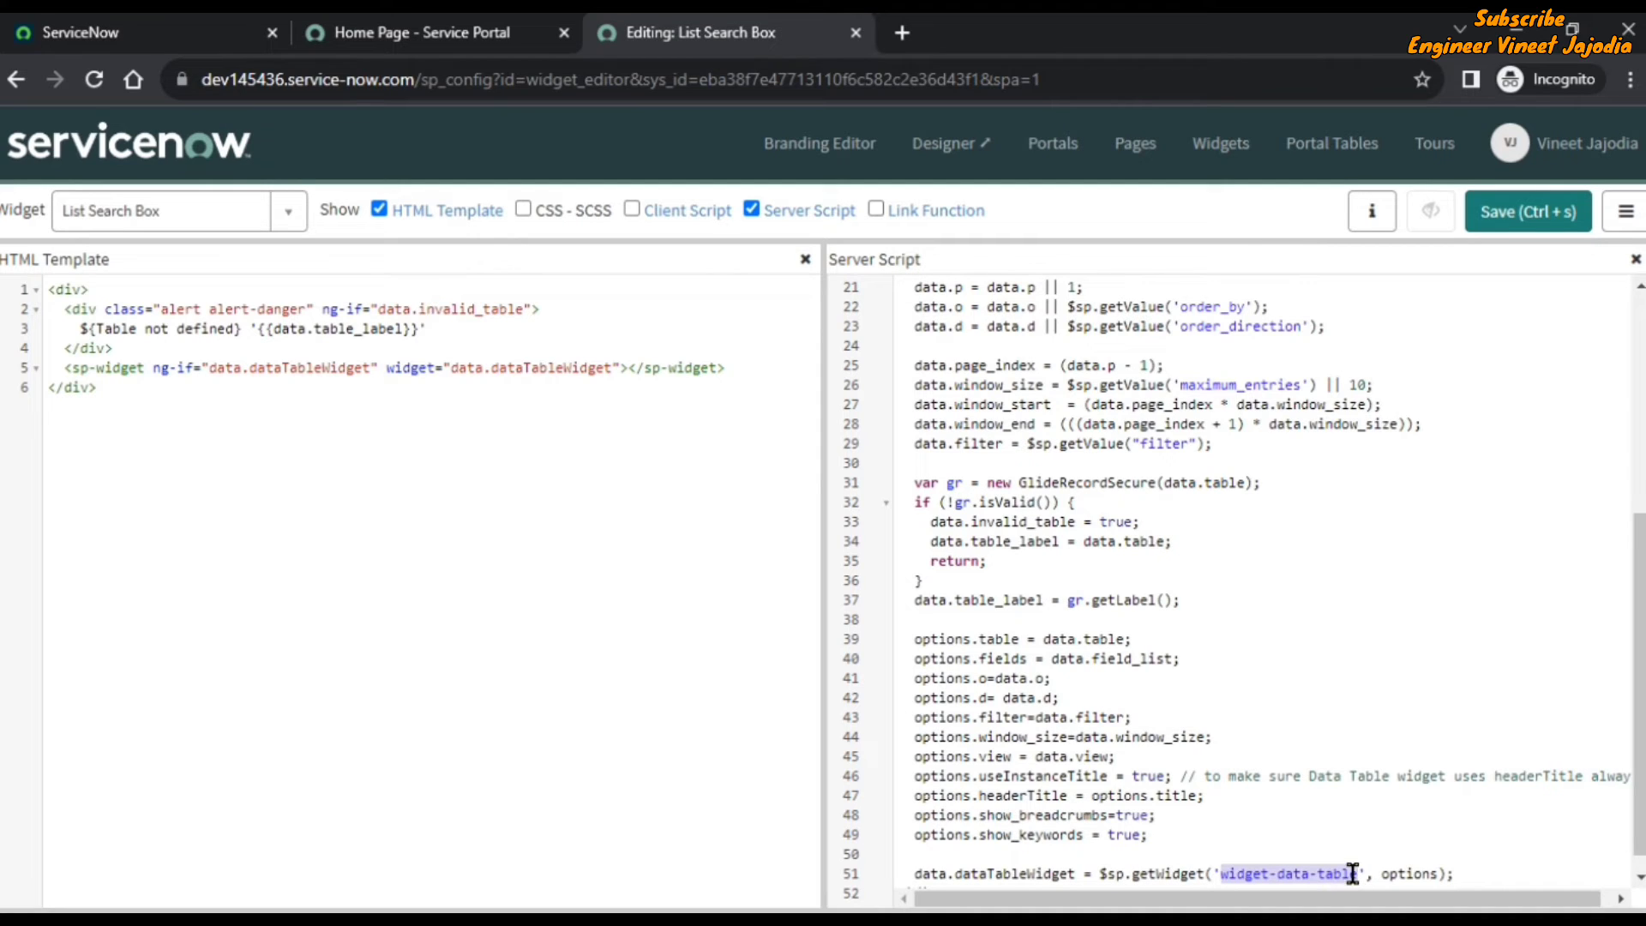
drag(915, 837, 1150, 837)
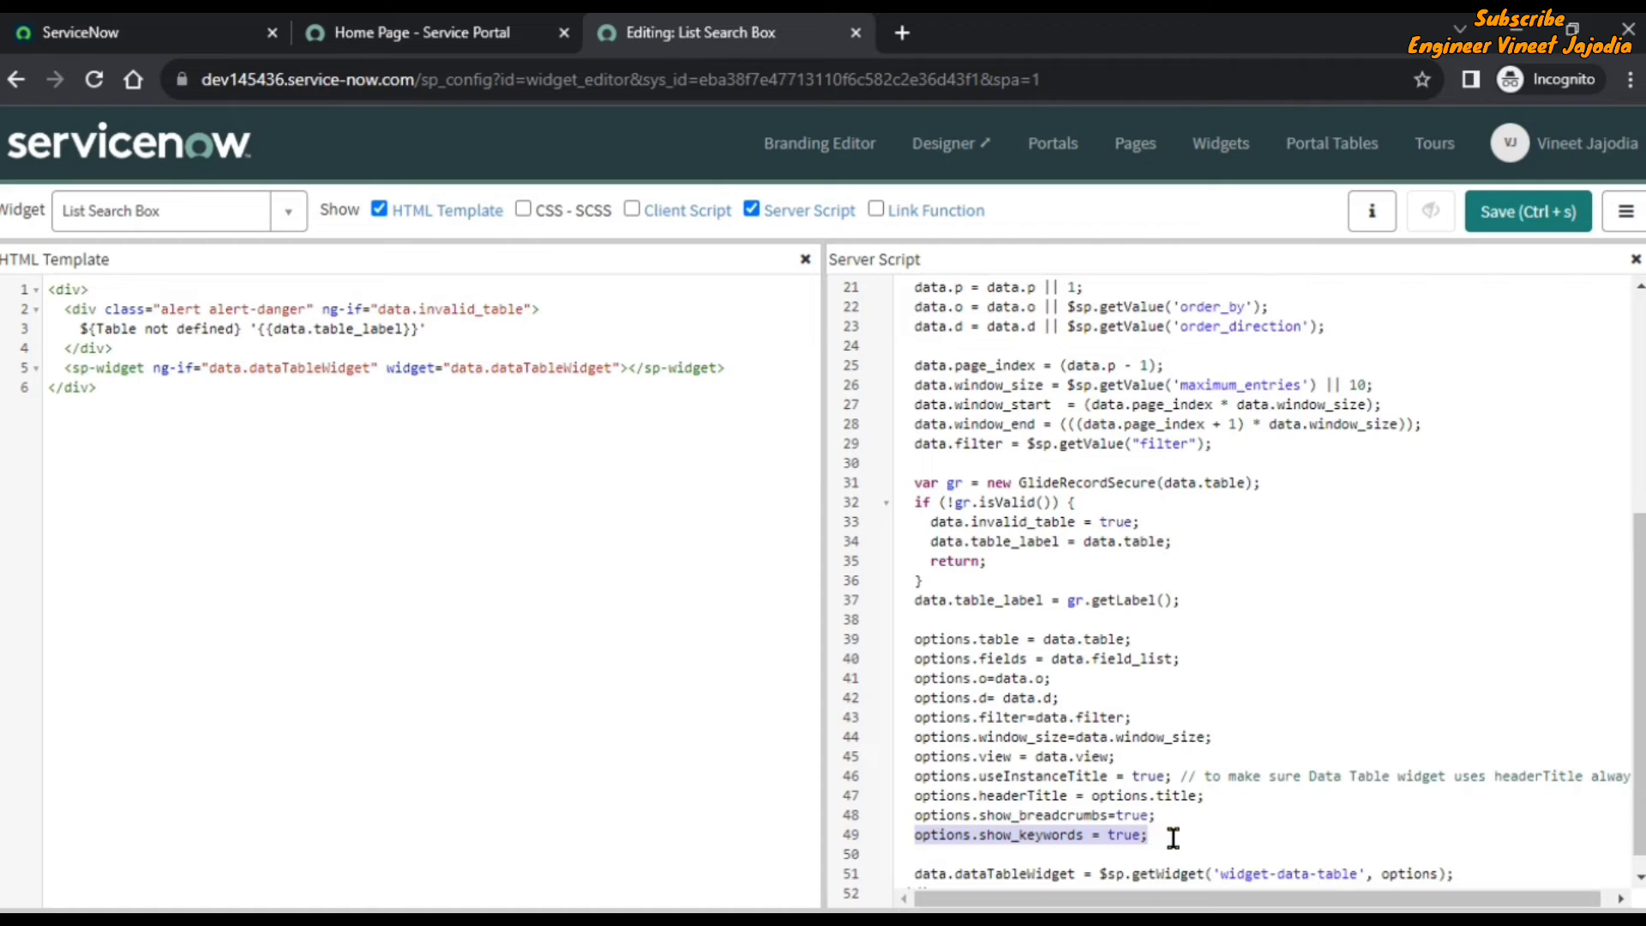
click(1157, 837)
drag(1148, 837, 914, 838)
drag(1224, 872, 1354, 874)
right_click(1321, 873)
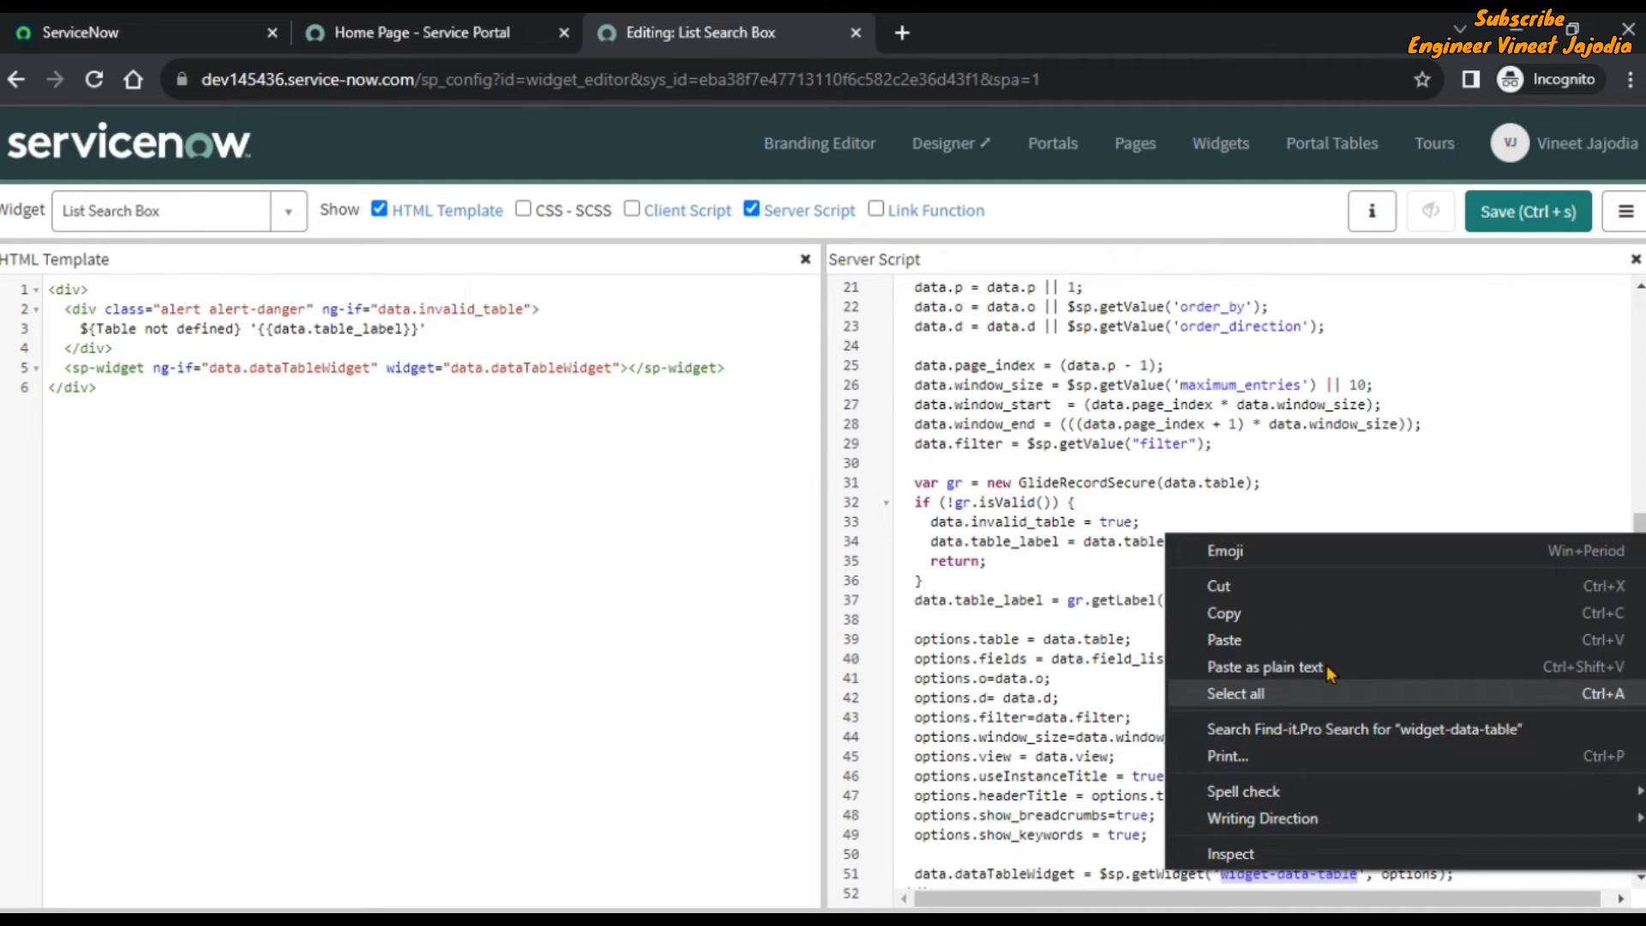
click(1286, 613)
Load the Data Table widget, highlight its keyword search code on lines 14–23, and return to the portal home page
click(210, 216)
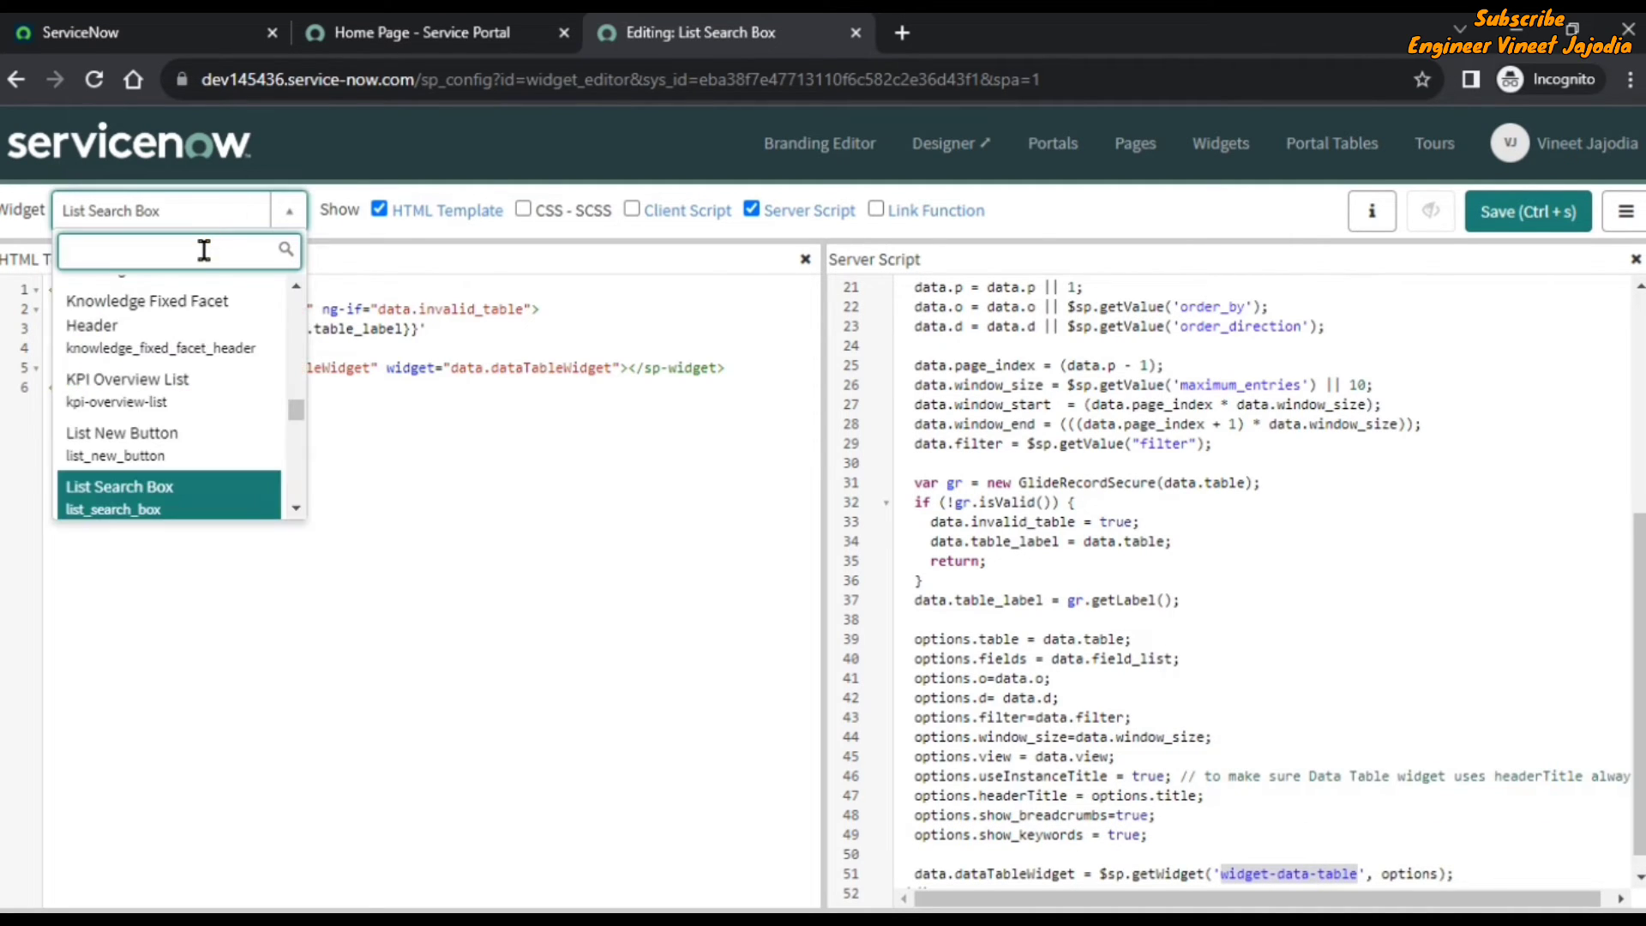
key(ctrl+v)
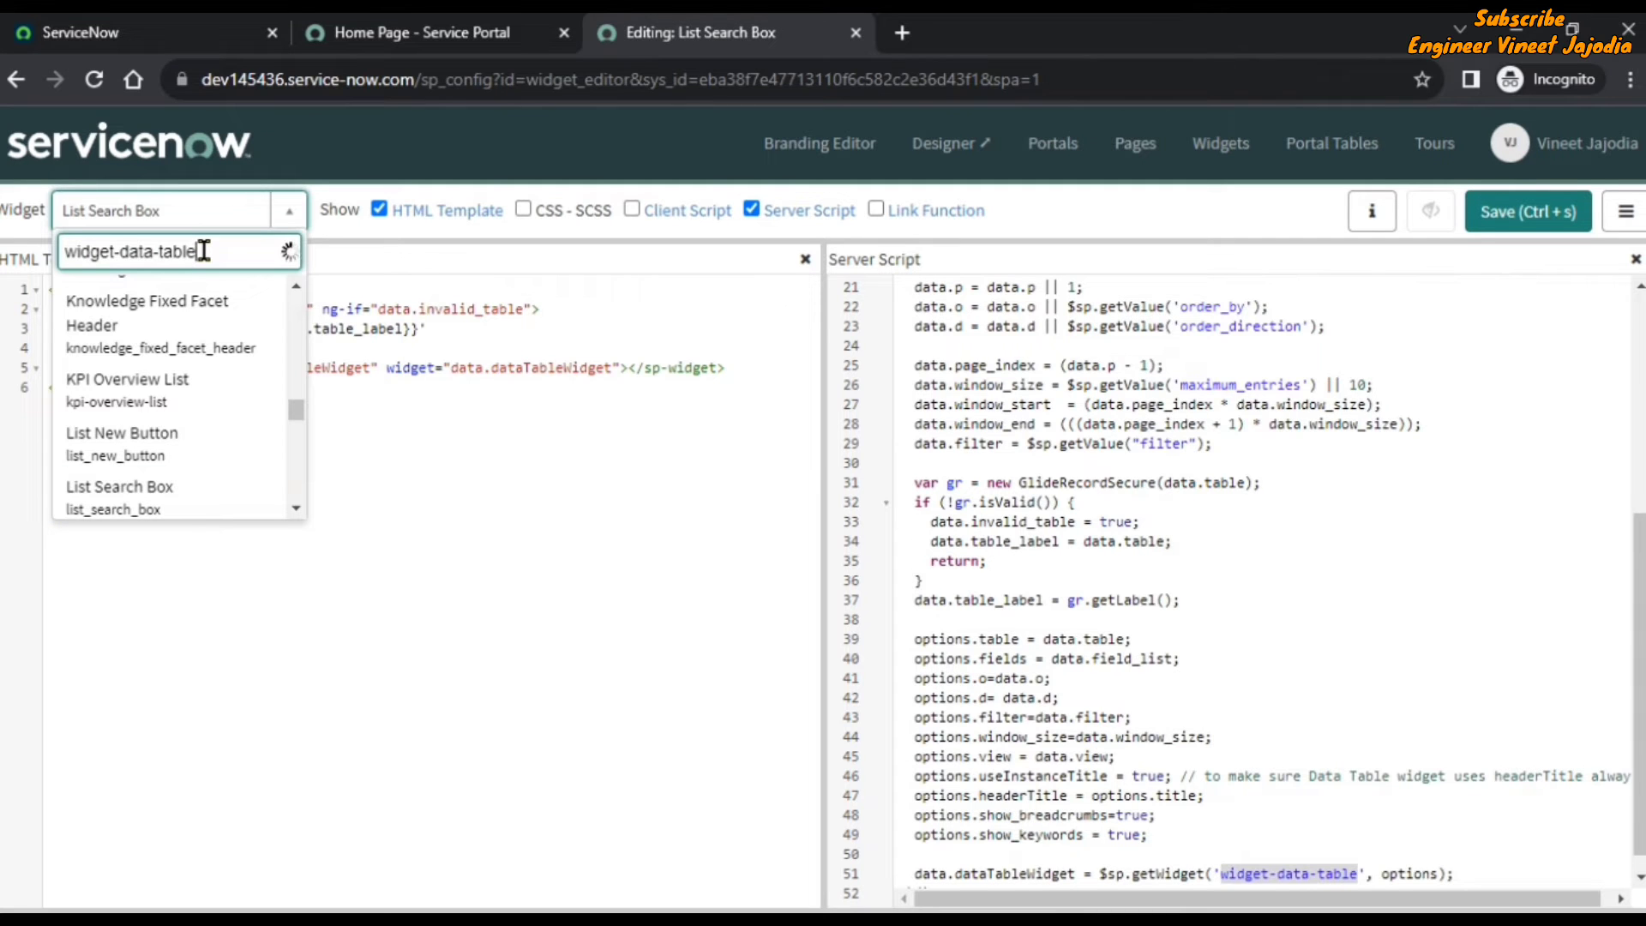
key(Return)
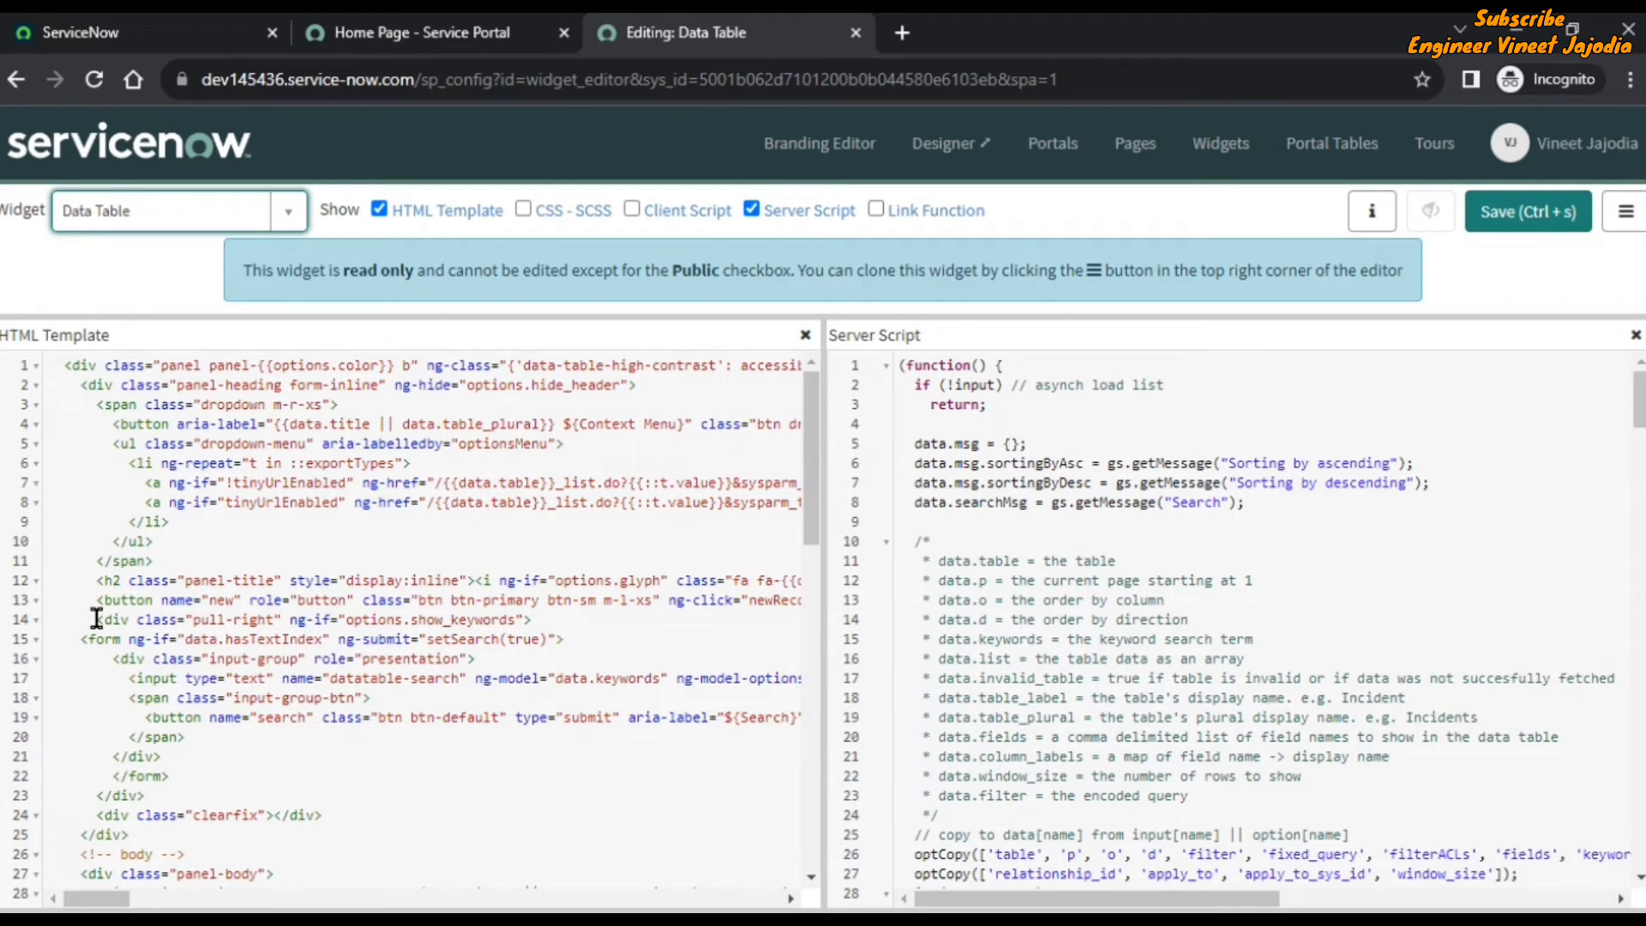
drag(98, 618, 309, 793)
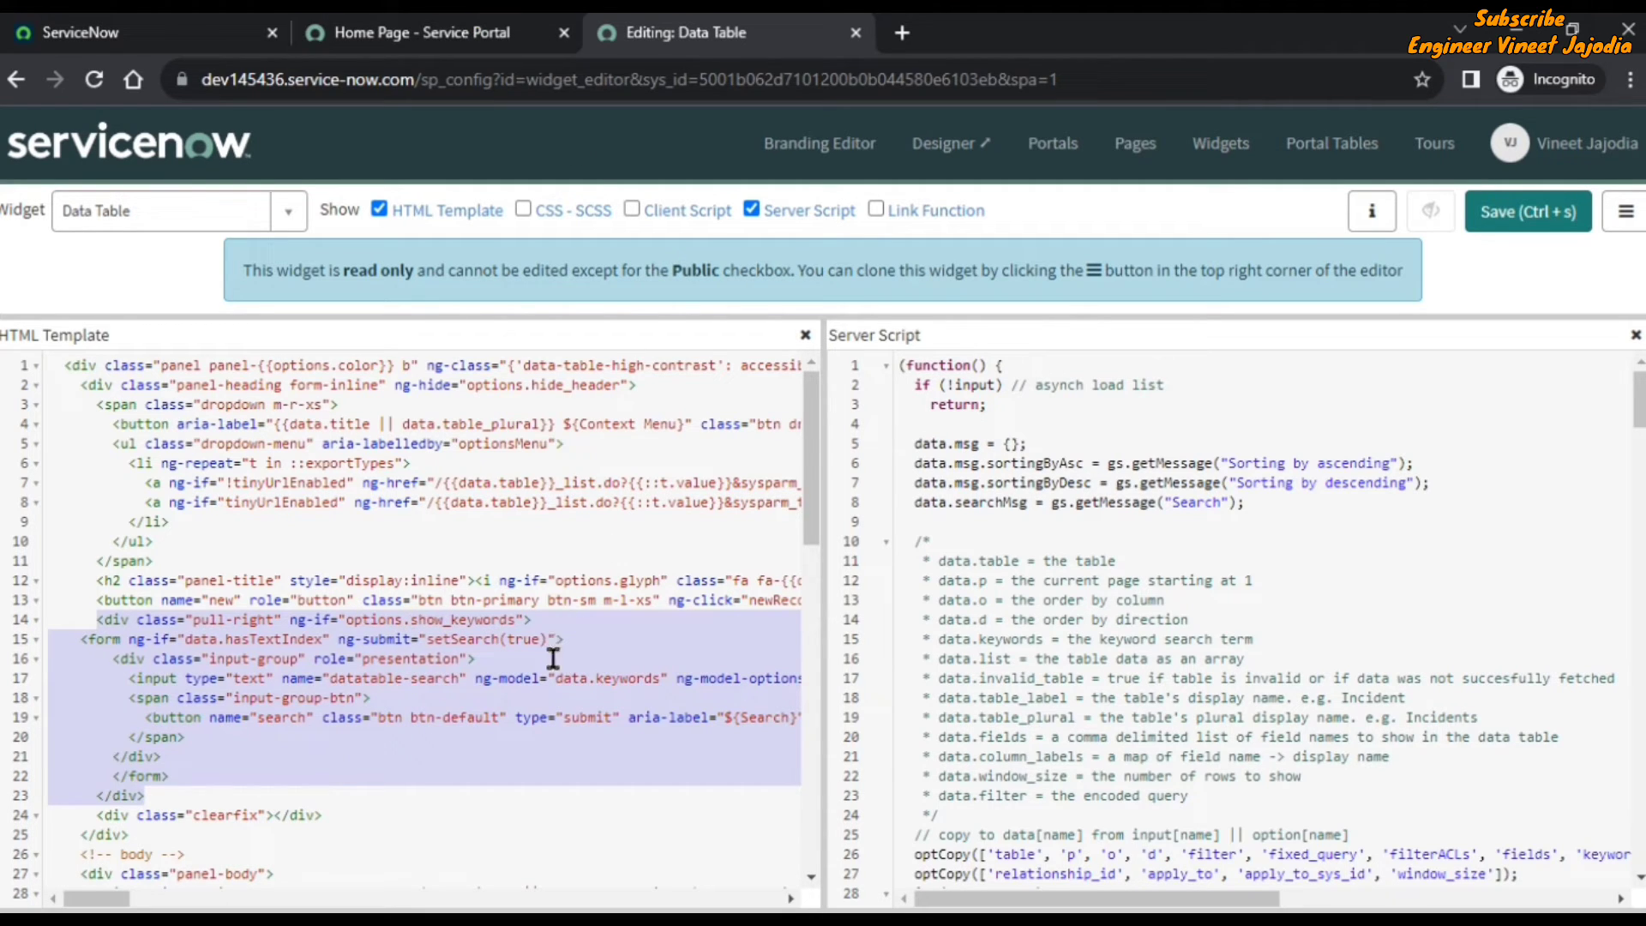
click(407, 29)
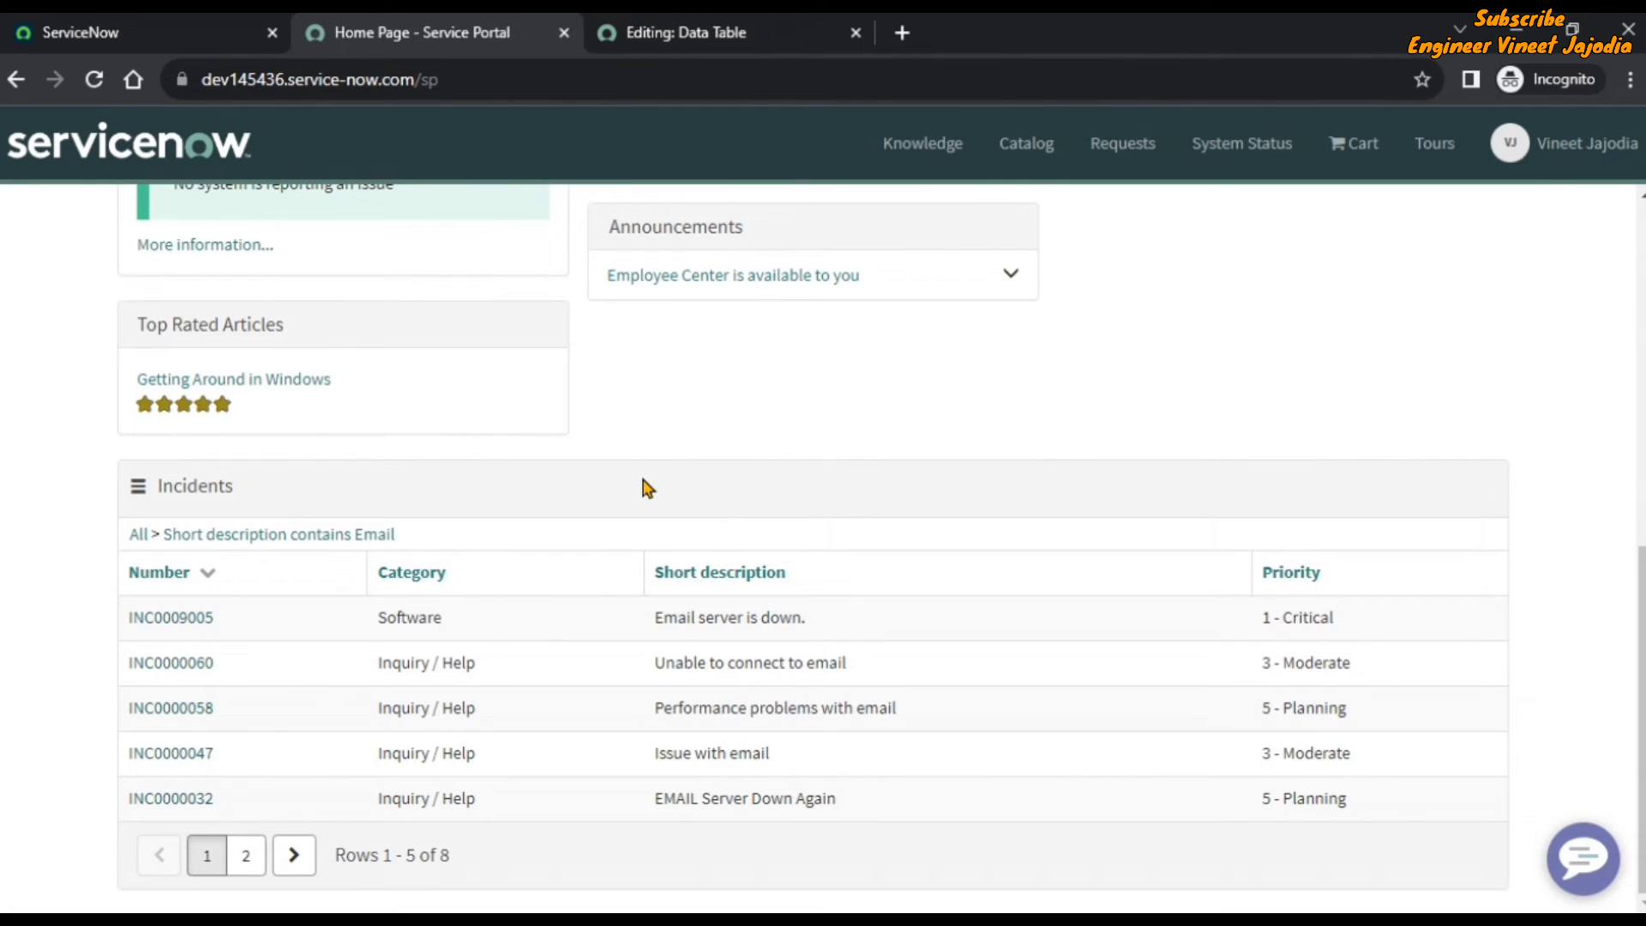
Open the home page in Page Designer and filter the widgets for 'List Search Box'
ctrl+right_click(623, 489)
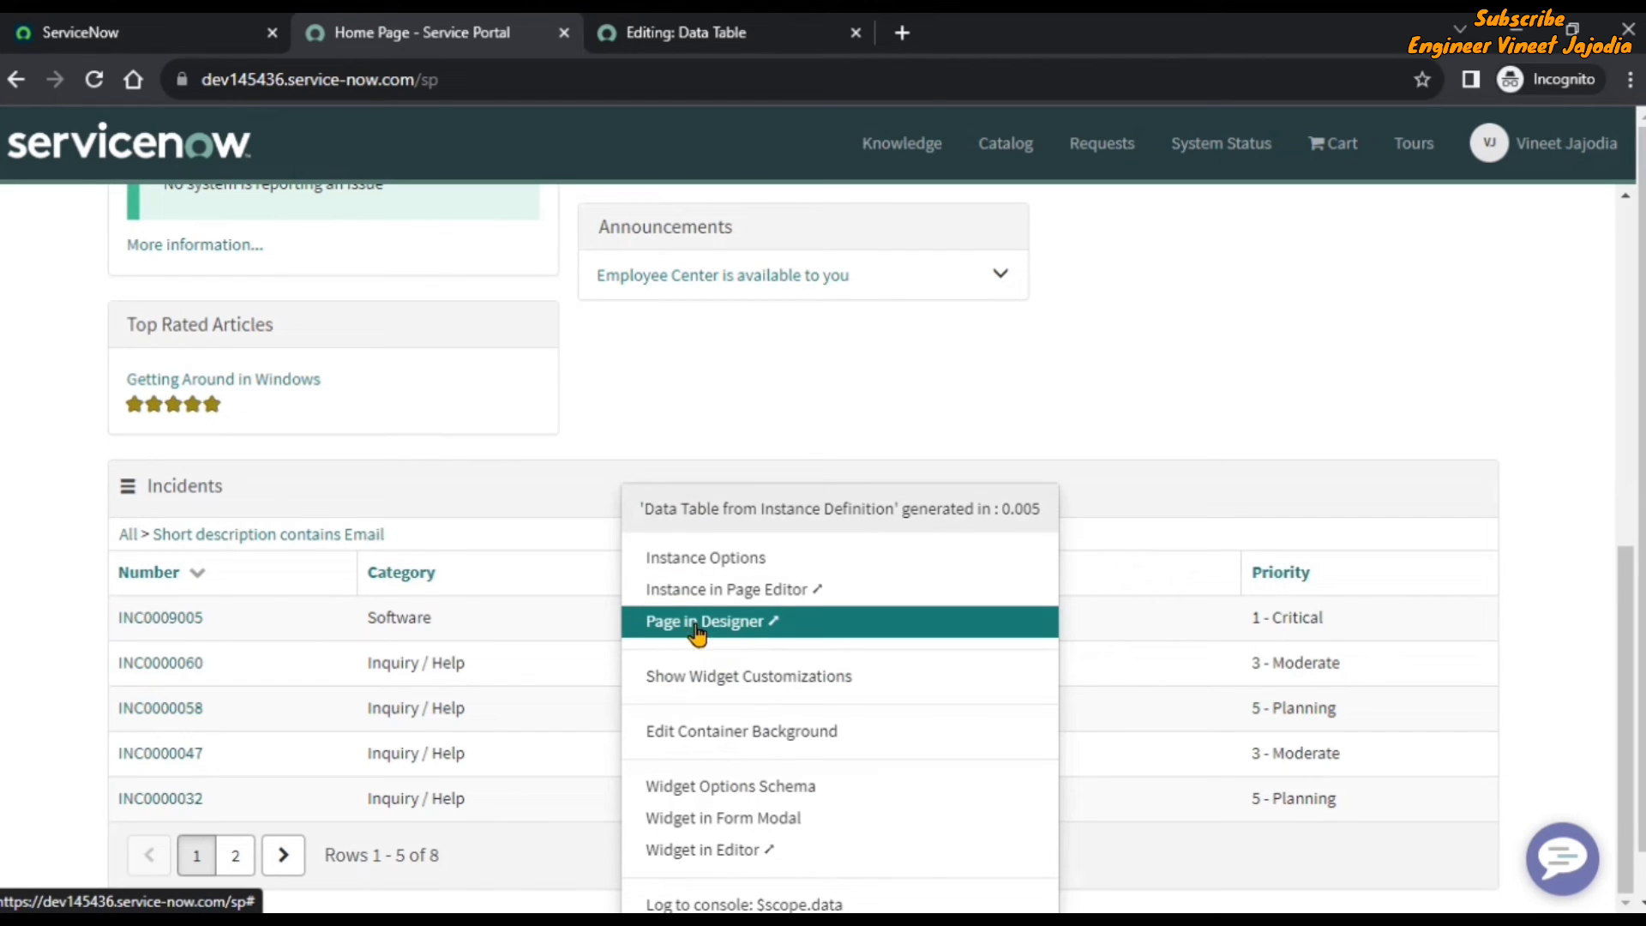
click(756, 622)
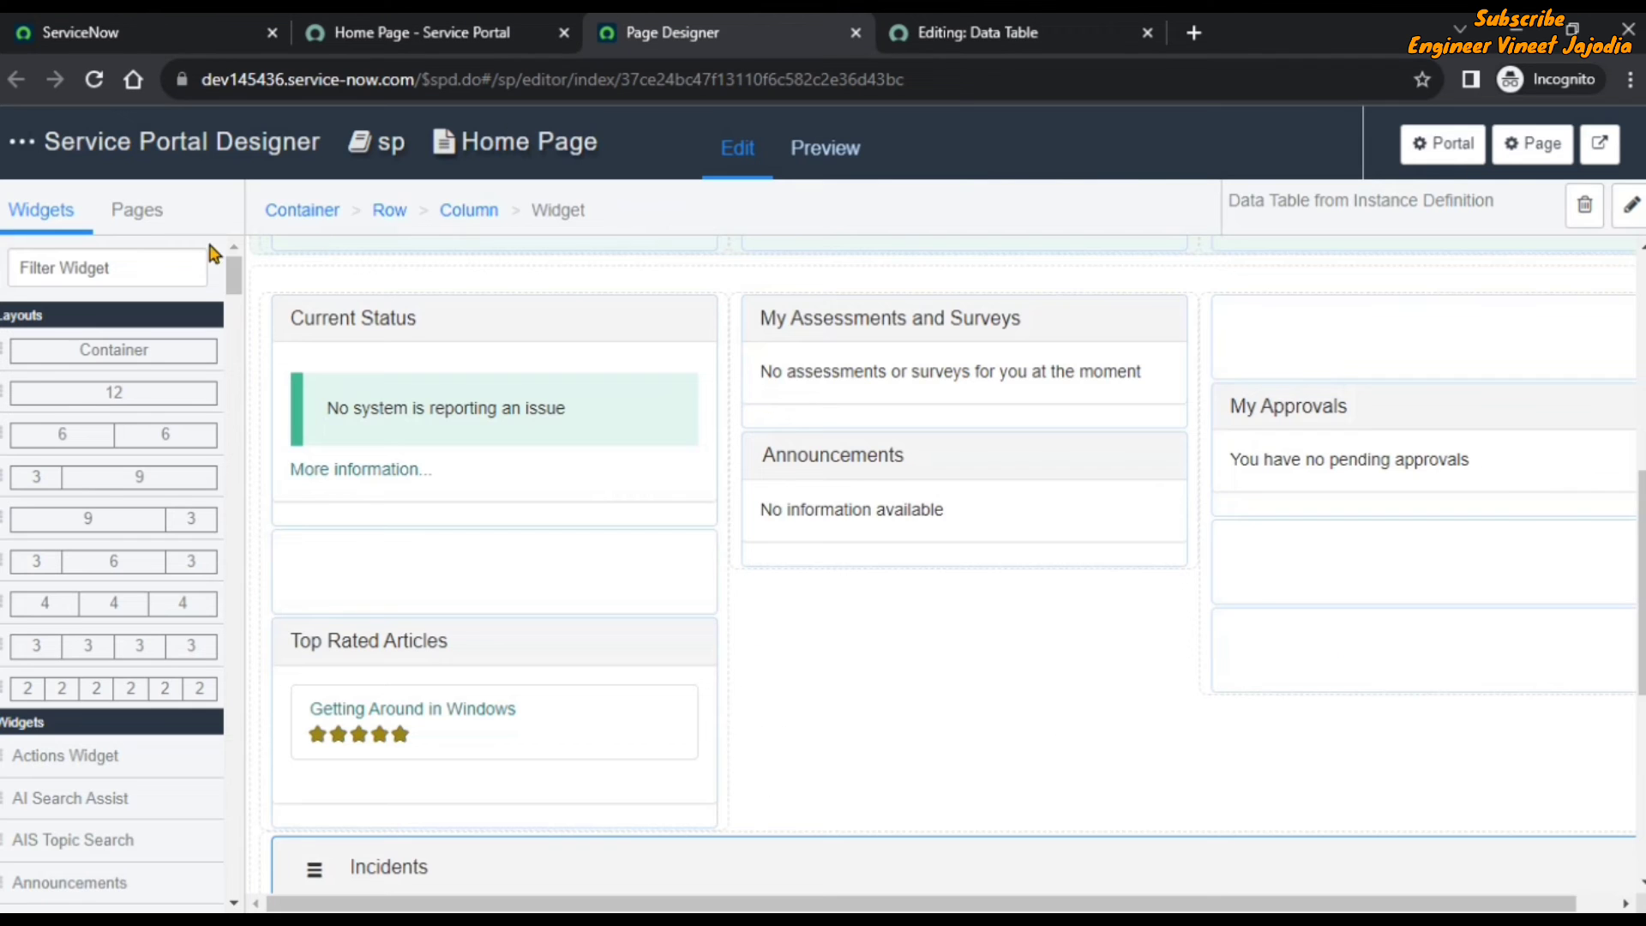
click(92, 267)
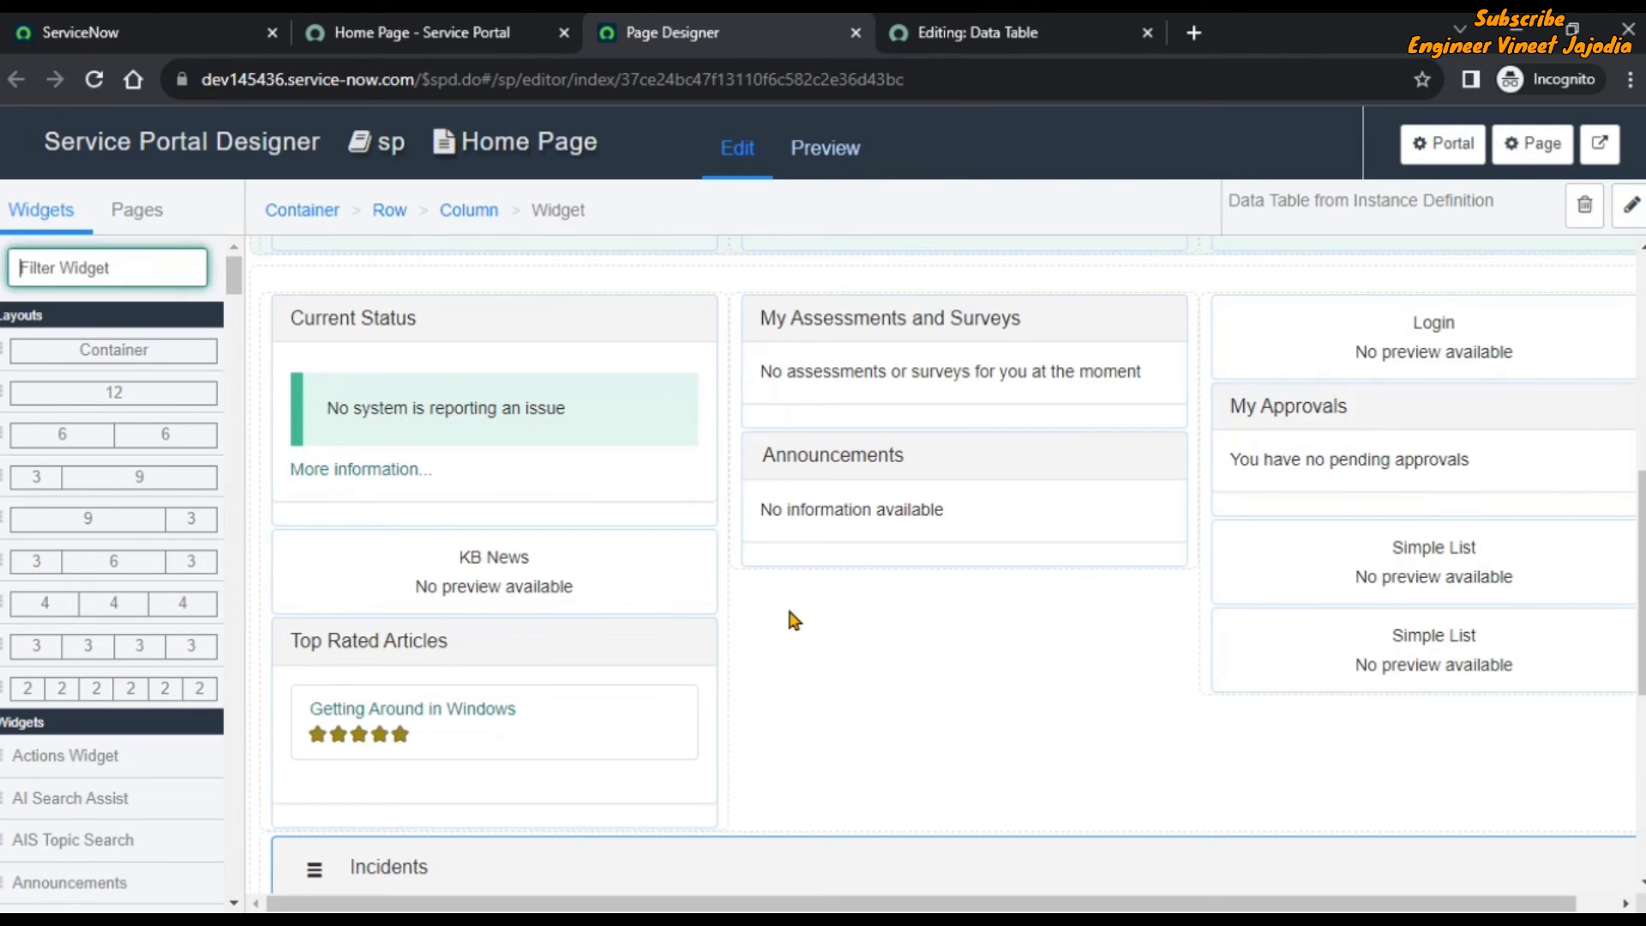
text(List)
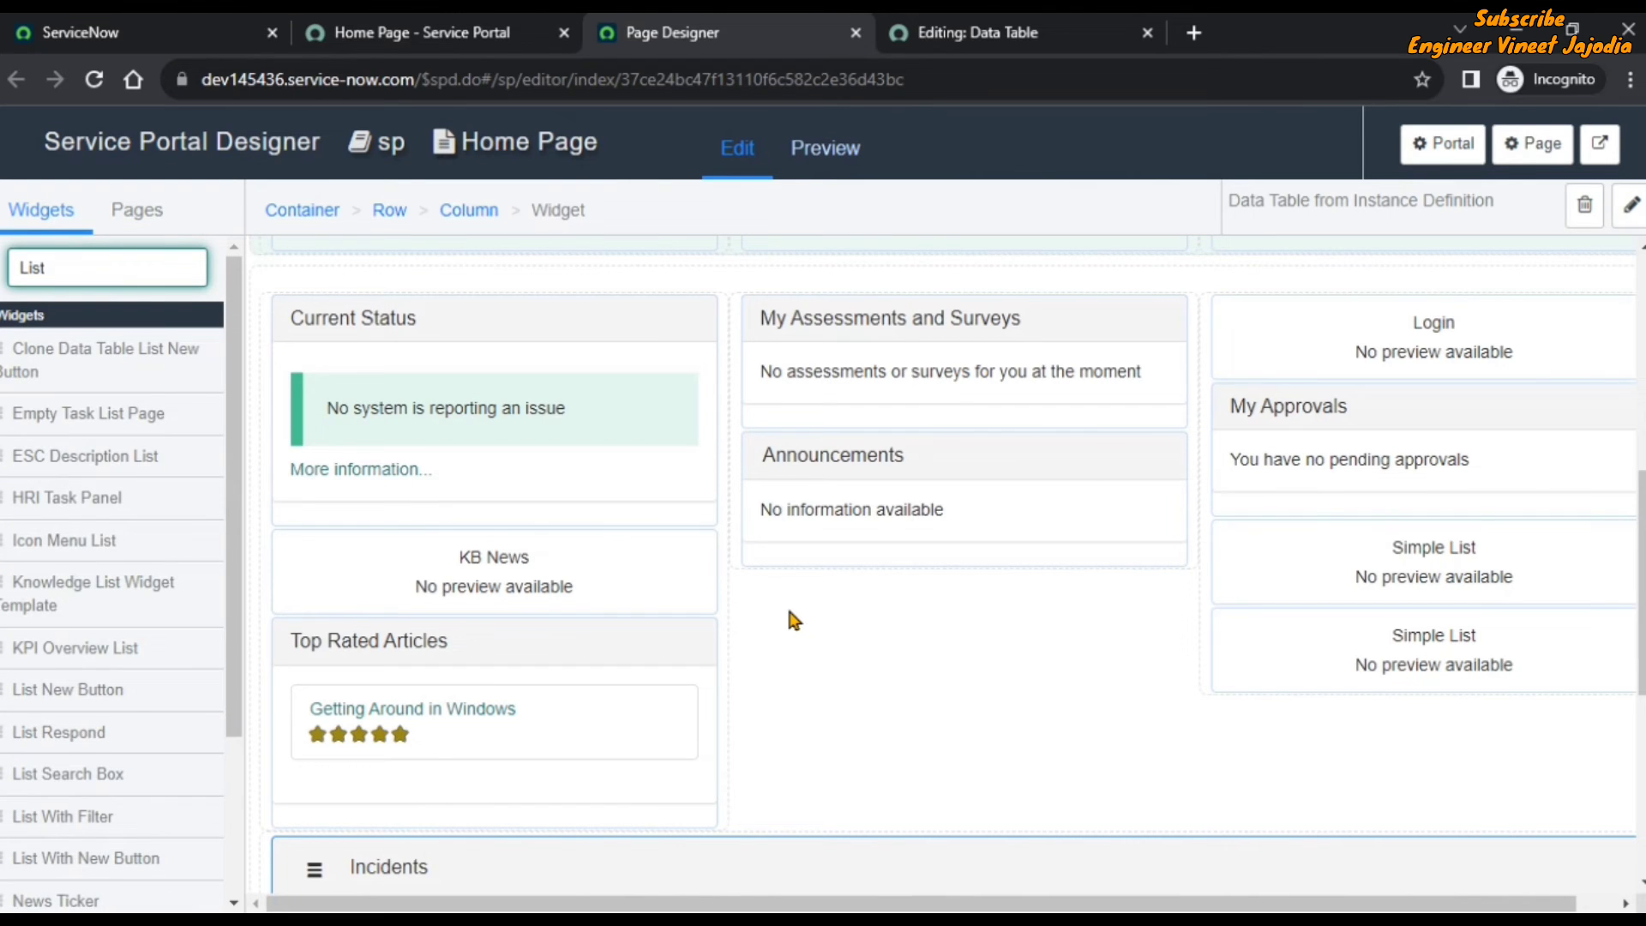
text( Sear)
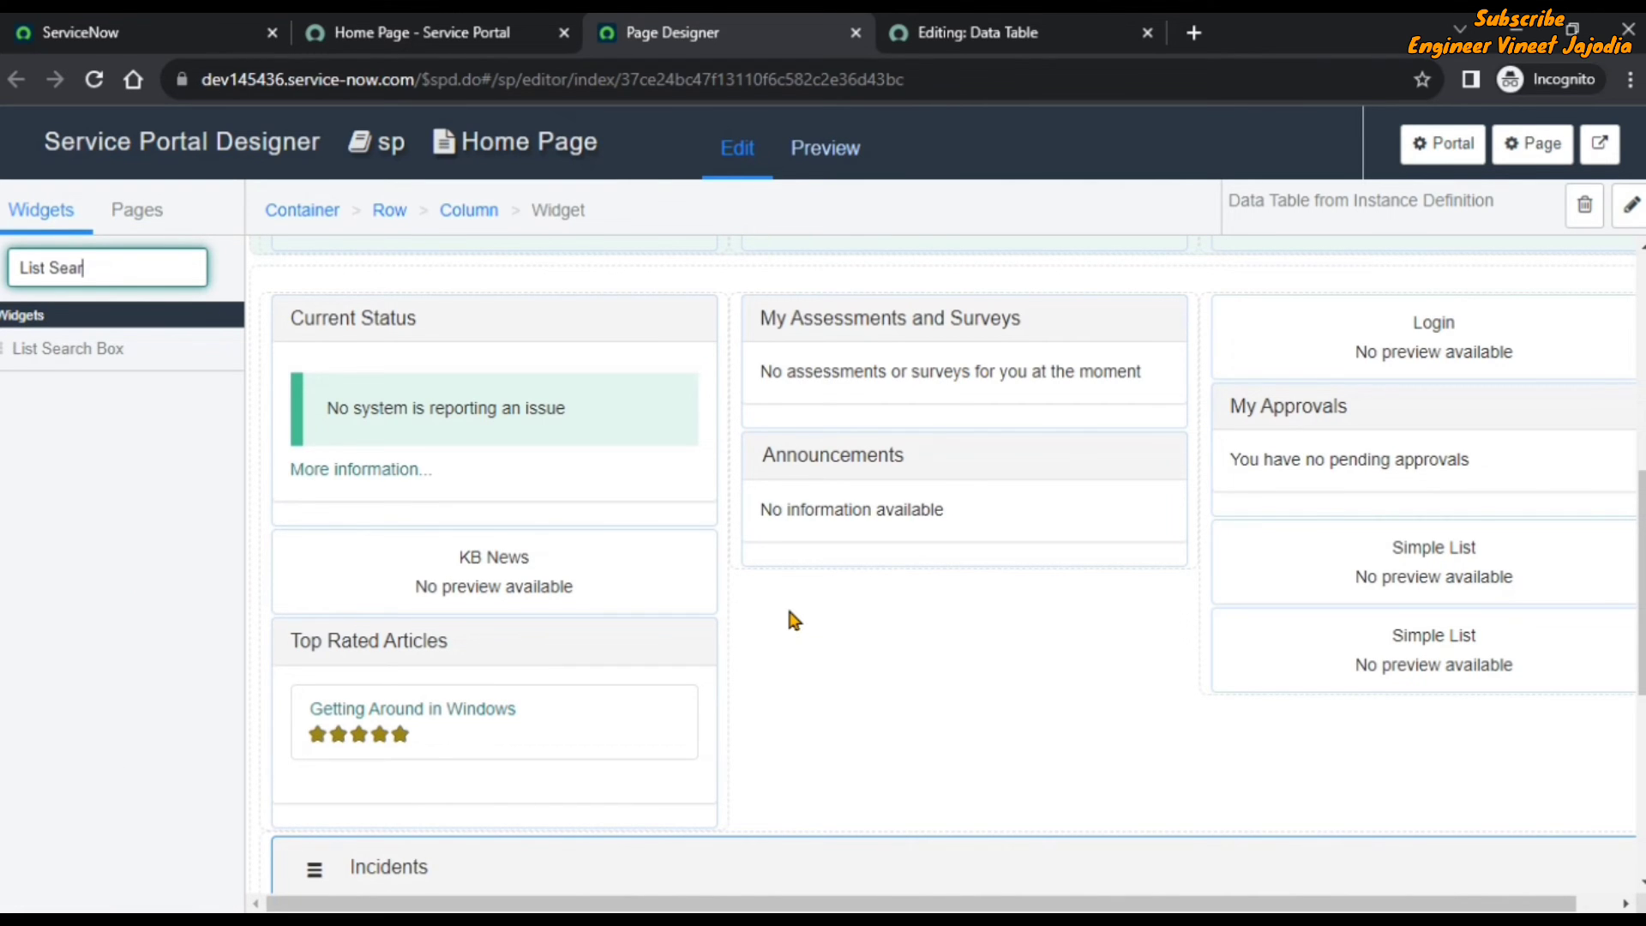
text(ch Box)
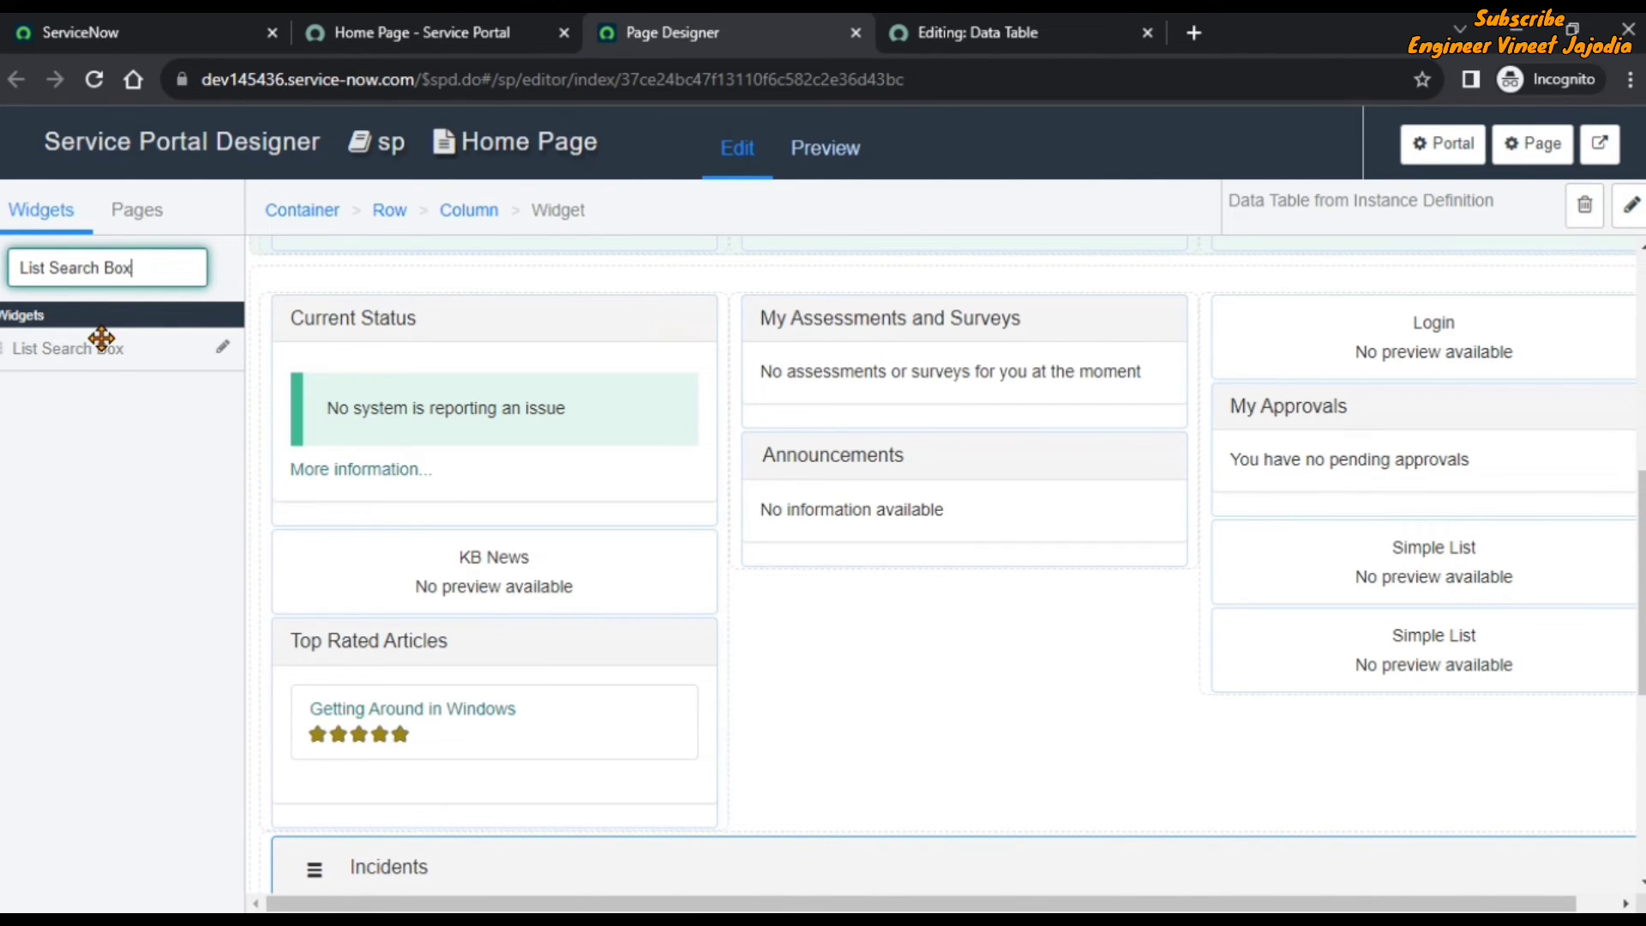
Drop the List Search Box widget above the Incidents table and open its instance options
drag(101, 338, 1634, 595)
scroll(1635, 595, down, 6)
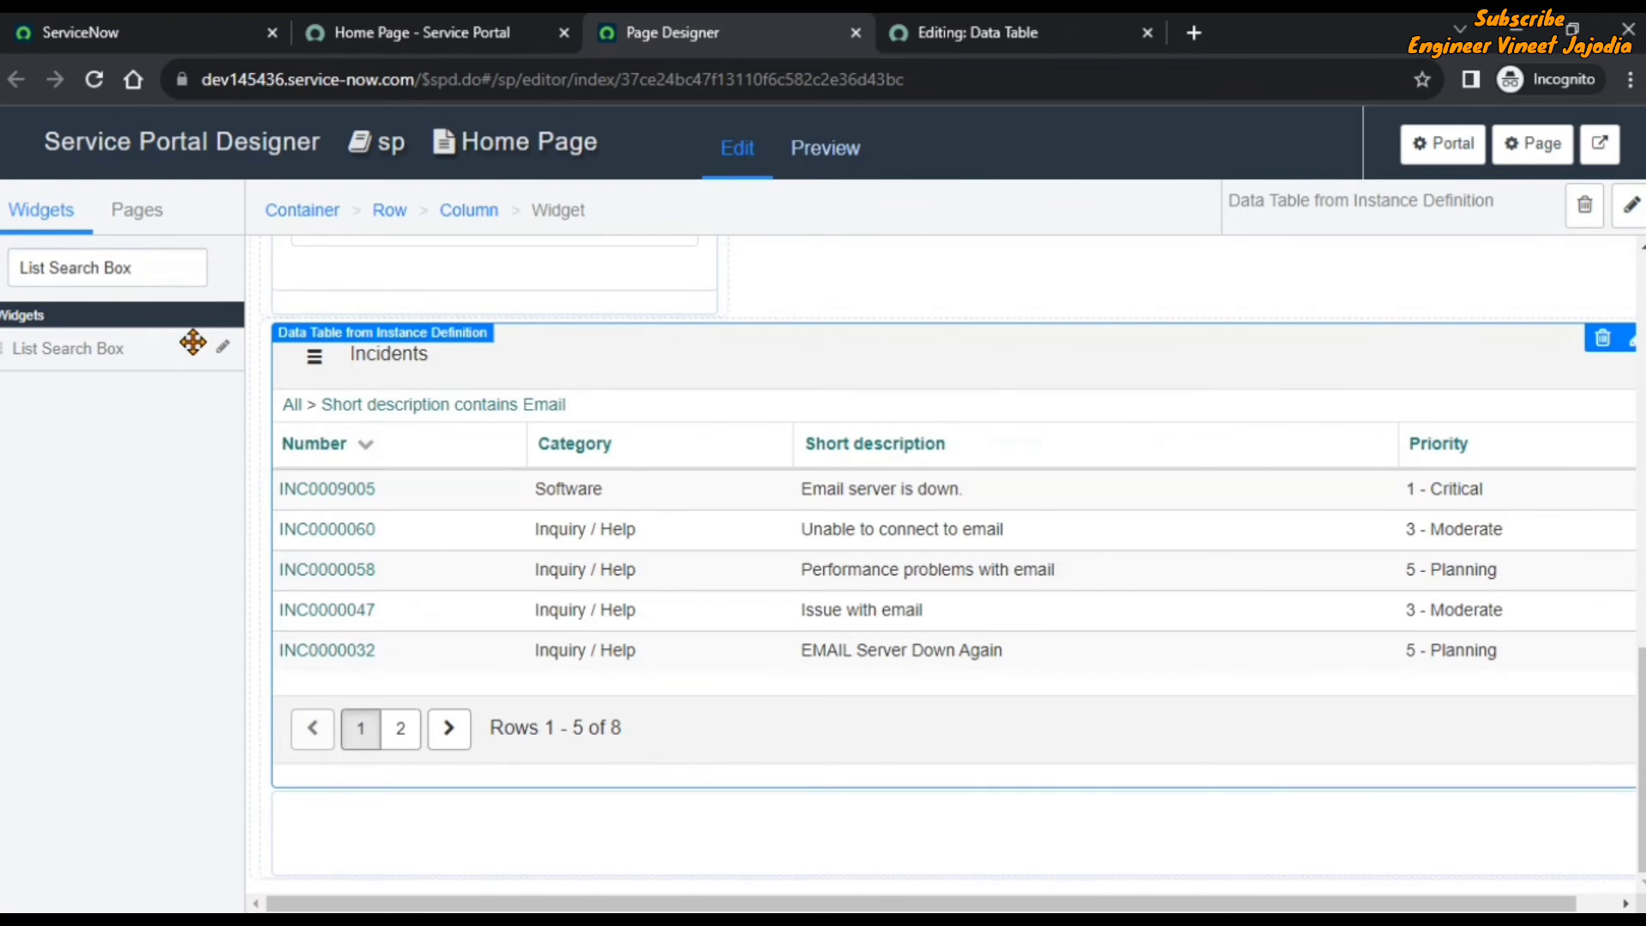
drag(103, 341, 545, 340)
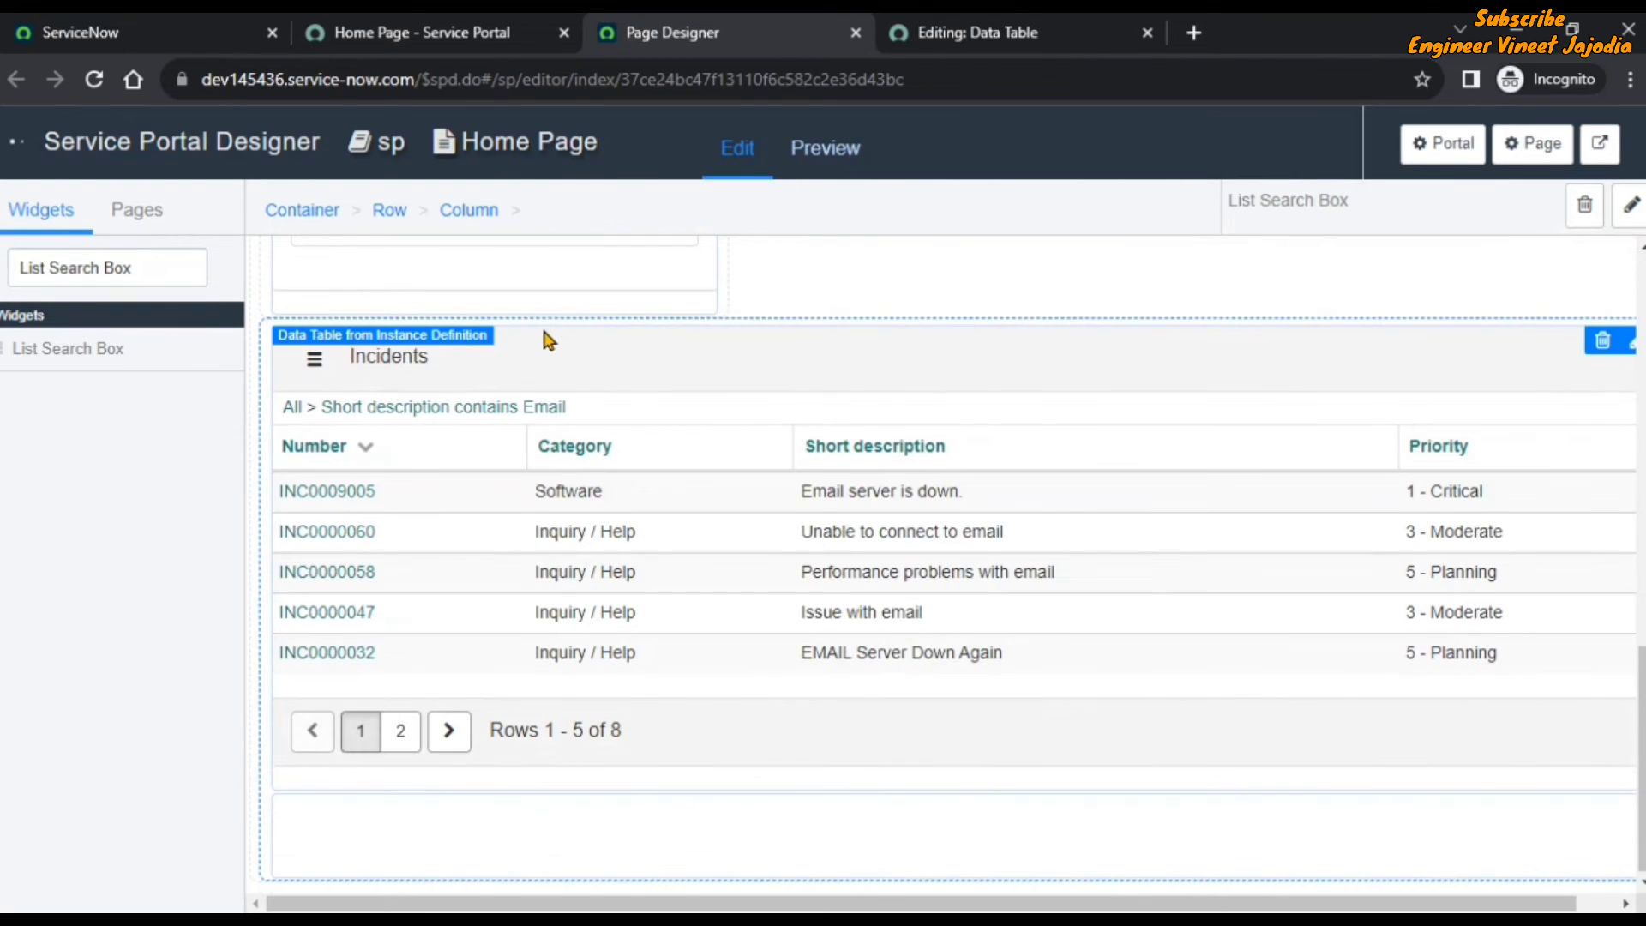
click(805, 390)
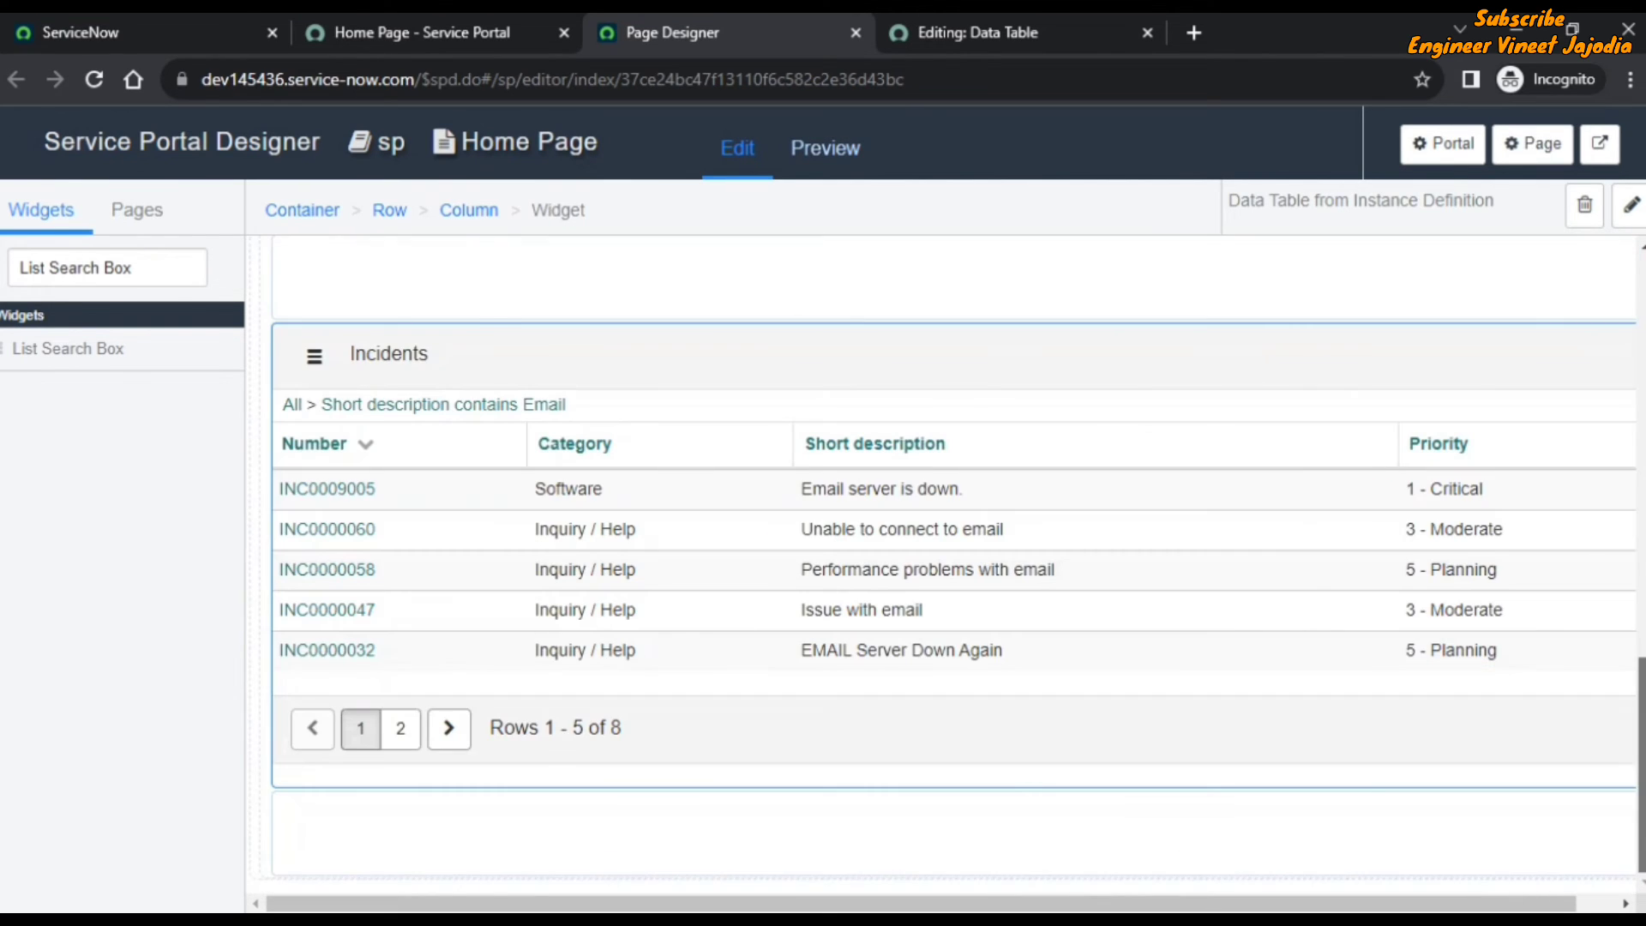
drag(826, 903, 889, 903)
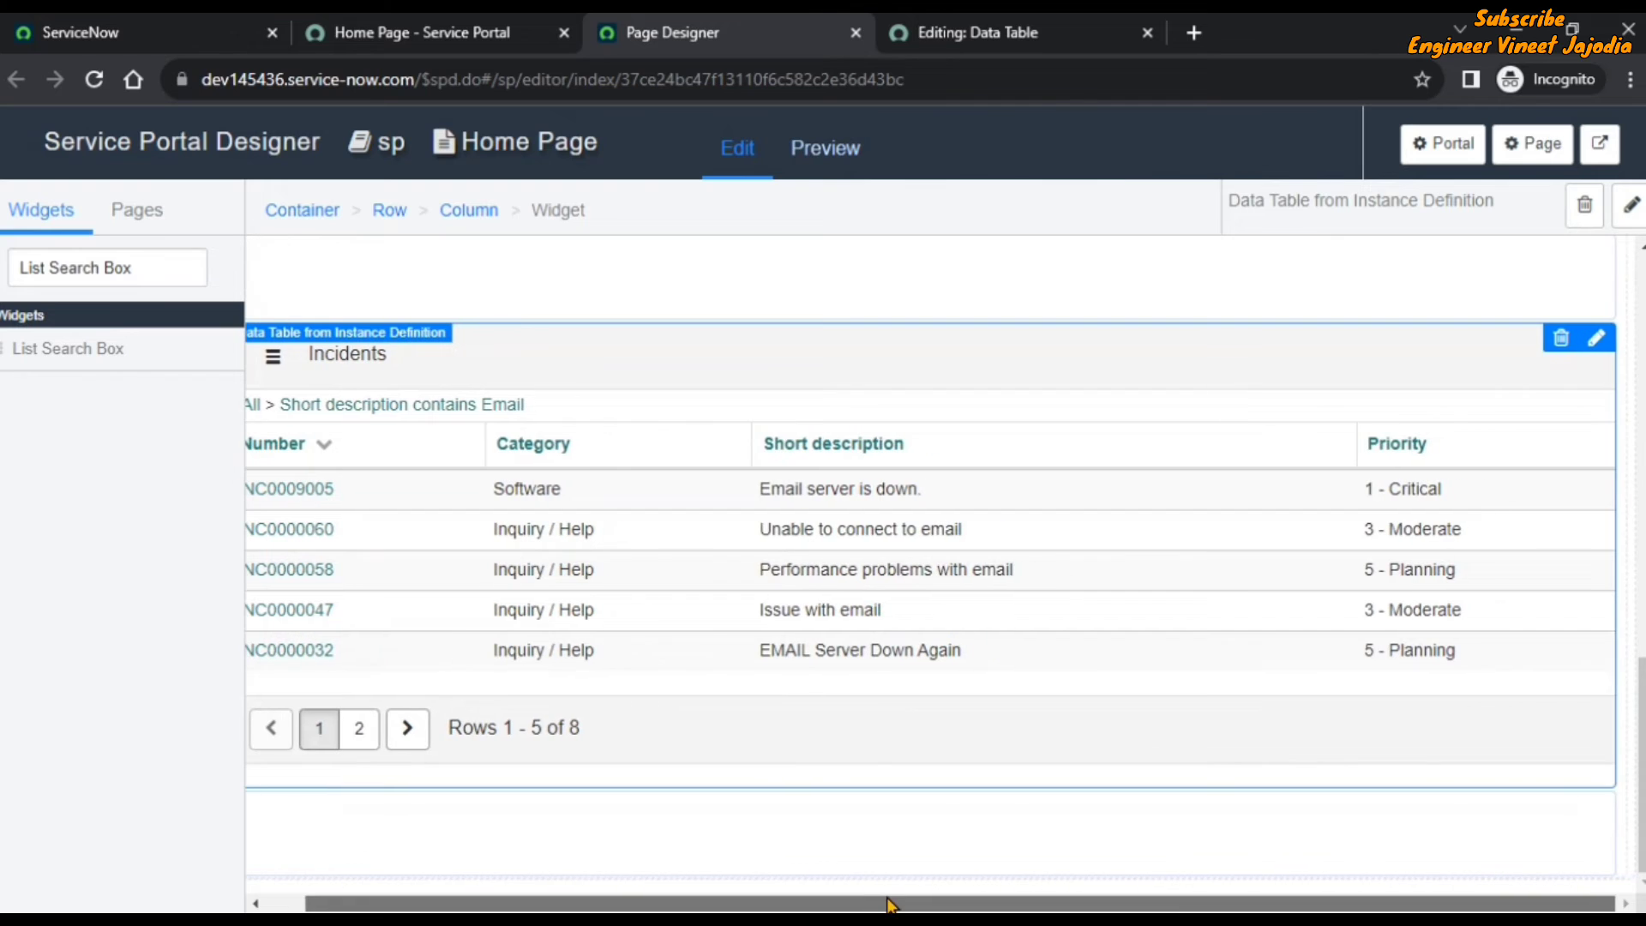
click(1598, 497)
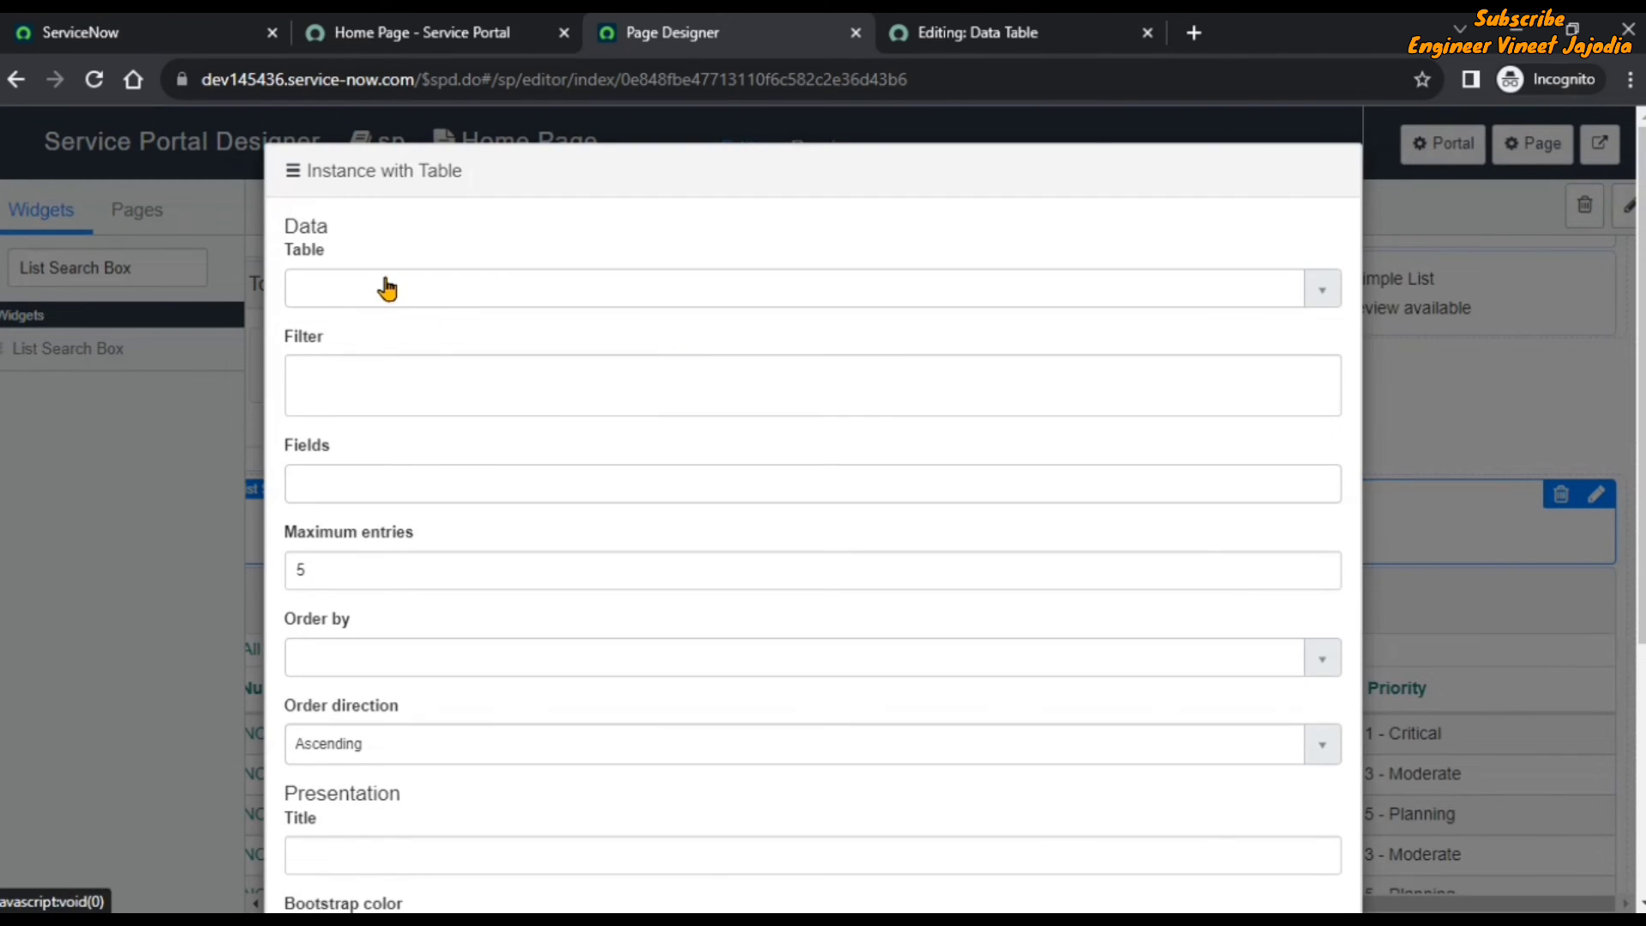
Set the widget's Table to Incident [incident] and Order by to Created, then save
click(477, 304)
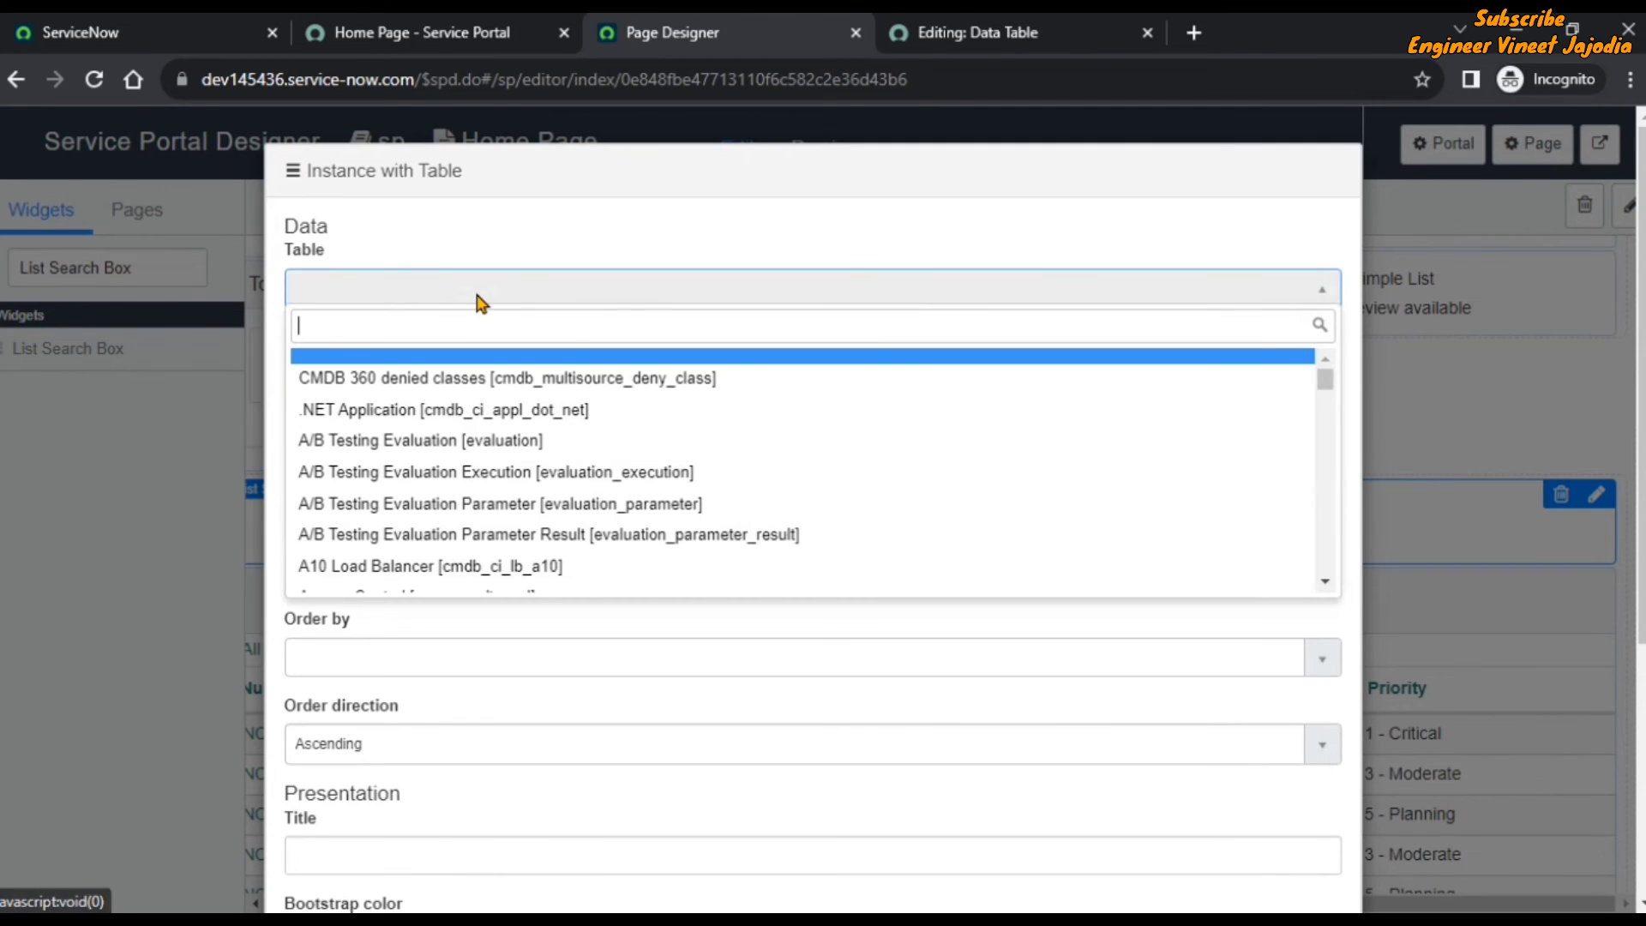
text(incident)
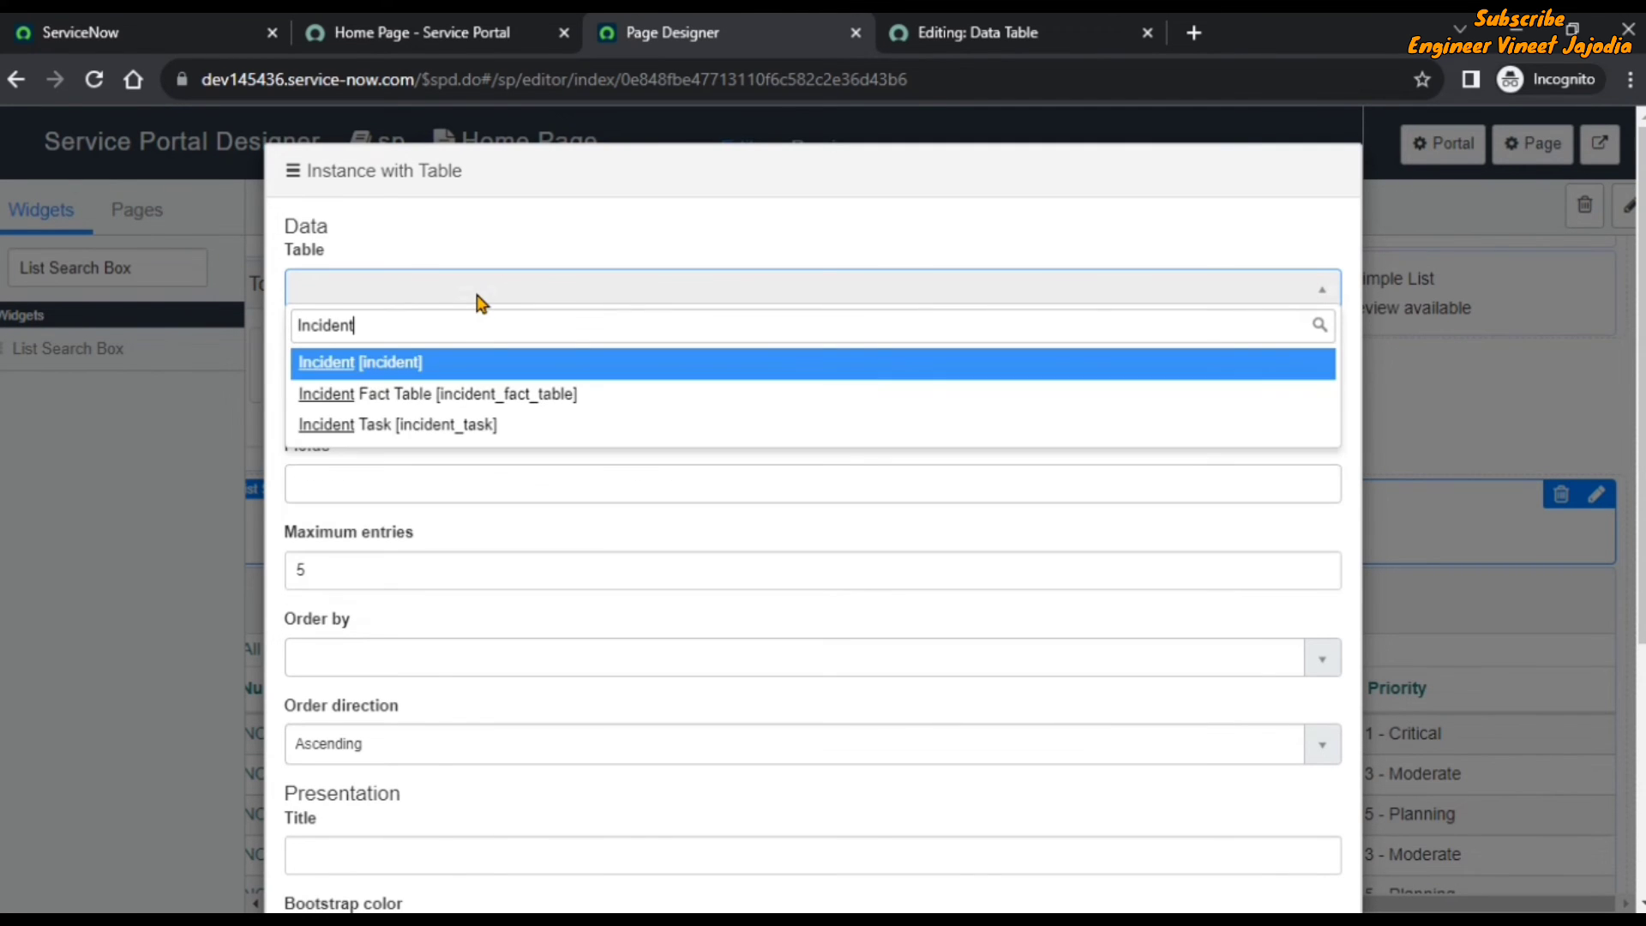
click(433, 366)
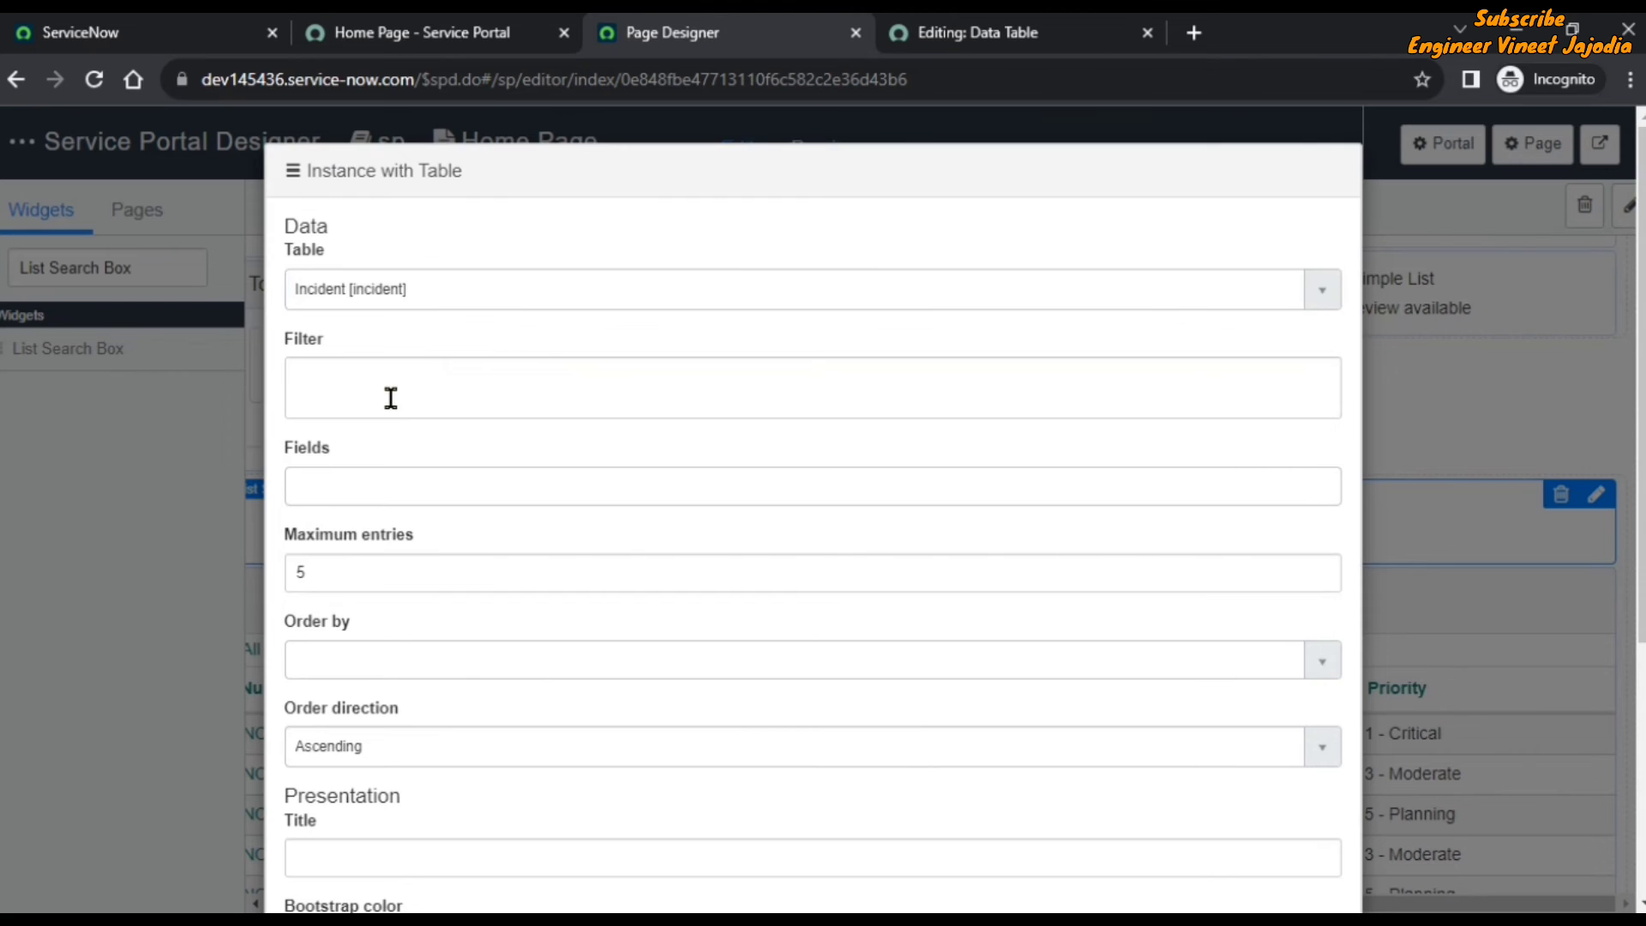
scroll(390, 420, down, 3)
click(369, 420)
text(created)
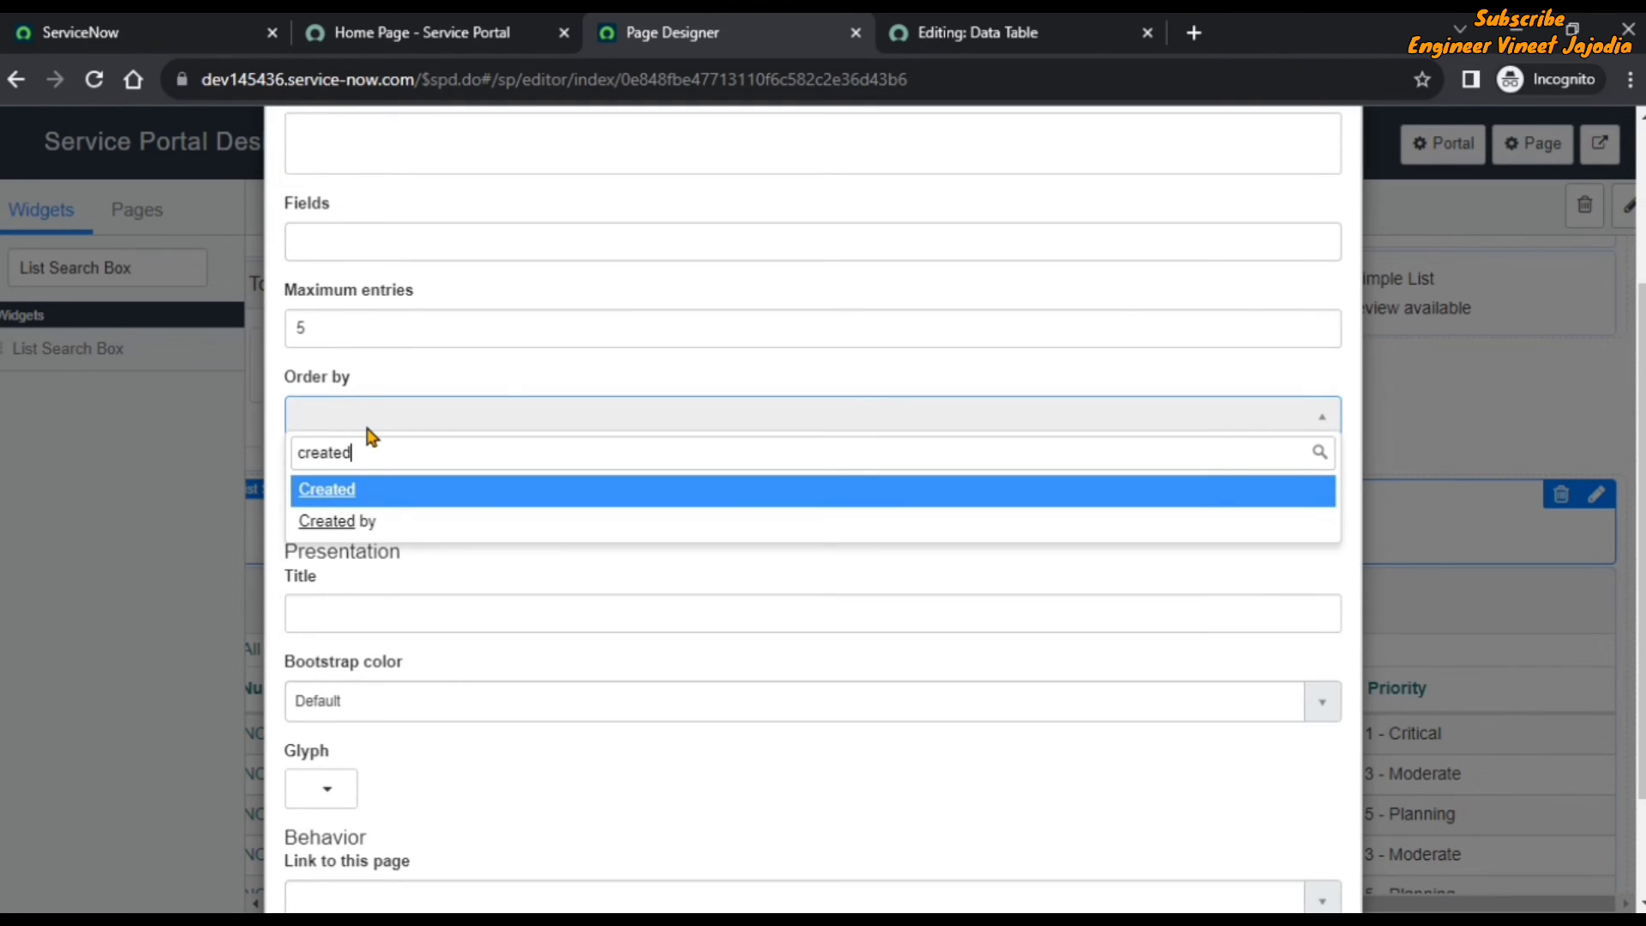
key(Return)
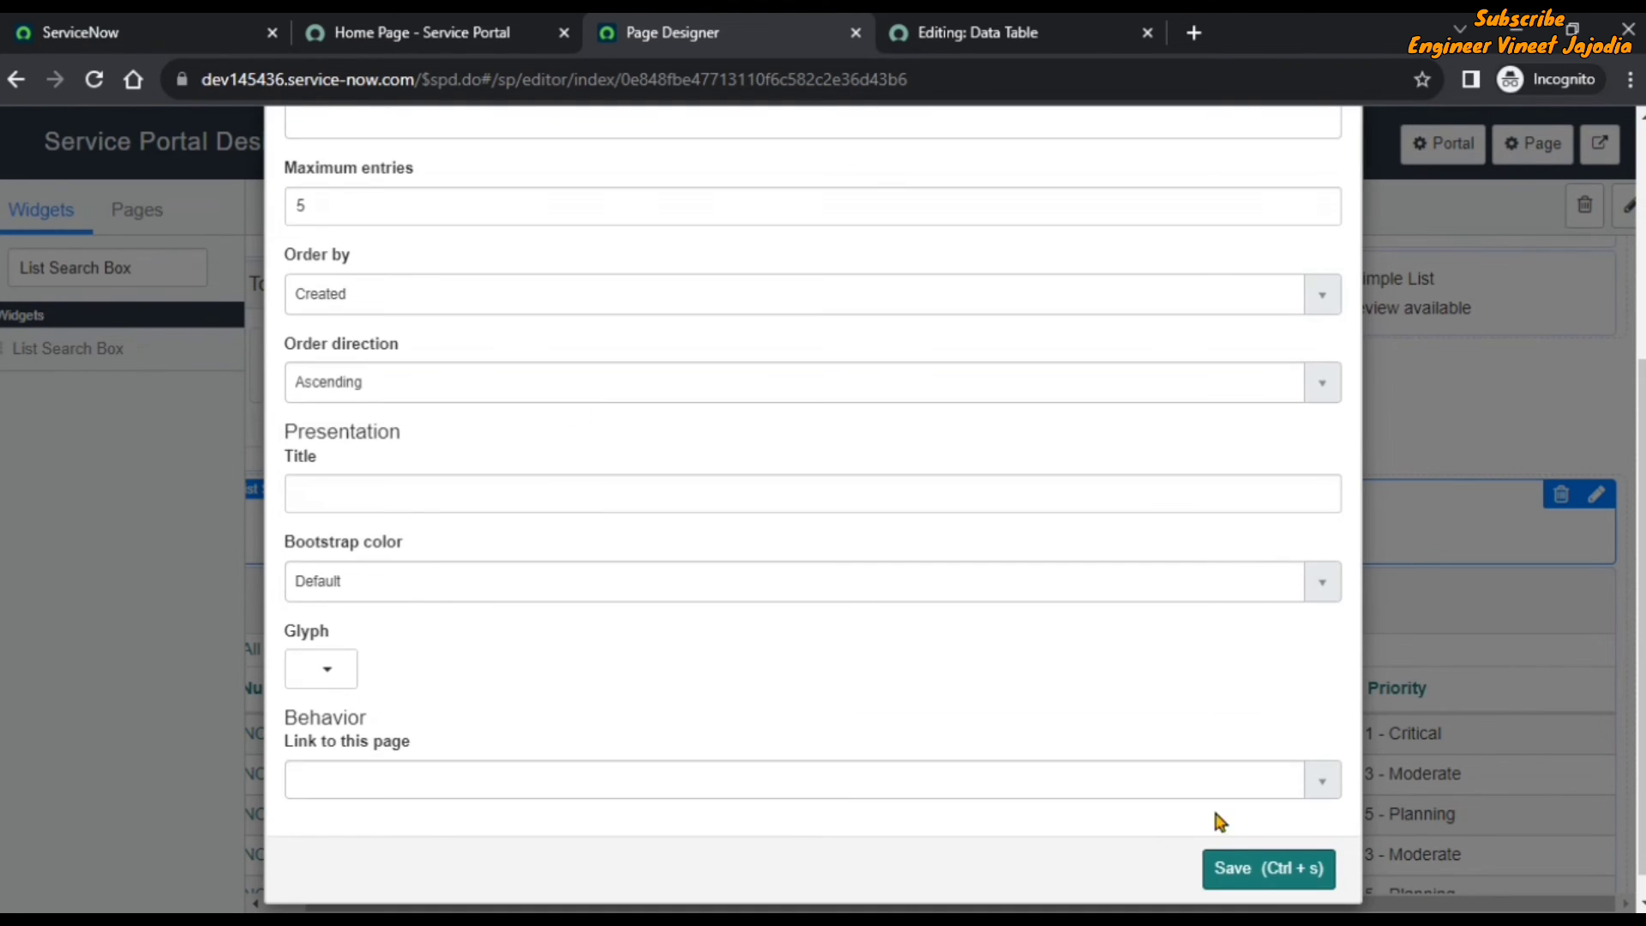
click(1267, 872)
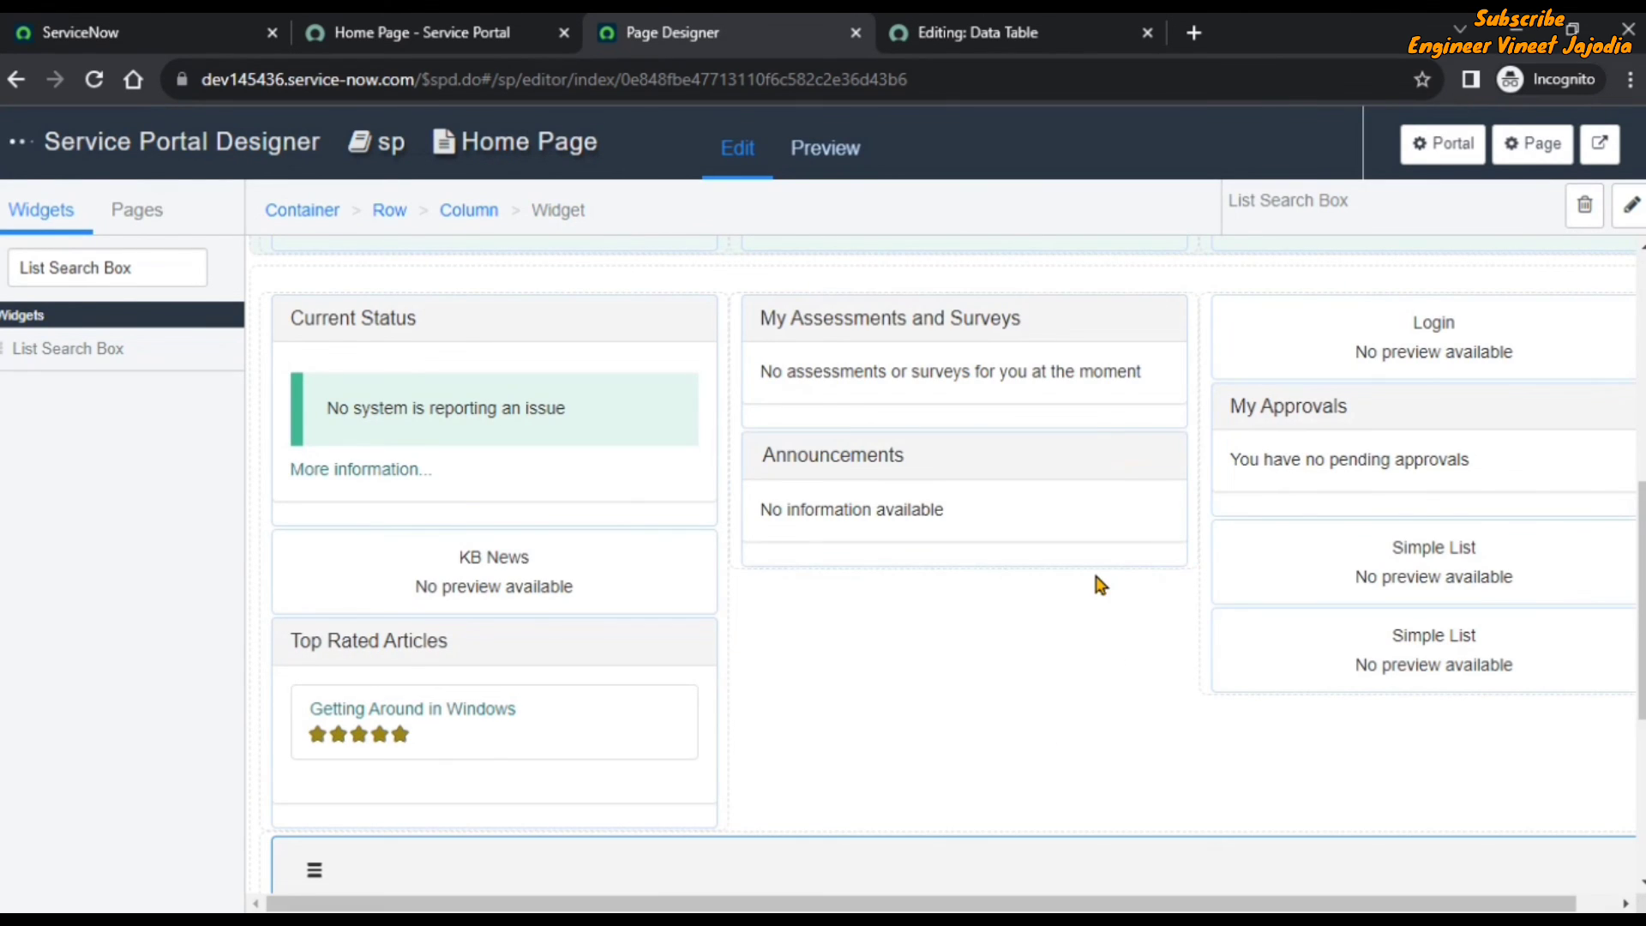
scroll(1063, 600, up, 2)
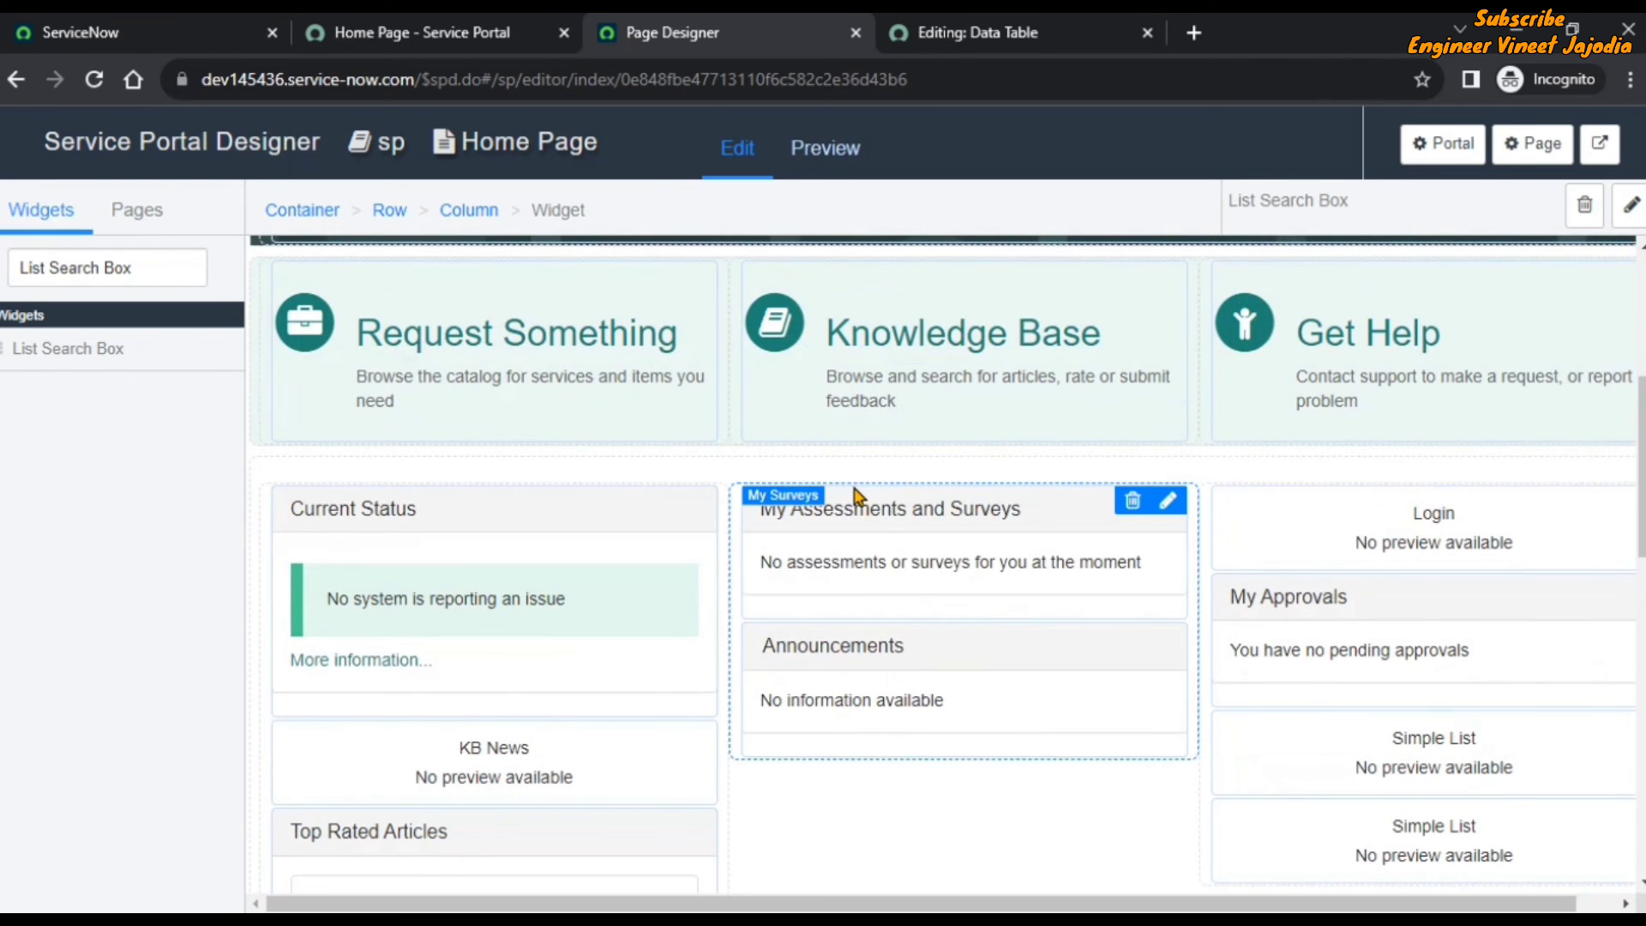
scroll(856, 489, up, 5)
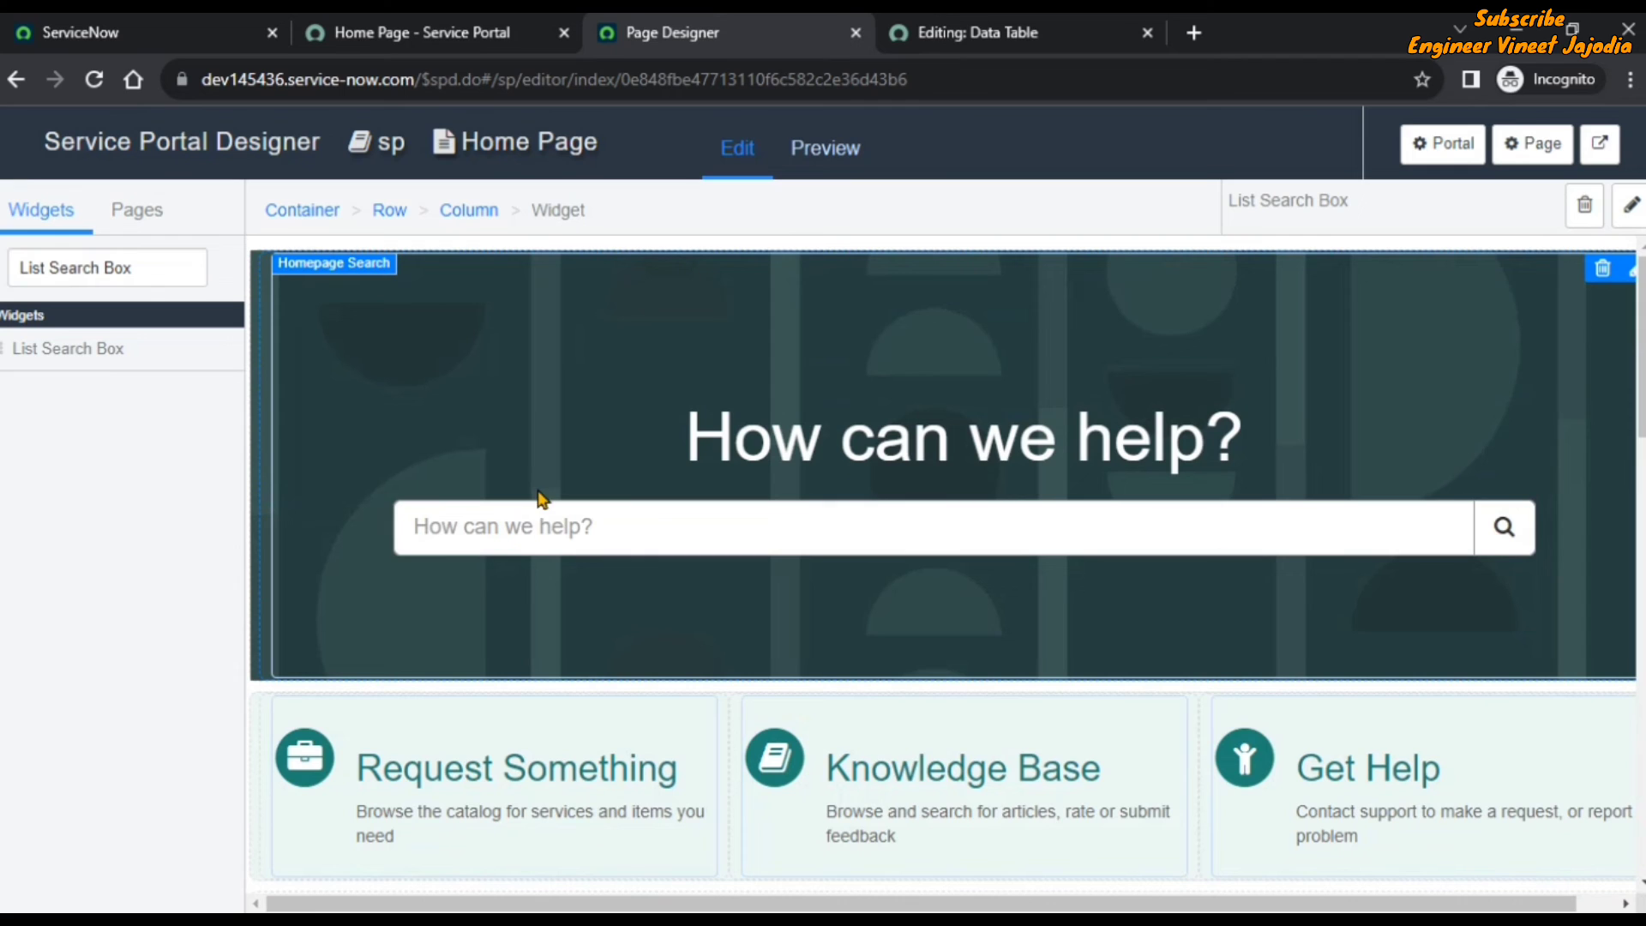
Reload the Service Portal home page and find the new Incidents list with its Keyword Search box
click(408, 34)
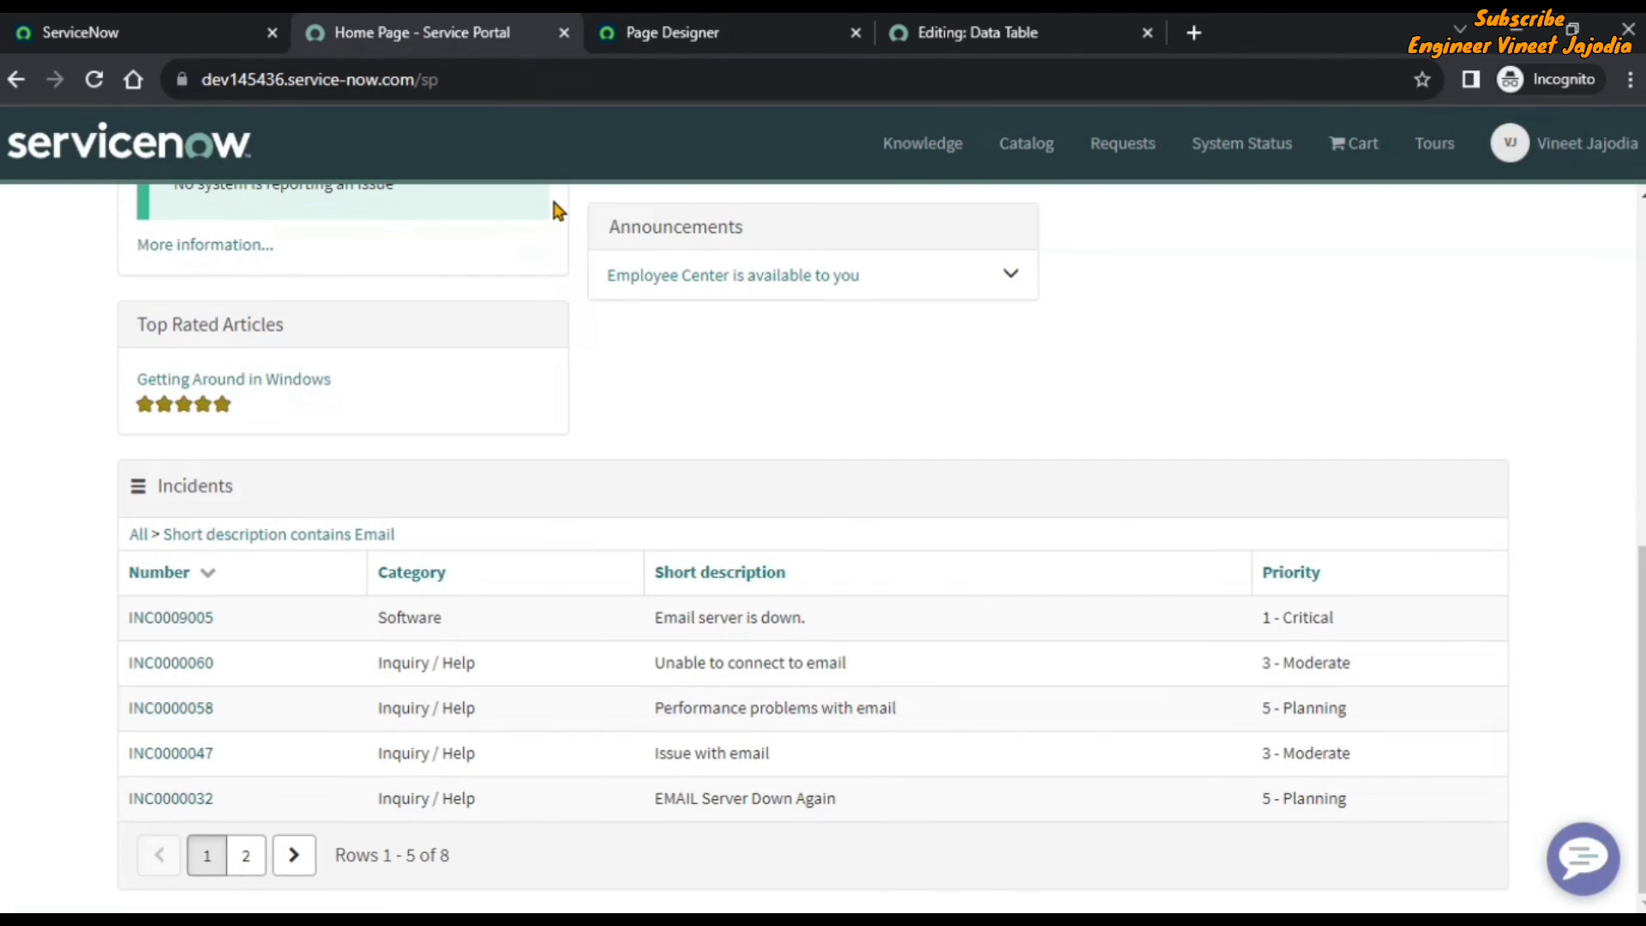
click(90, 81)
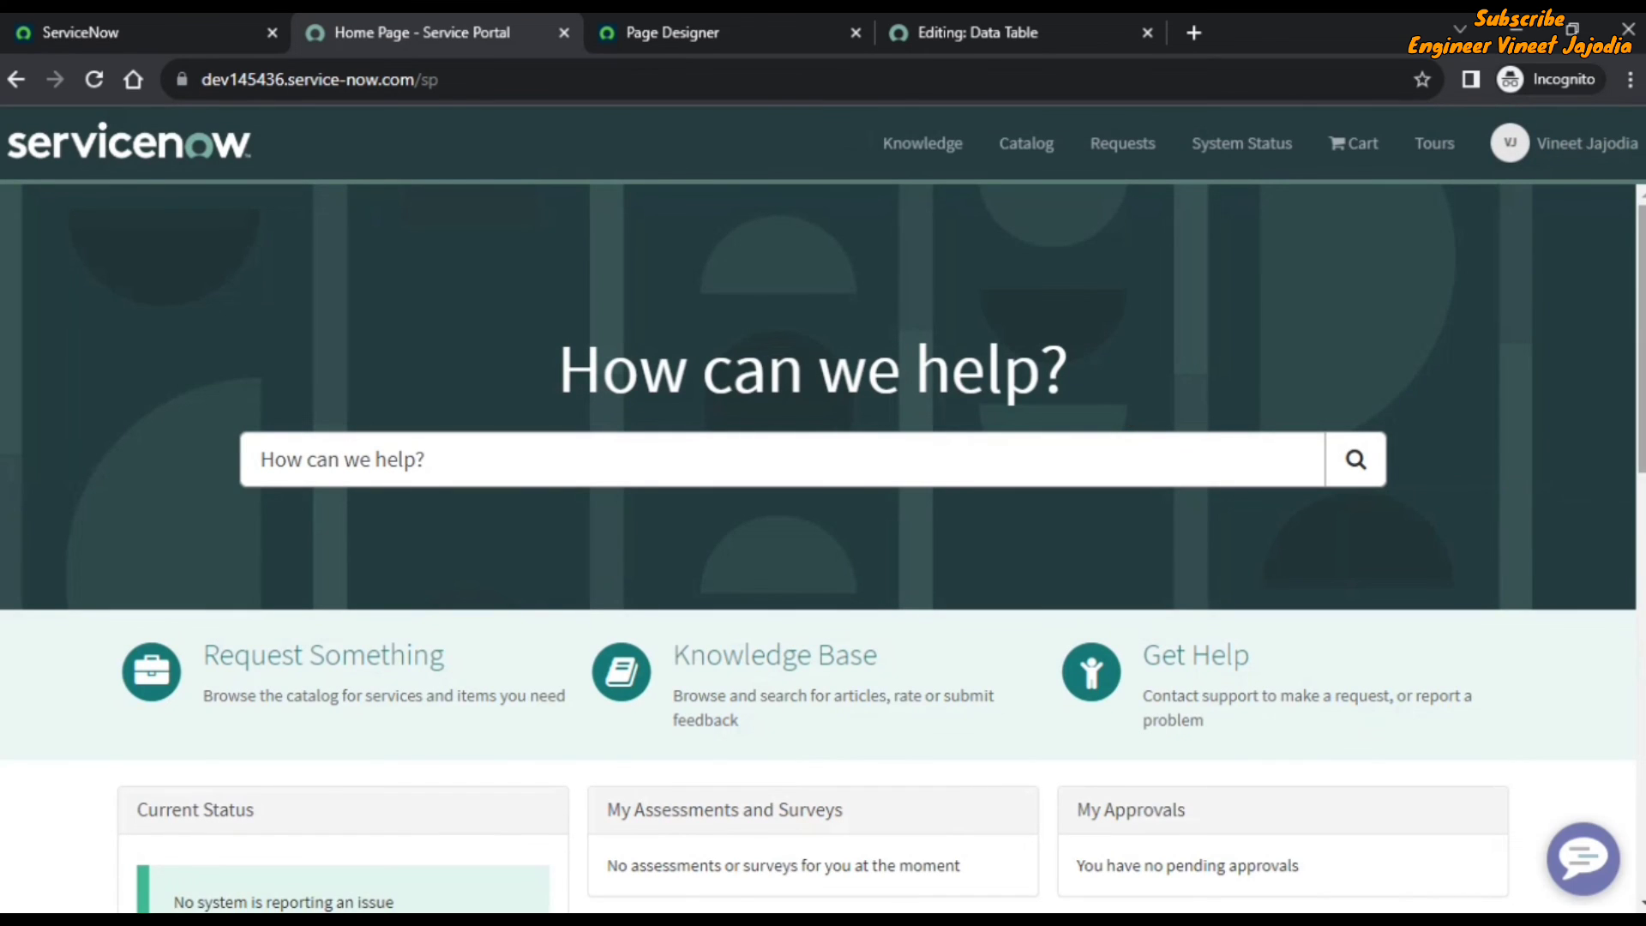
scroll(1123, 412, down, 10)
scroll(880, 556, down, 1)
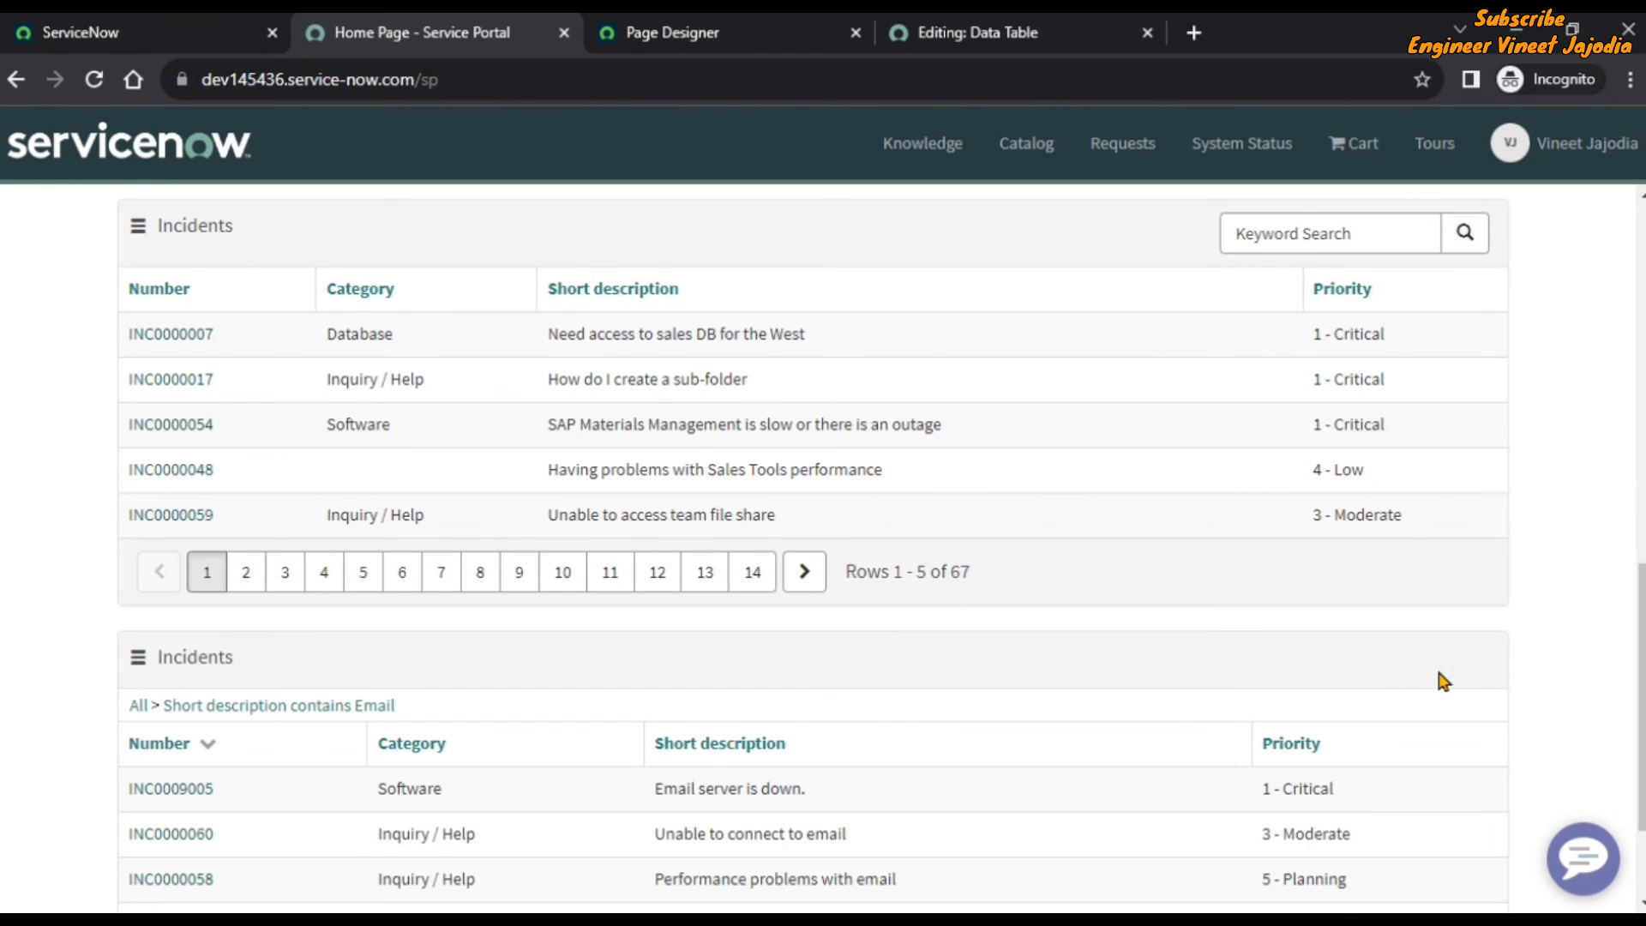
scroll(1443, 681, up, 1)
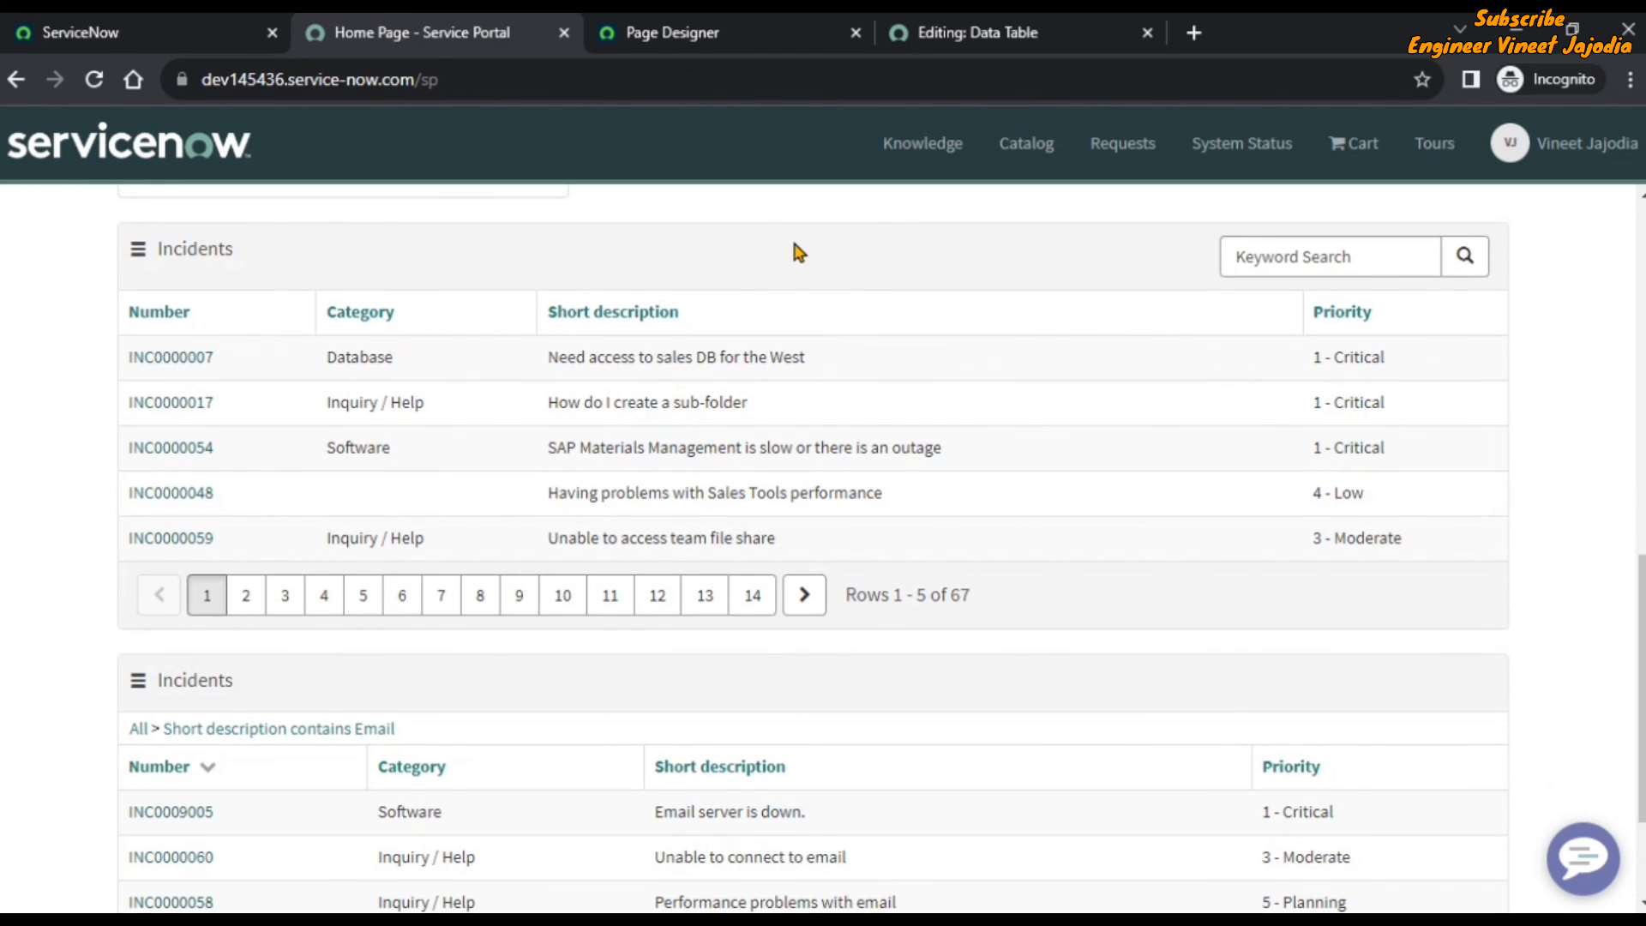